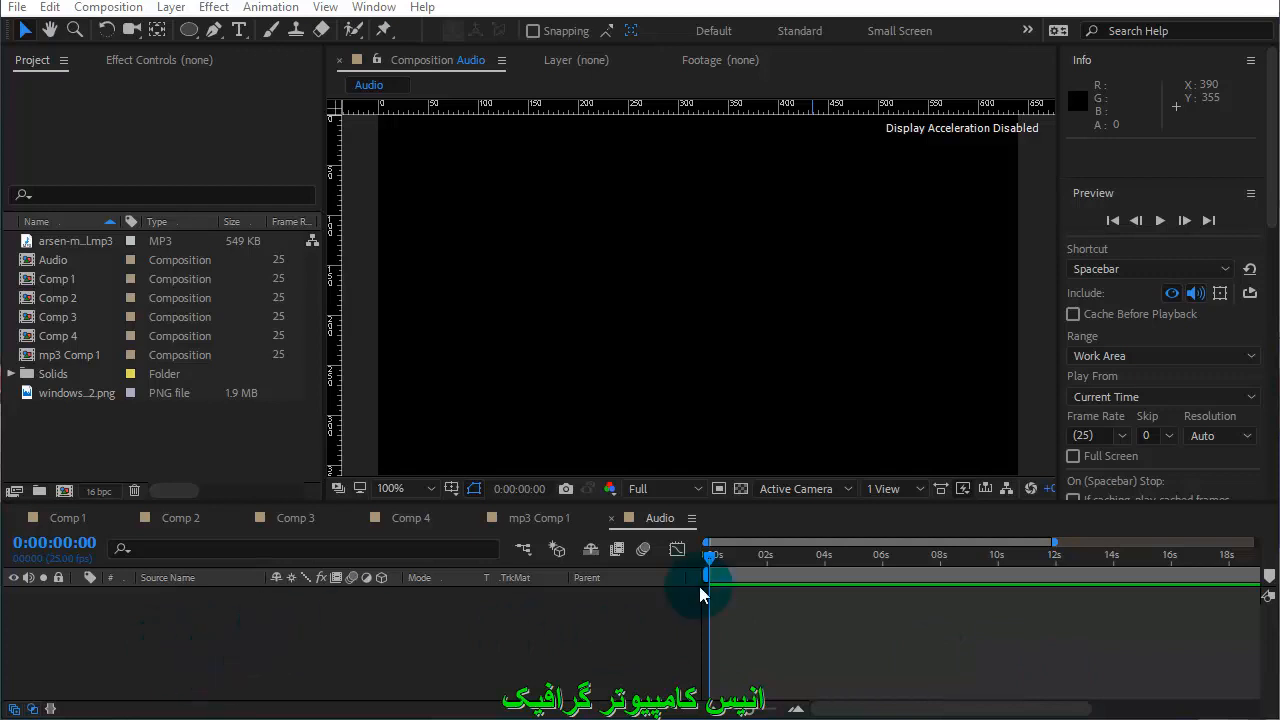
Step: Draw a white pentagon with the Polygon tool, centre its anchor point on the shape, and centre the shape in the composition
left_click_drag(701, 592, 865, 515)
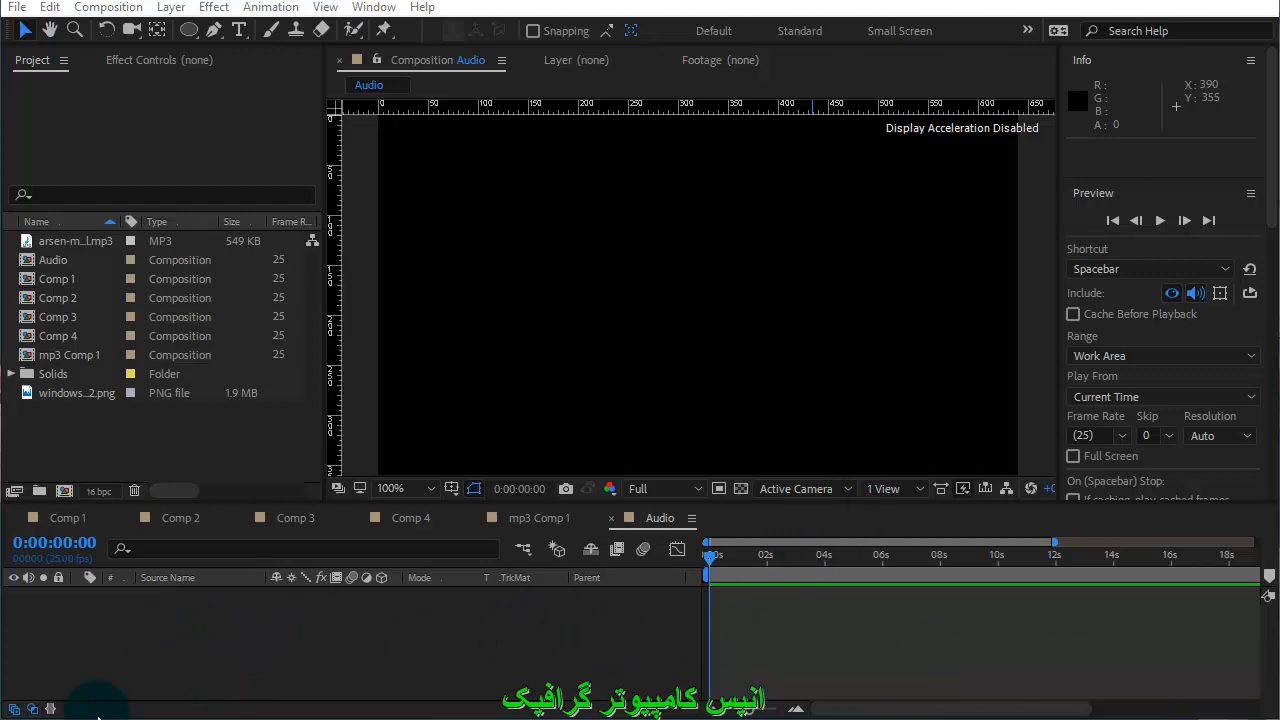
left_click(192, 31)
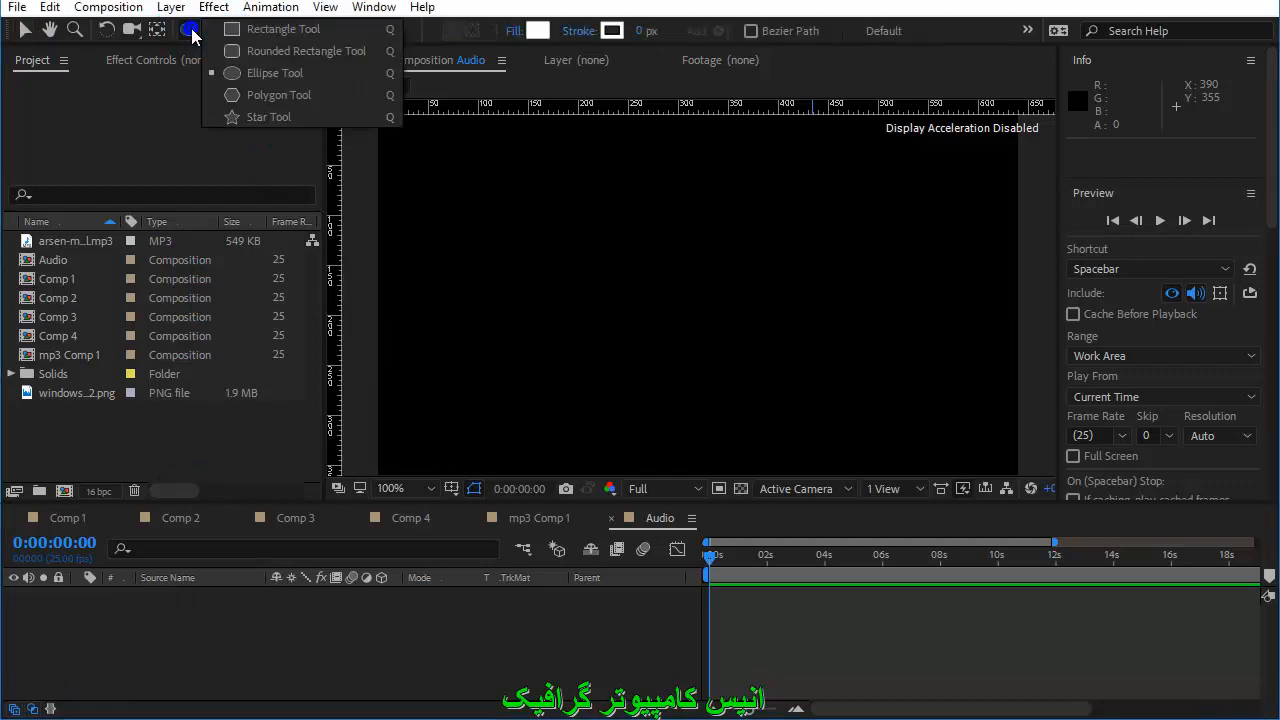
left_click(270, 99)
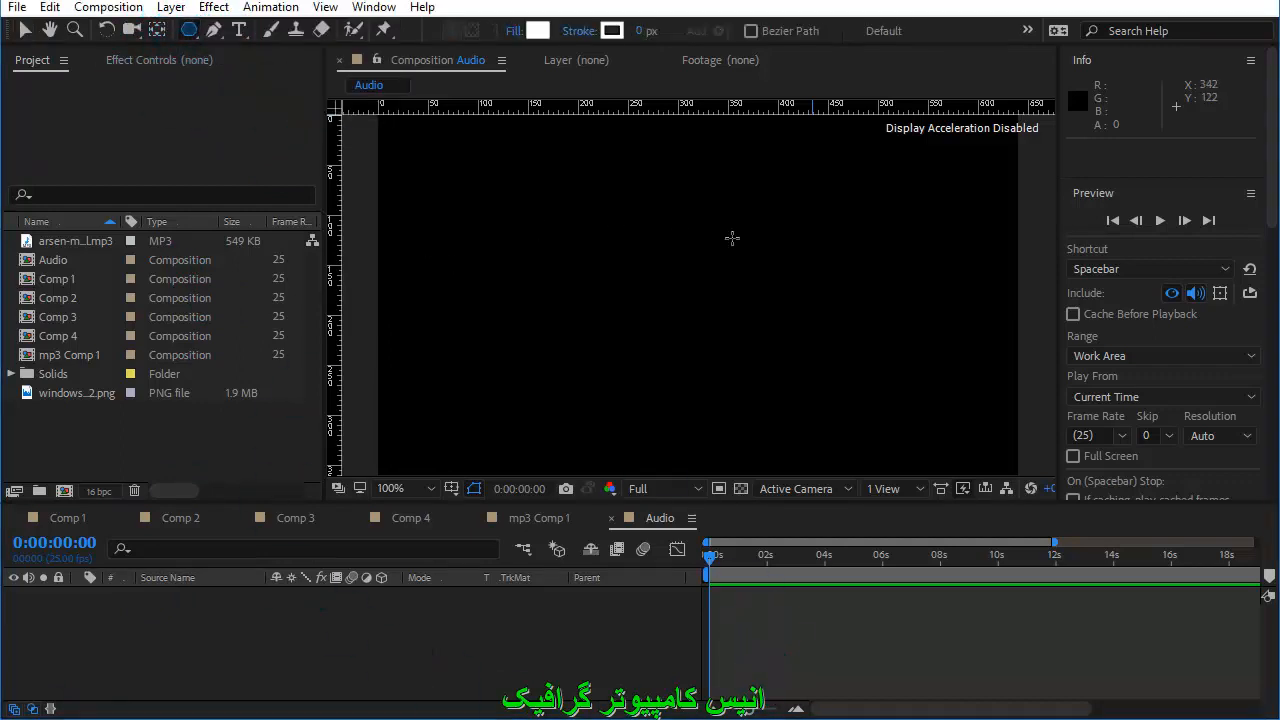
key("comma")
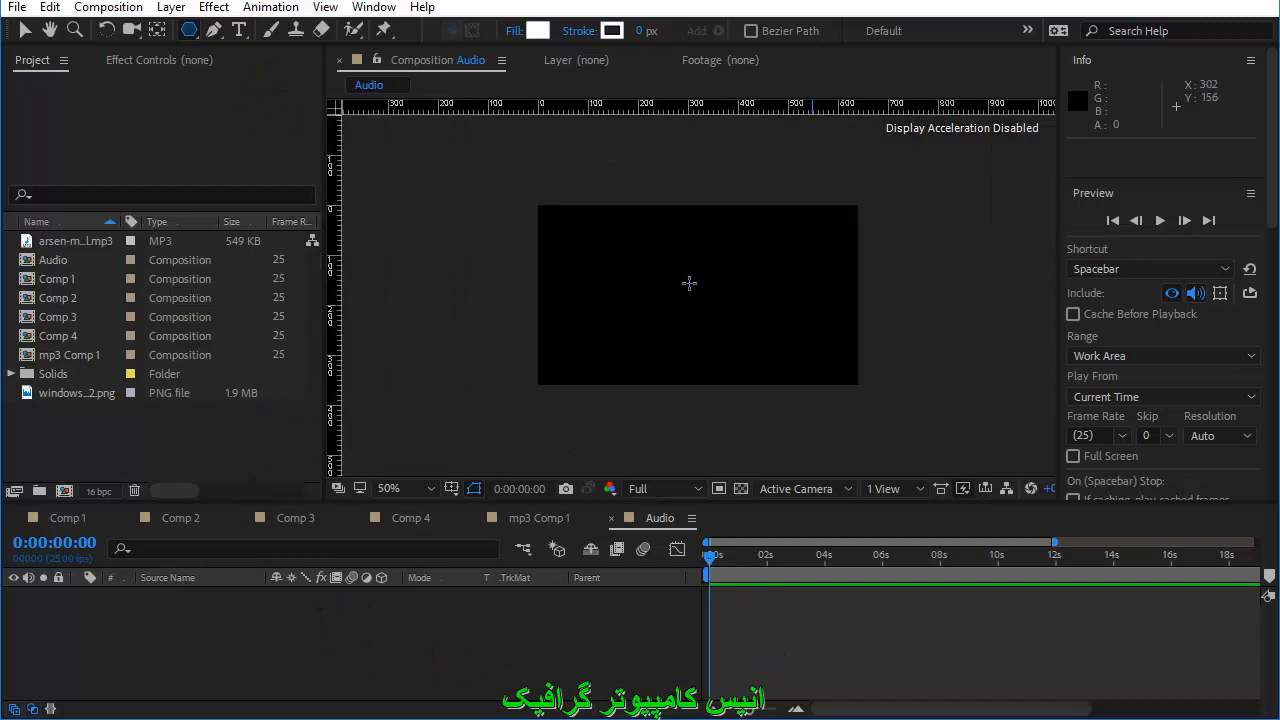
left_click_drag(689, 283, 731, 334)
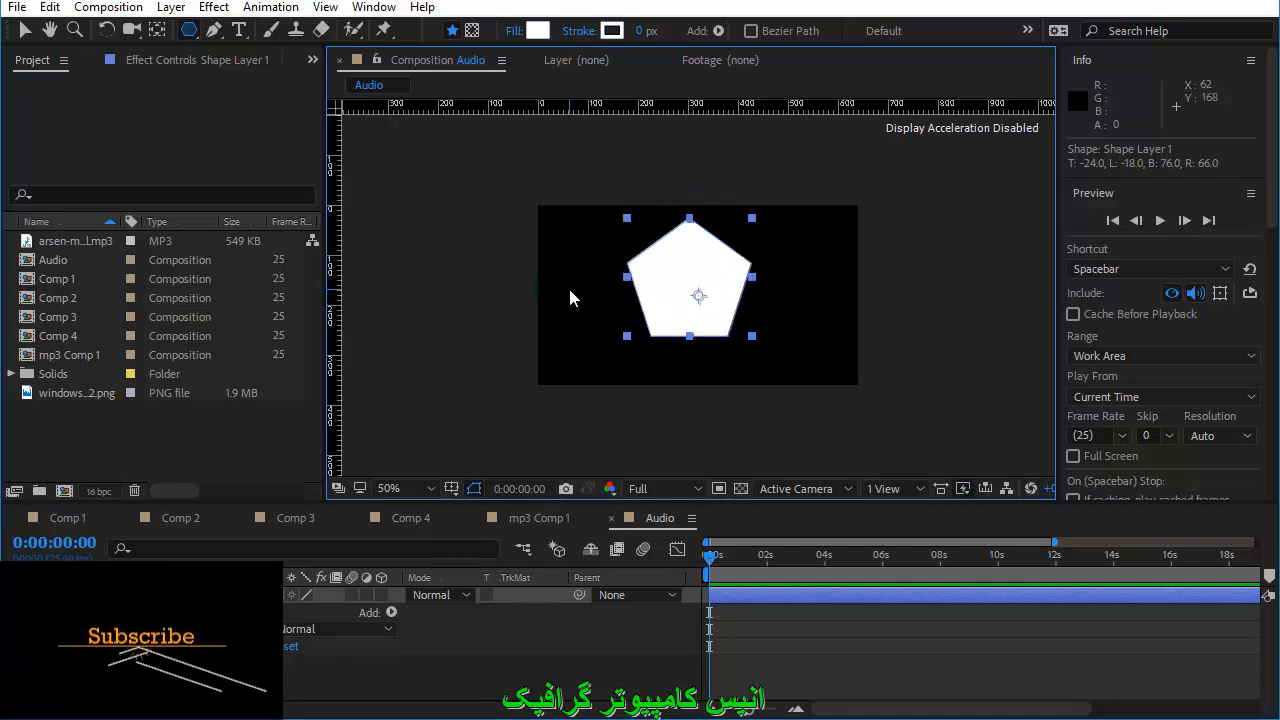
key("ctrl+alt+Home")
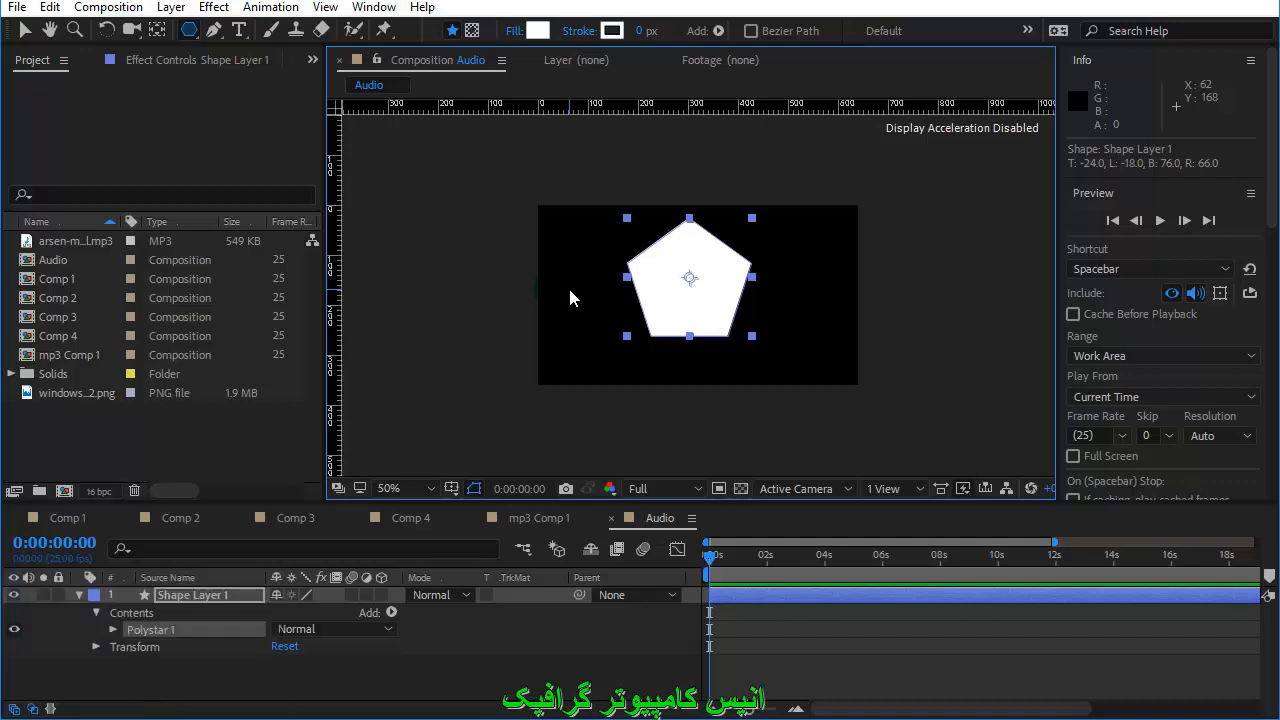
key("ctrl+Home")
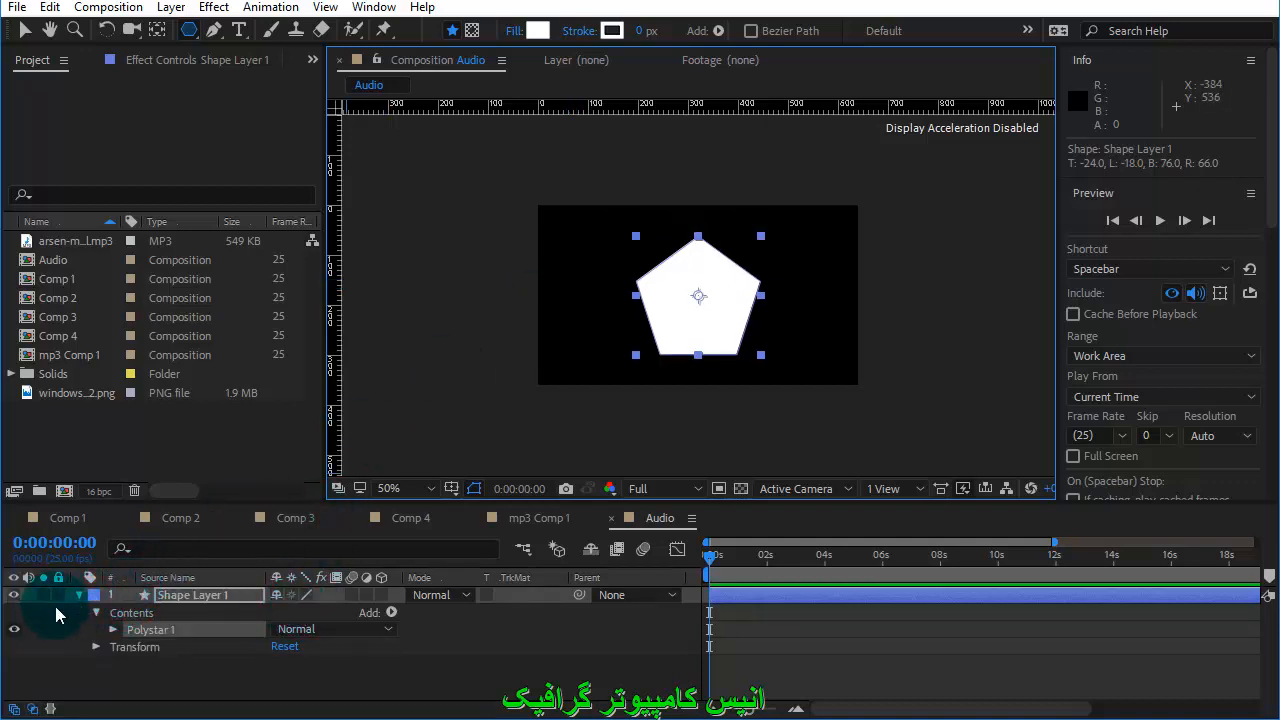
Step: Set the number of points of the polygon's path to 3 to make it a triangle
left_click(111, 629)
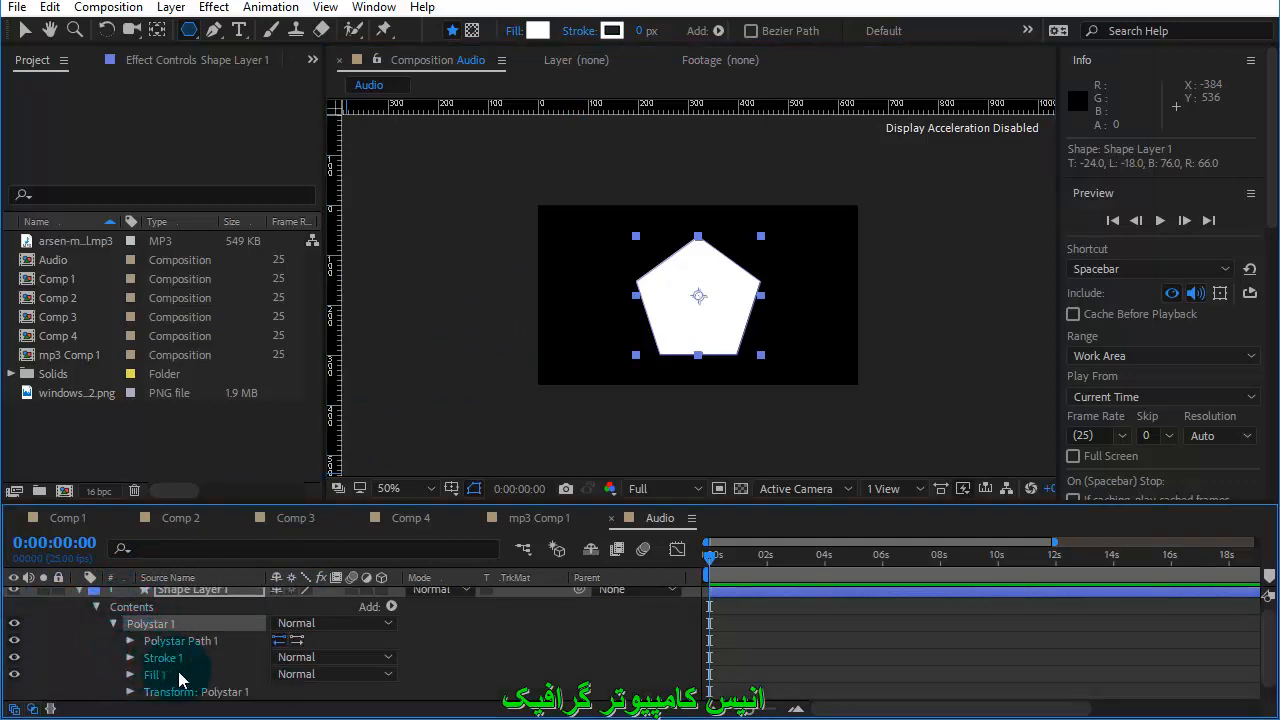
left_click(130, 640)
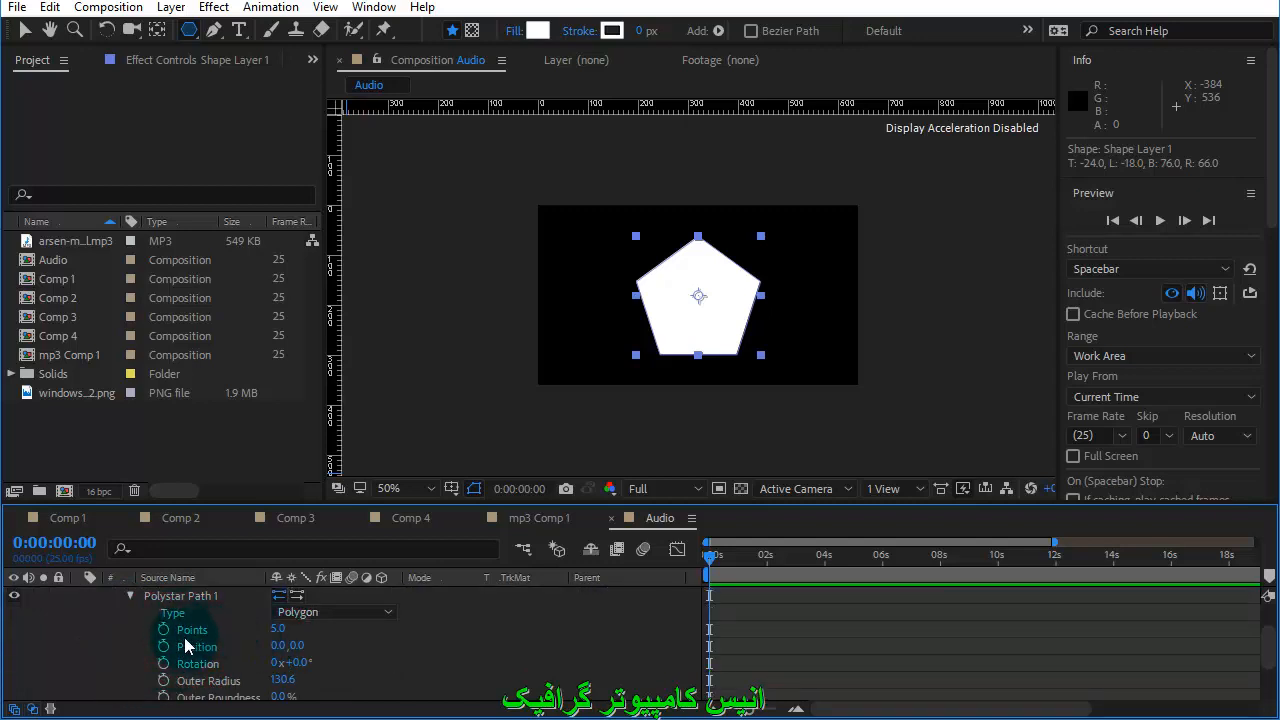
left_click(278, 632)
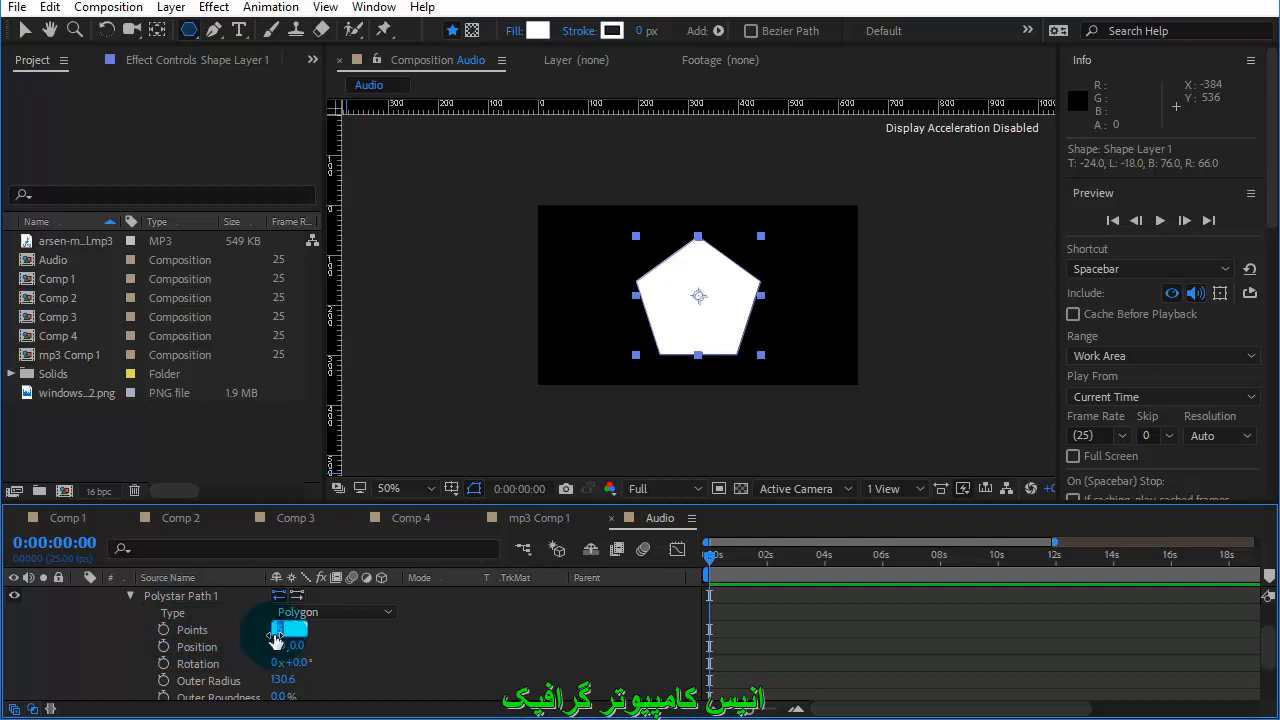
type("3")
key("Return")
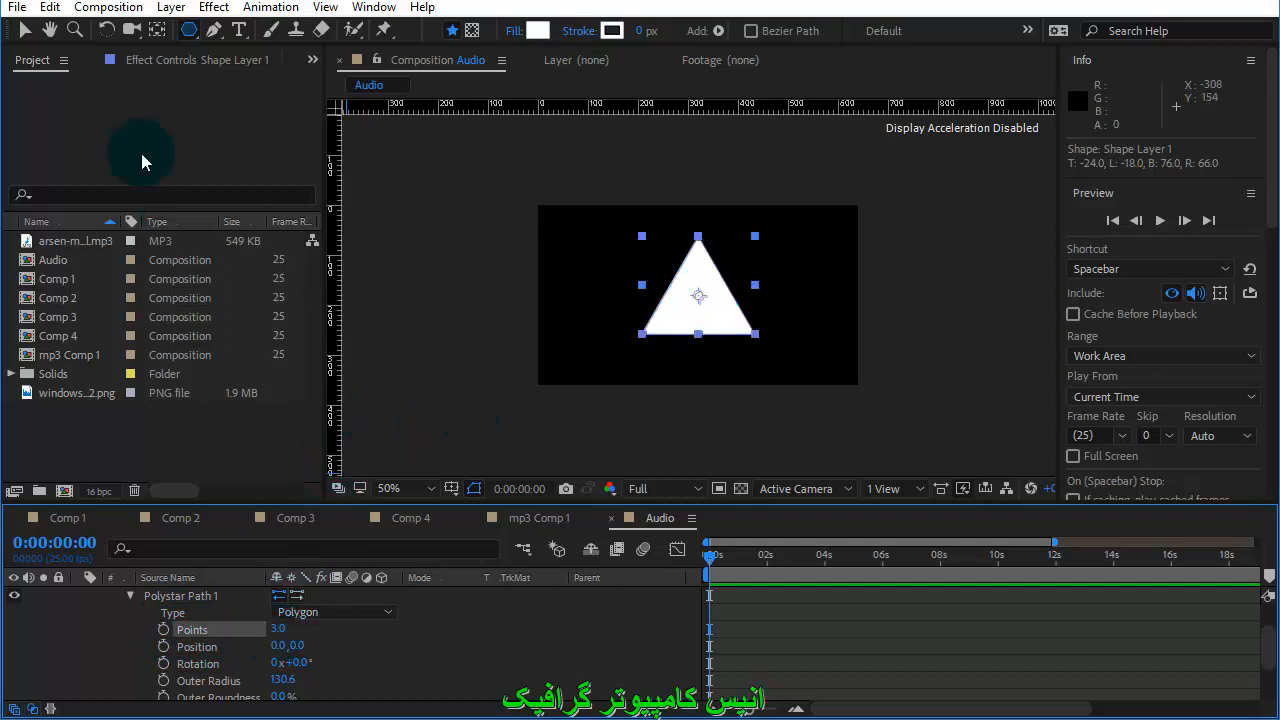
Step: Rotate the triangle clockwise with the Rotation tool until it points right, and deselect it
left_click(107, 30)
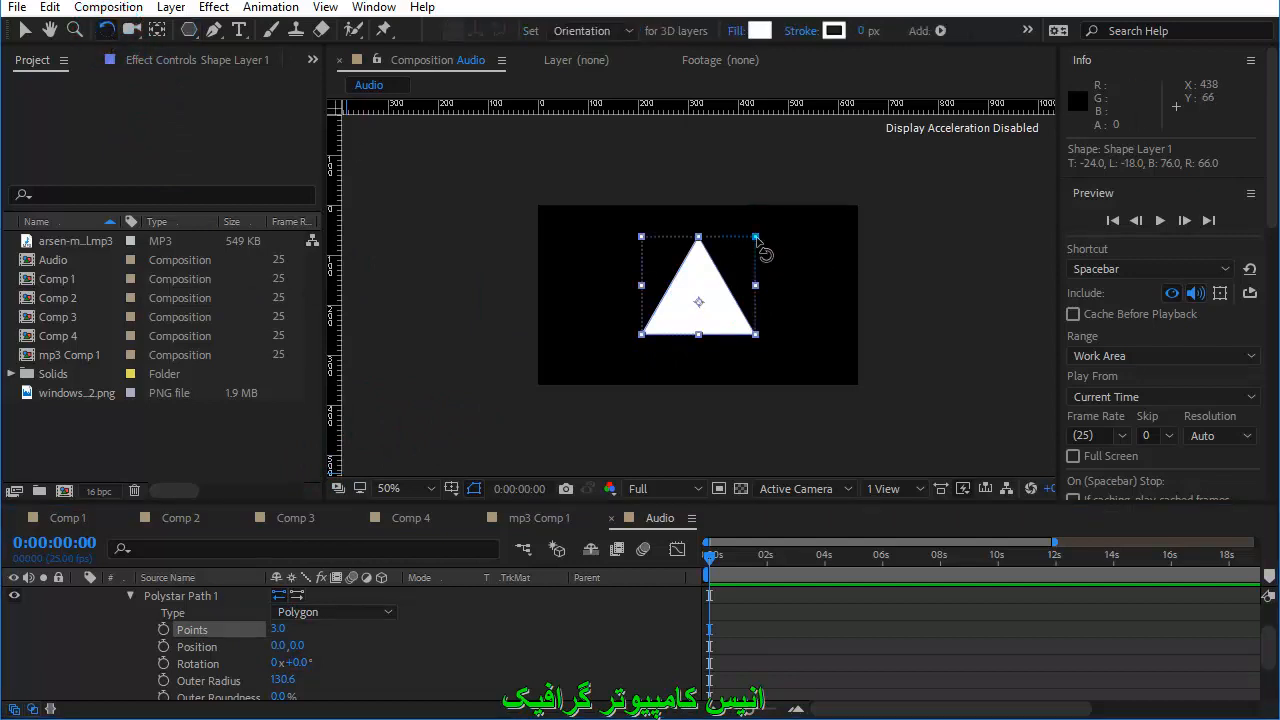
left_click_drag(757, 240, 775, 355)
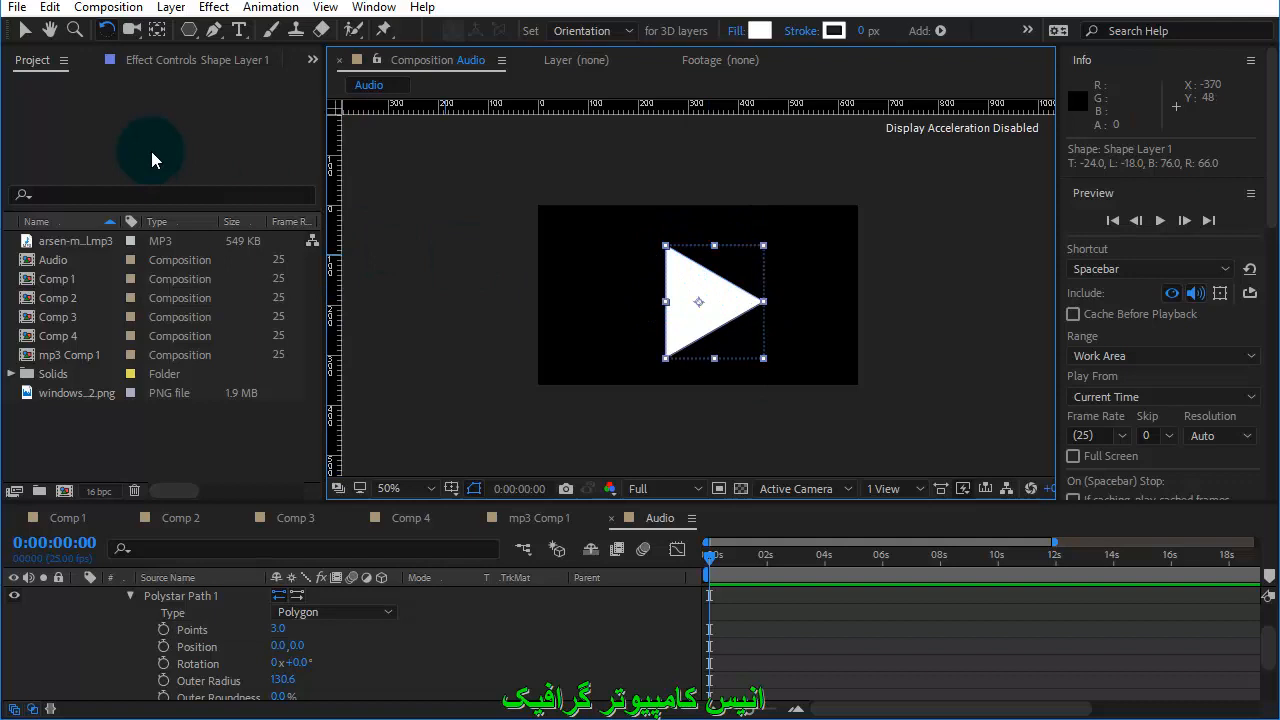
left_click(24, 30)
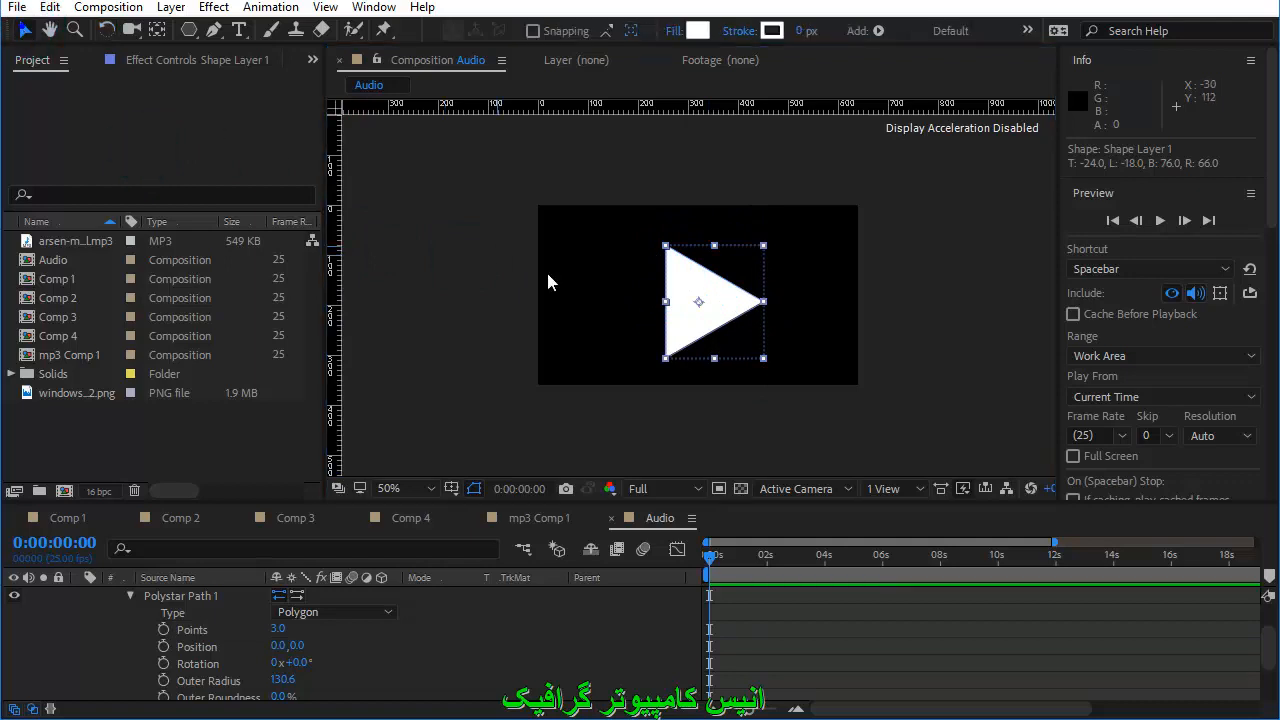
left_click(964, 295)
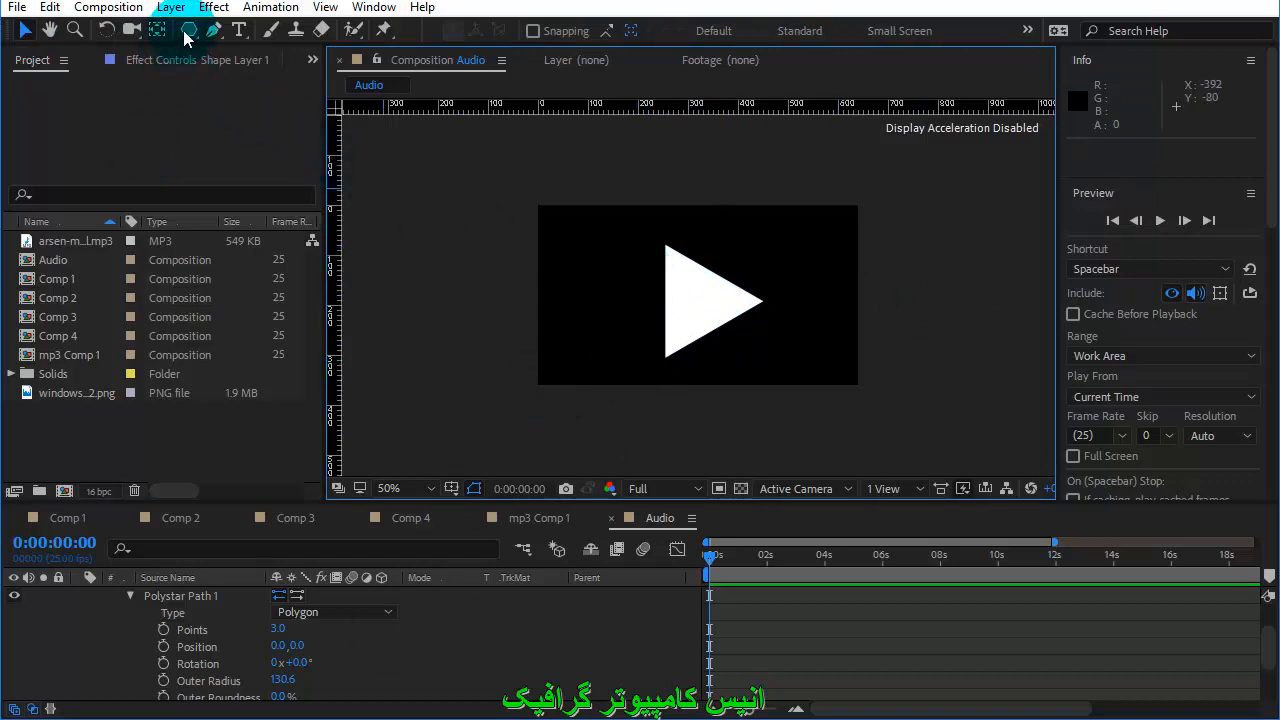
Step: Draw a narrow white rectangle with the Rectangle tool along the outside of the triangle's vertical edge, matching its full height
left_click_drag(185, 38, 240, 28)
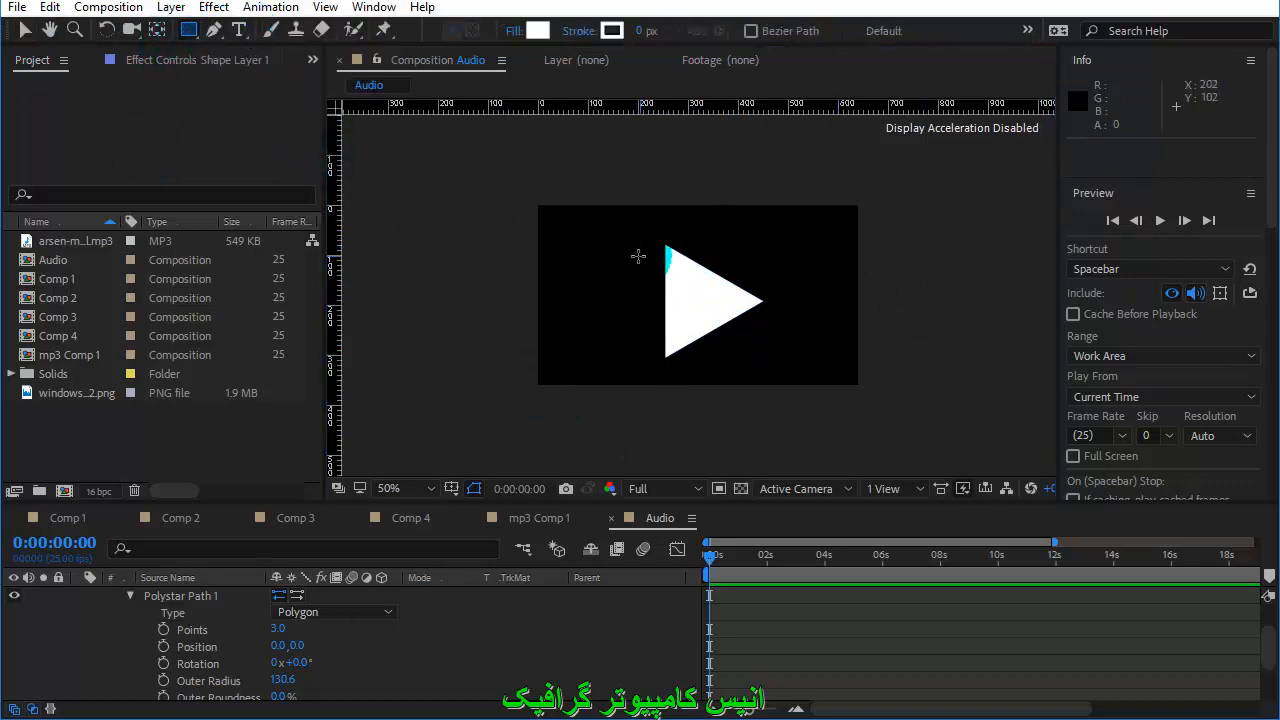
scroll(664, 262, "up", 4)
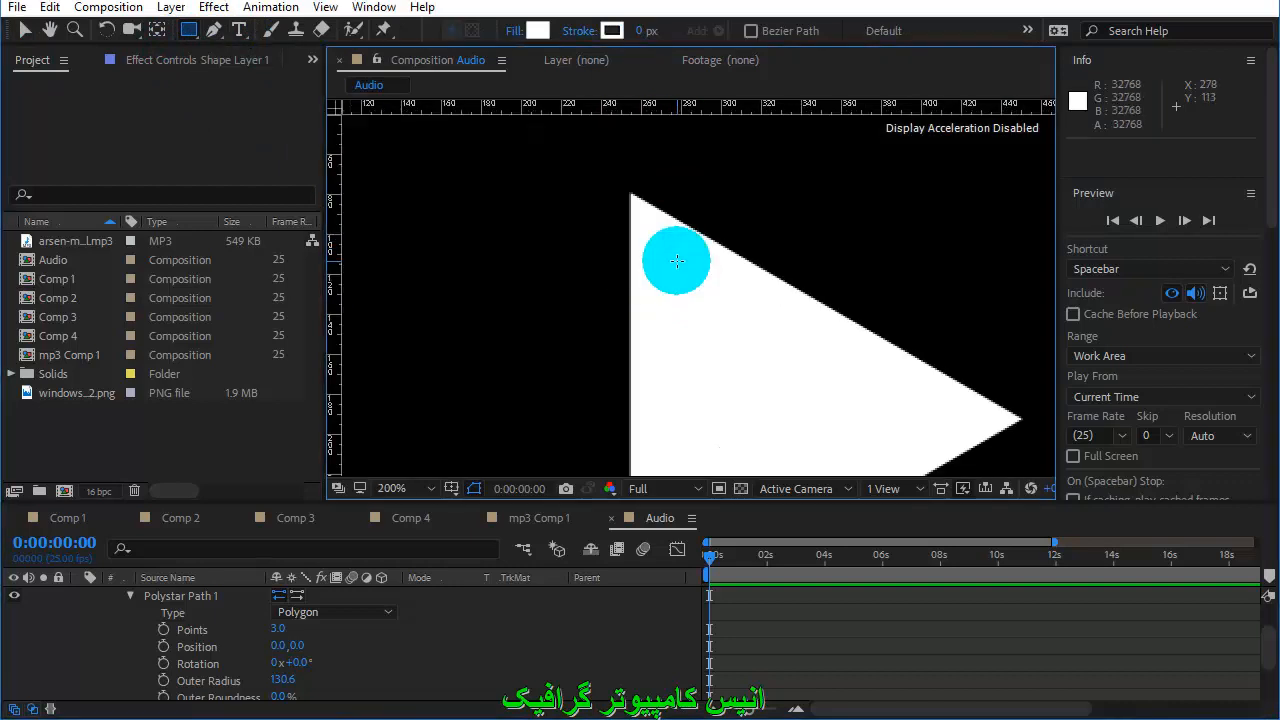
key("grave")
scroll(578, 343, "up", 2)
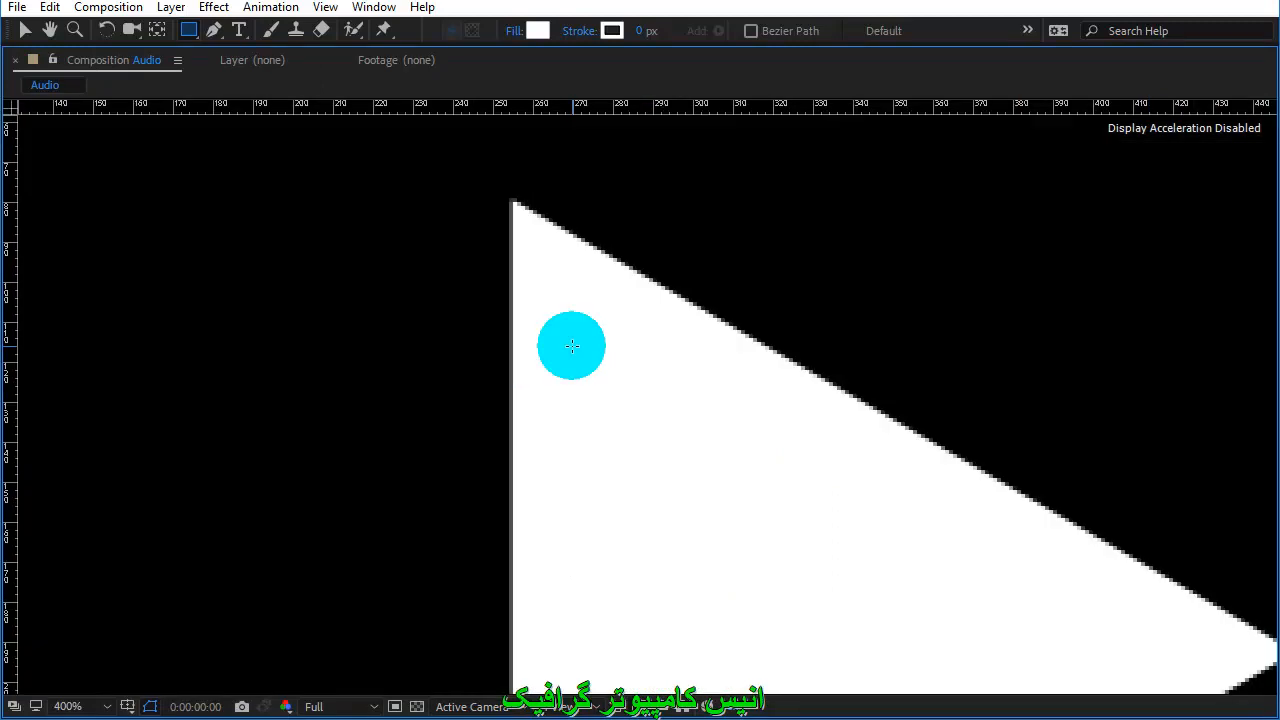
scroll(575, 342, "down", 4)
scroll(610, 370, "up", 2)
left_click_drag(671, 386, 743, 306)
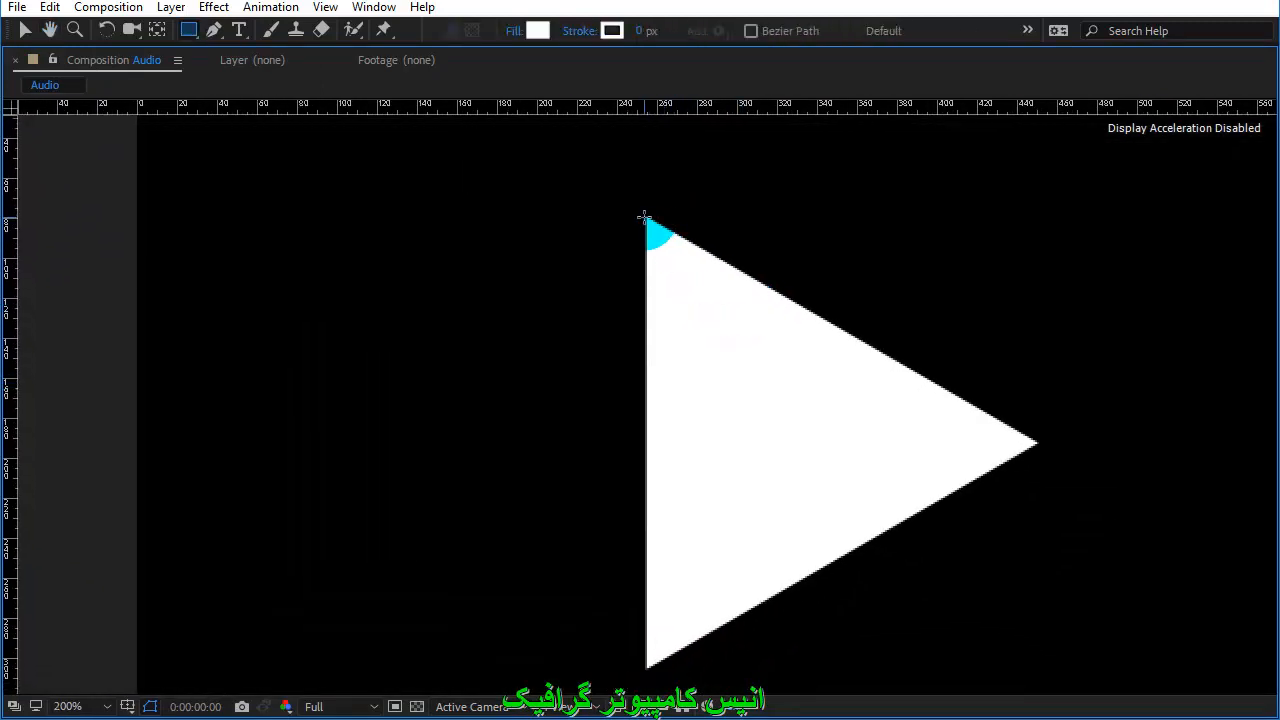
left_click_drag(645, 217, 574, 665)
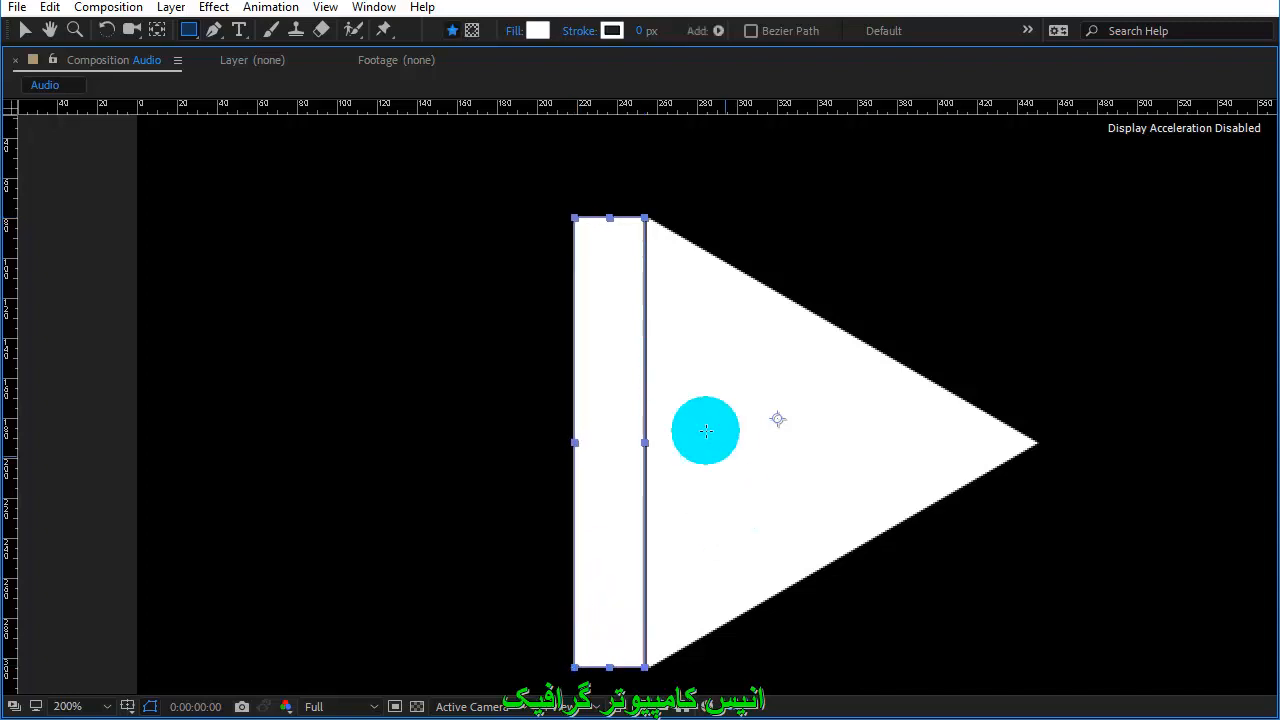
Step: Nudge the rectangle right until it sits flush against the triangle's vertical edge, and deselect the shapes
left_click(24, 31)
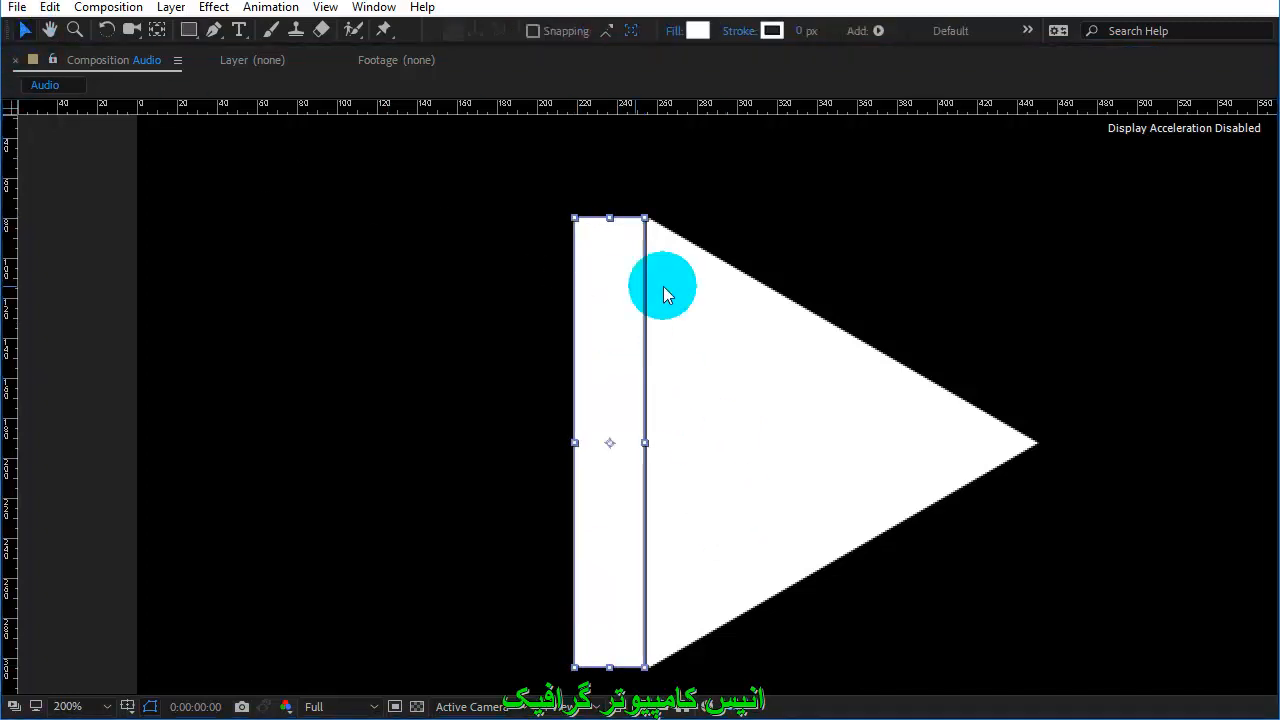
left_click(607, 343)
left_click(611, 332)
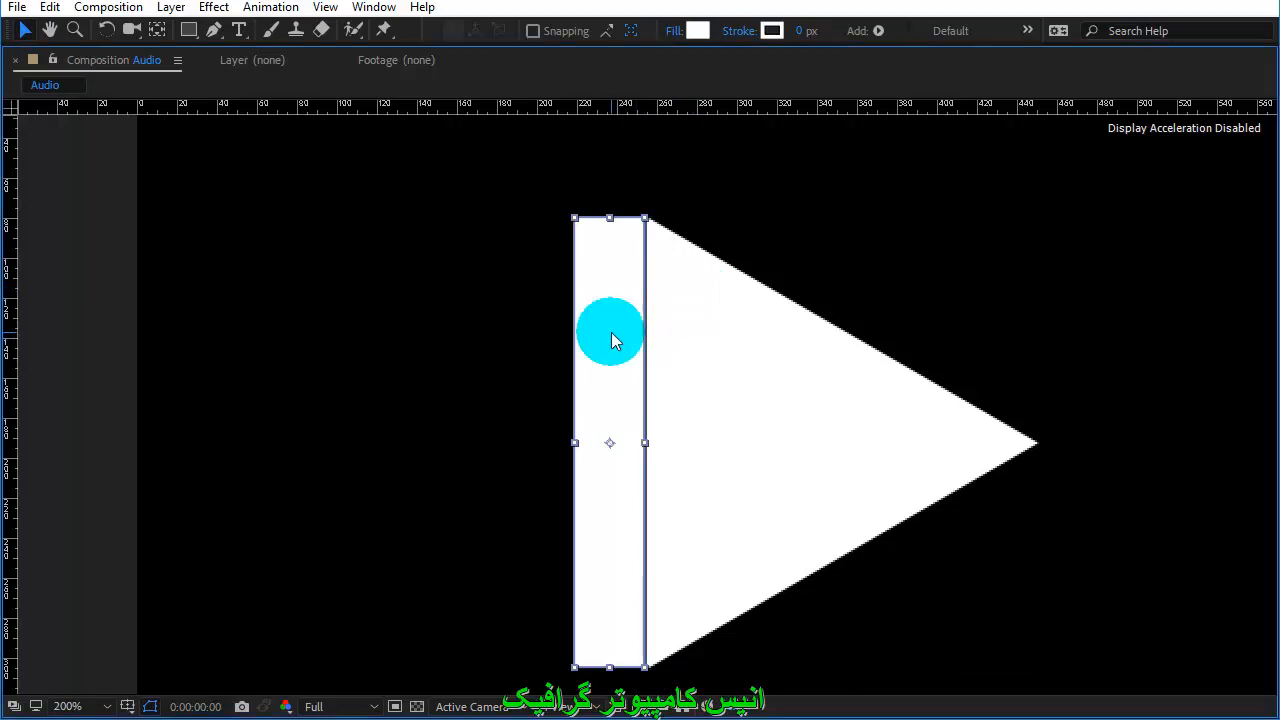
left_click(668, 298)
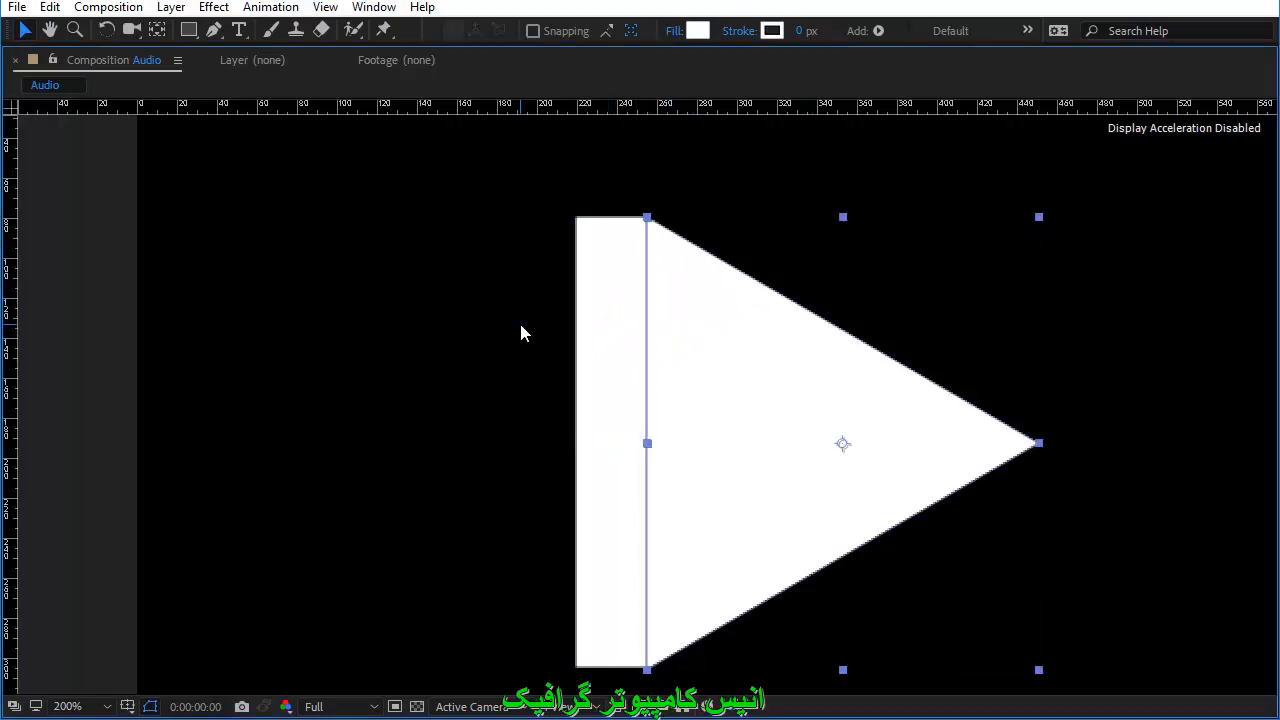
left_click(521, 333)
left_click(611, 320)
left_click(696, 337, "shift")
left_click(600, 214)
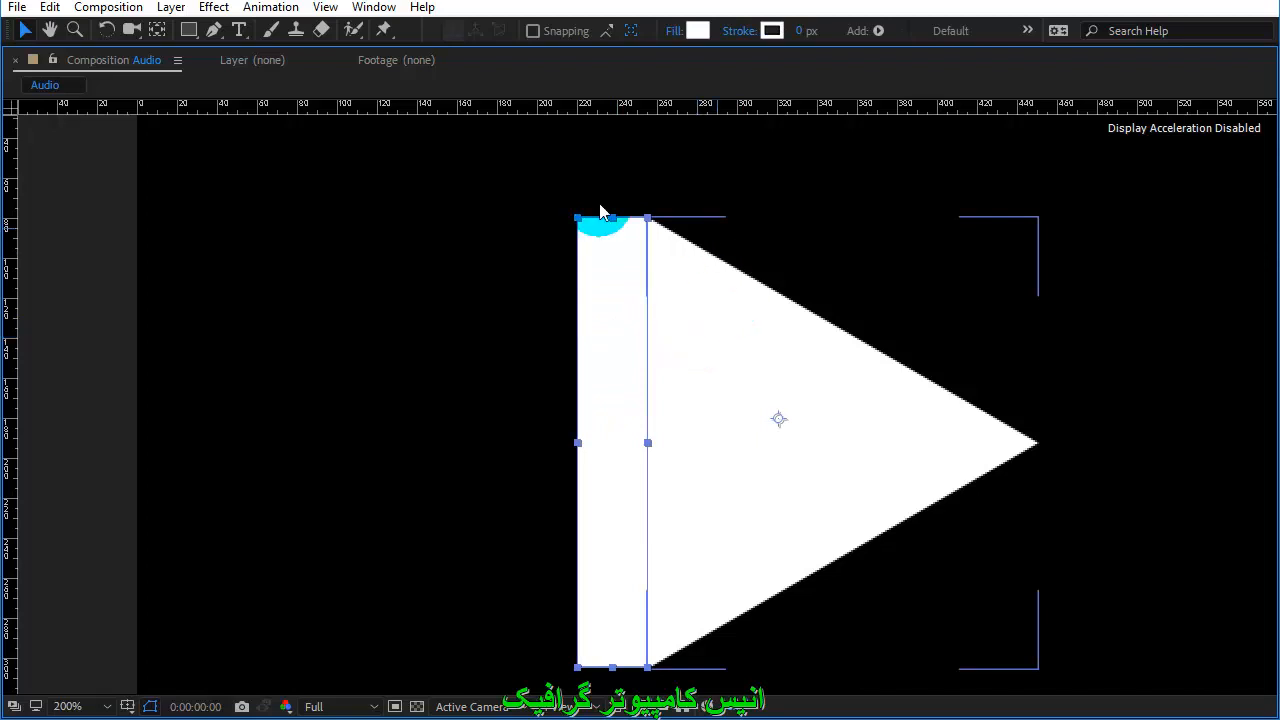
left_click(394, 210)
left_click(658, 202)
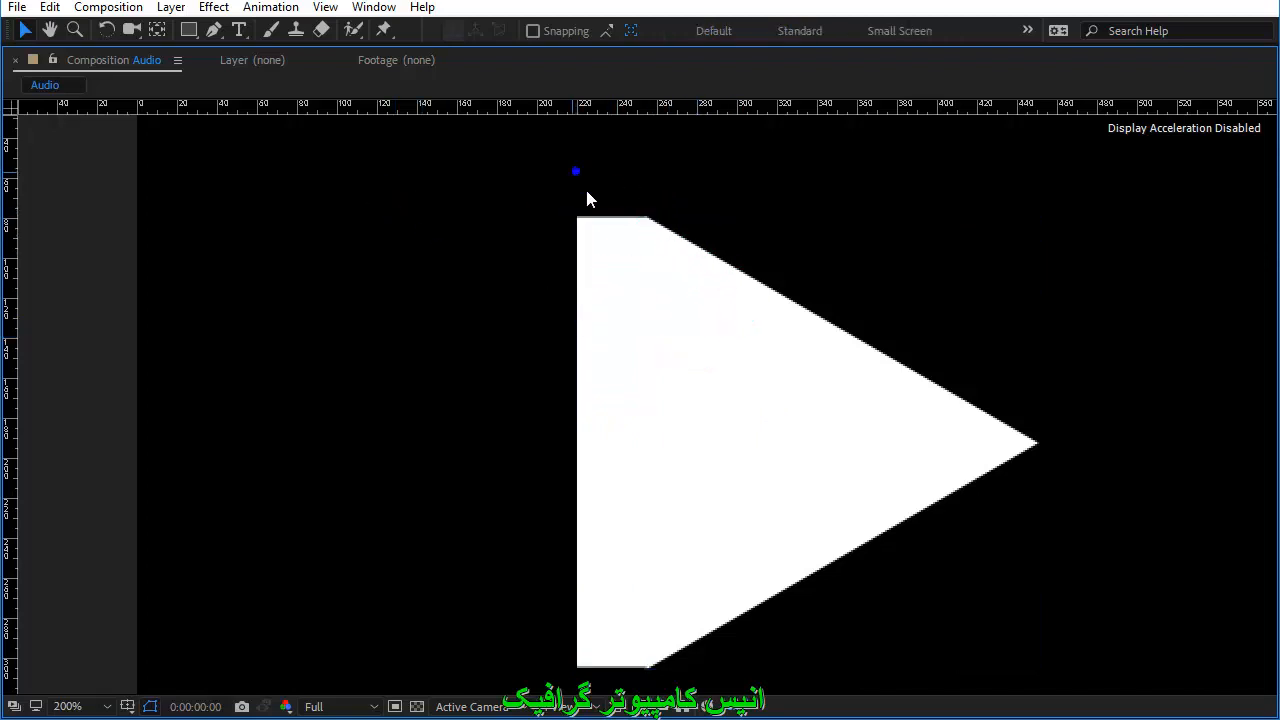
Step: Move the rectangle layer's anchor point to the middle of the edge it shares with the triangle
left_click(608, 292)
left_click(746, 422, "shift")
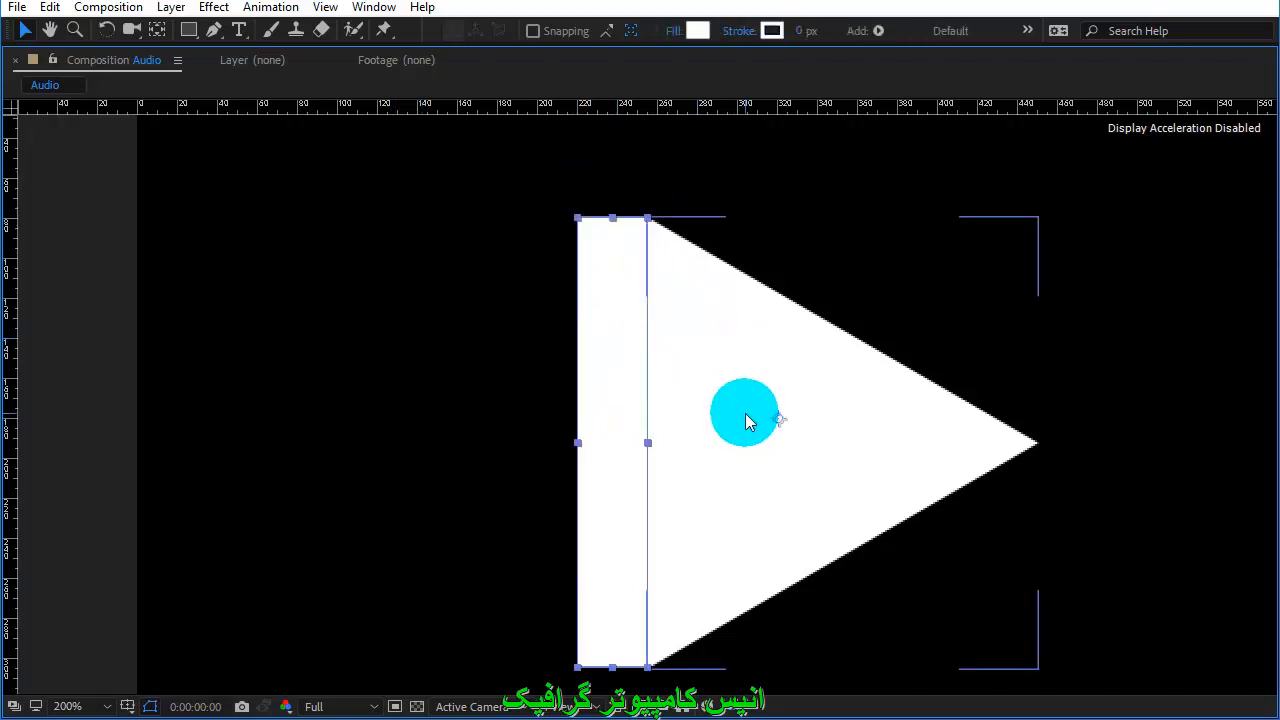
key("y")
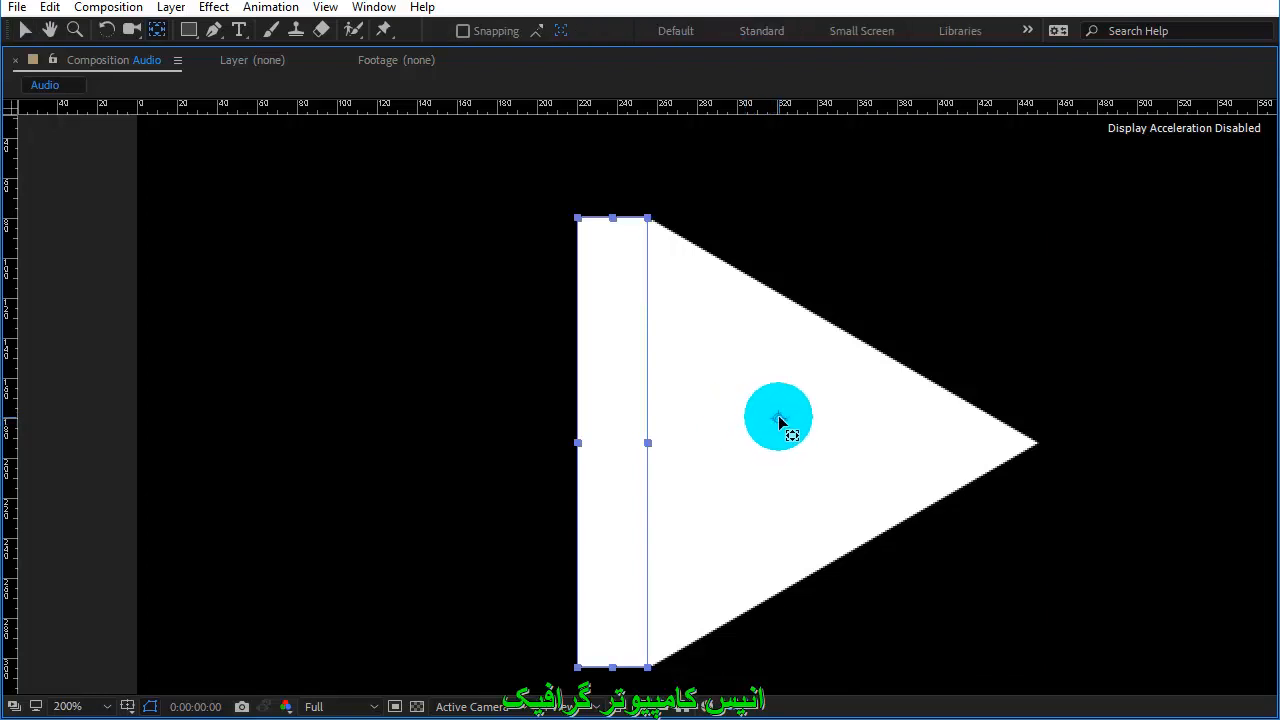
left_click_drag(778, 417, 651, 445)
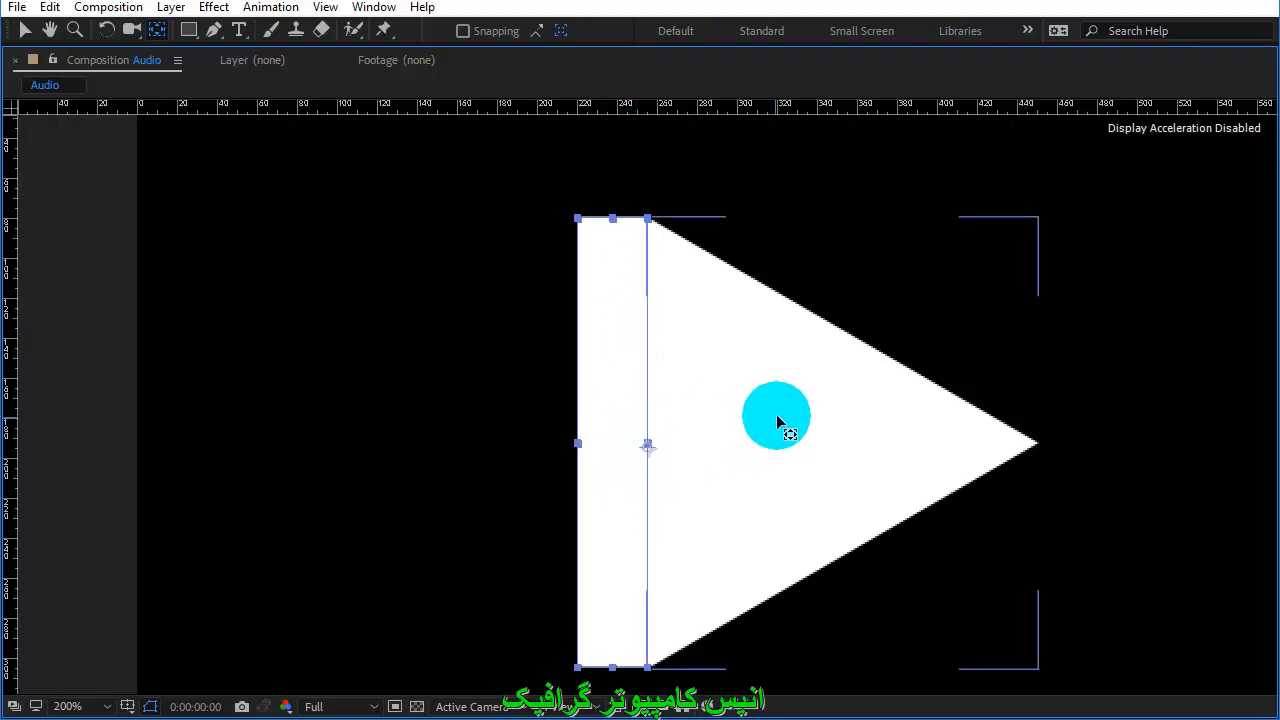
left_click(688, 381)
key("Escape")
key("grave")
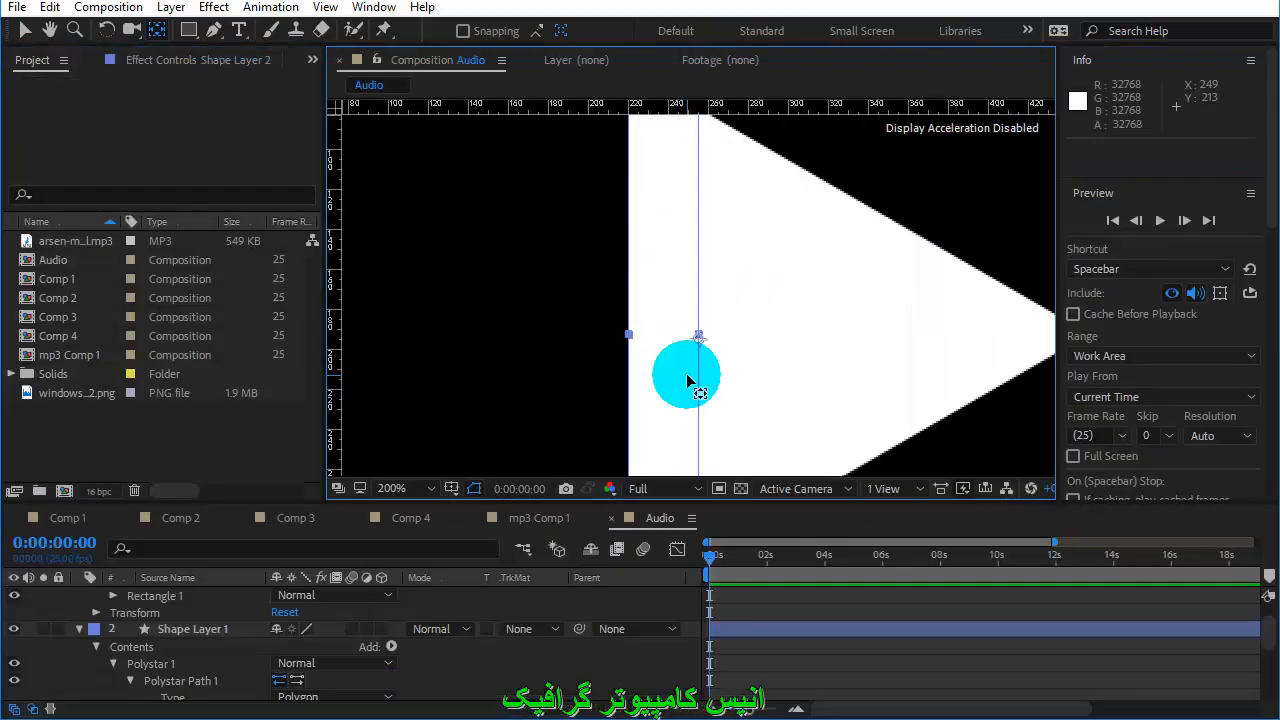
Step: Collapse both shape layers and move the triangle layer's anchor point horizontally to the middle of its vertical edge
left_click(172, 630)
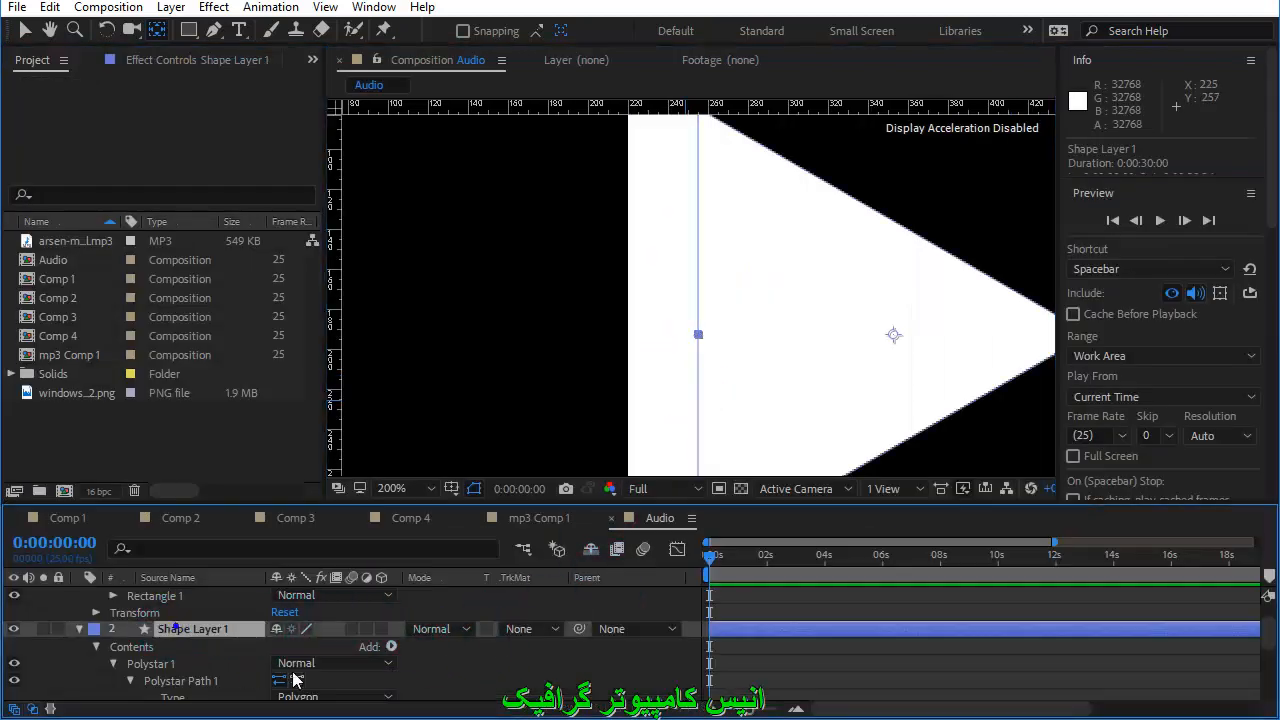
left_click(713, 400)
left_click(210, 662)
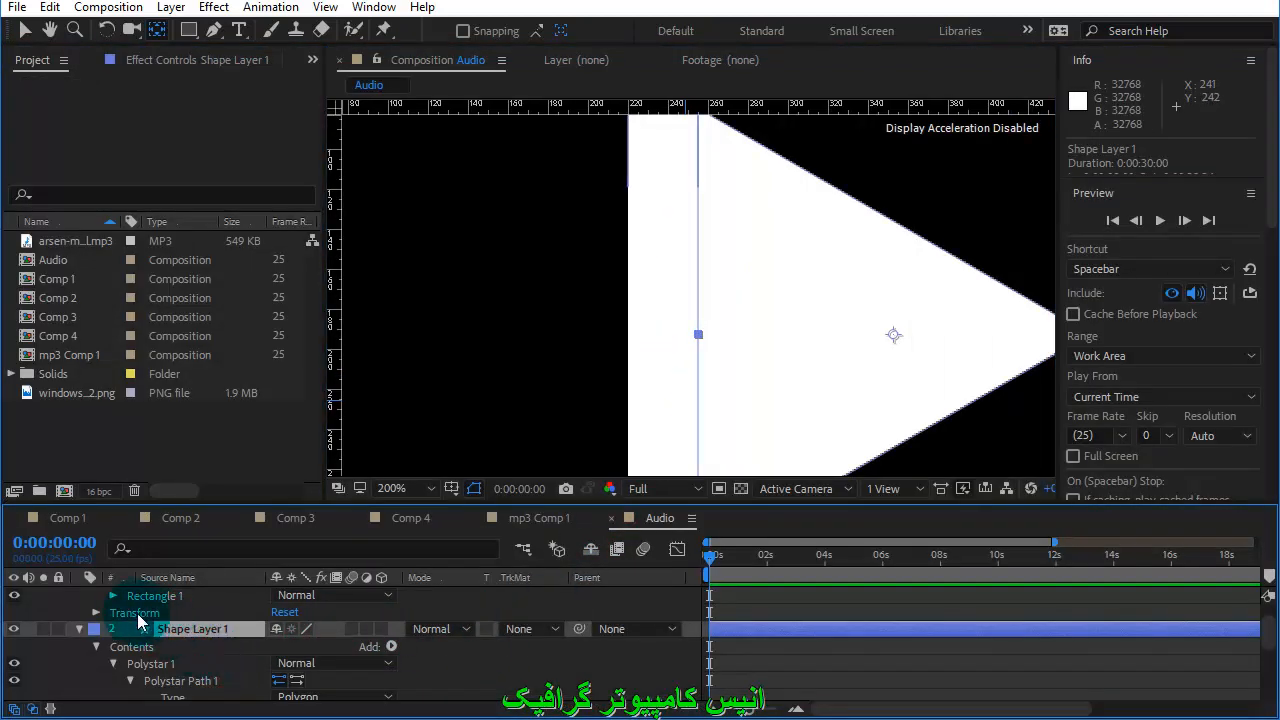
scroll(182, 605, "up", 2)
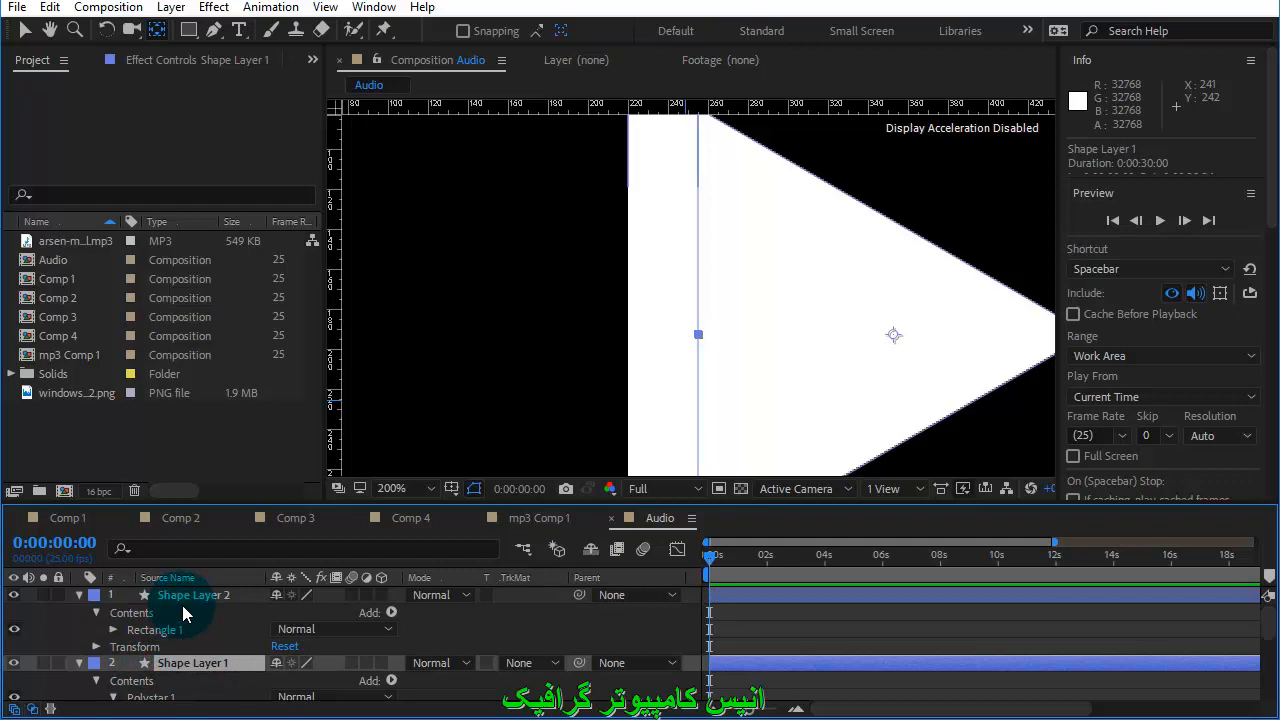
left_click(79, 595)
left_click(79, 612)
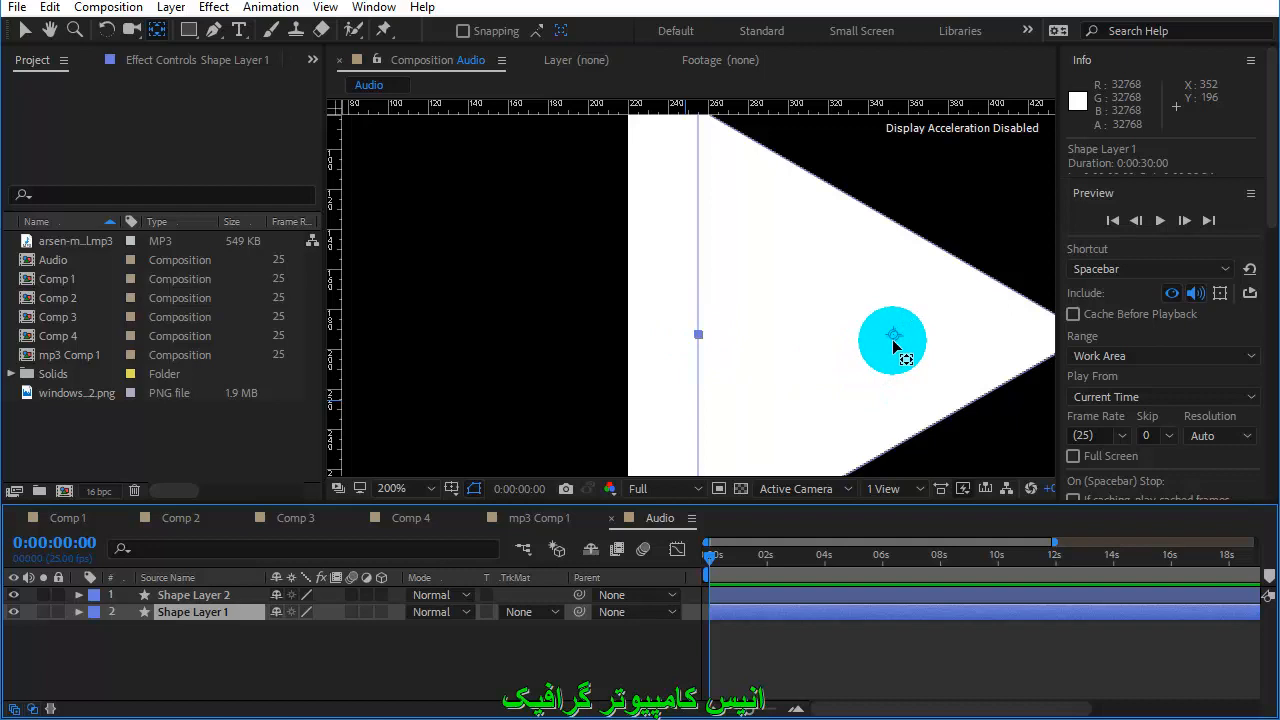
left_click(160, 31)
left_click_drag(890, 335, 699, 336)
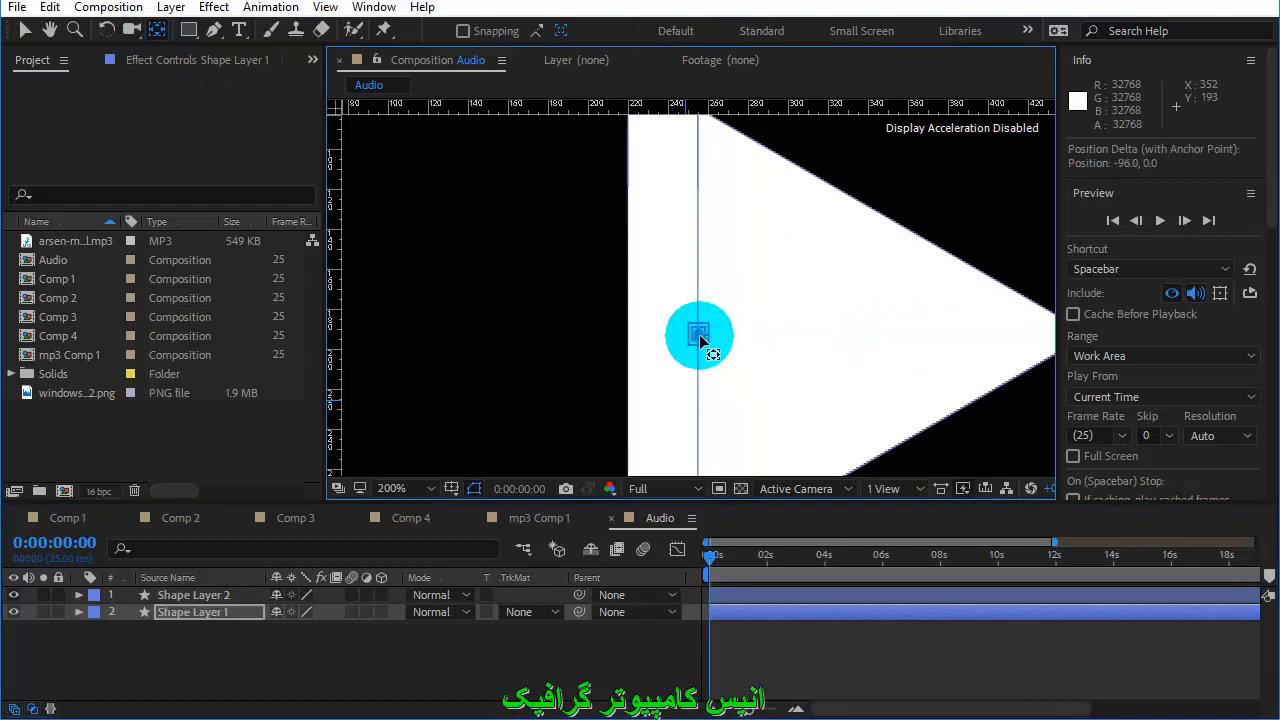
scroll(763, 375, "down", 1)
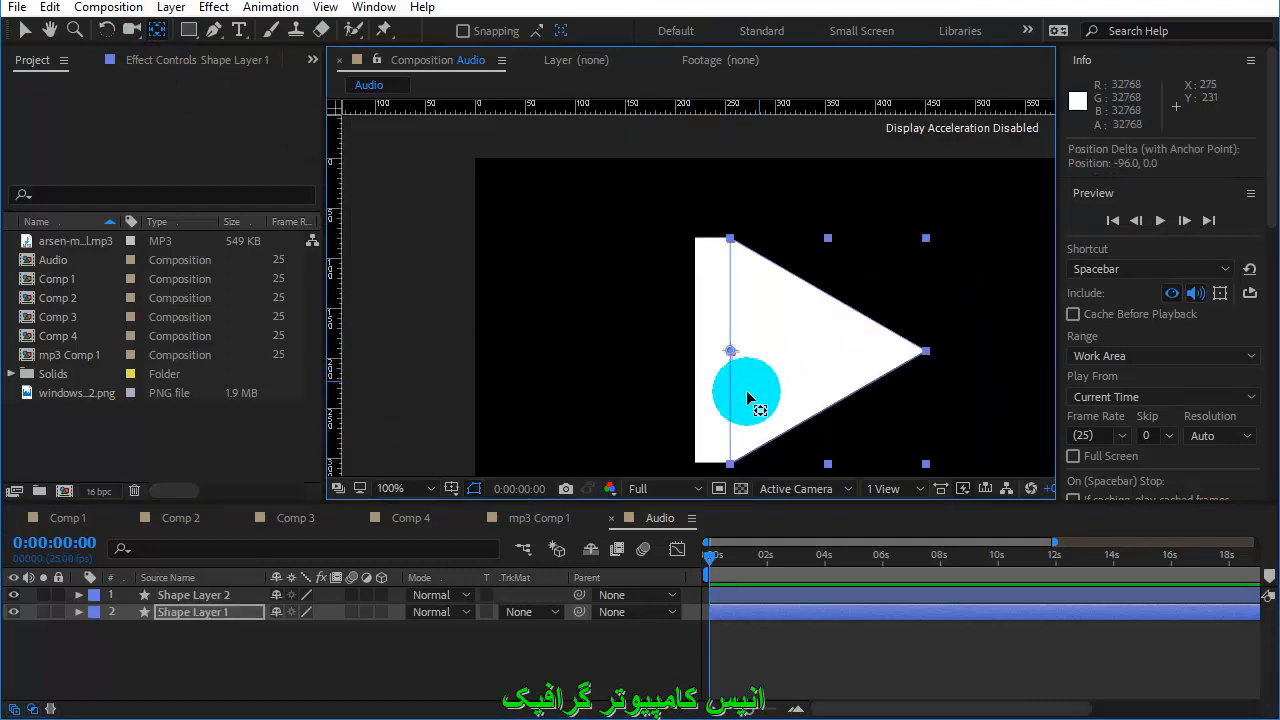
Step: Add a Scale keyframe to both shape layers and shift the keyframes to 0:00:01:12
key("h")
left_click_drag(771, 343, 767, 320)
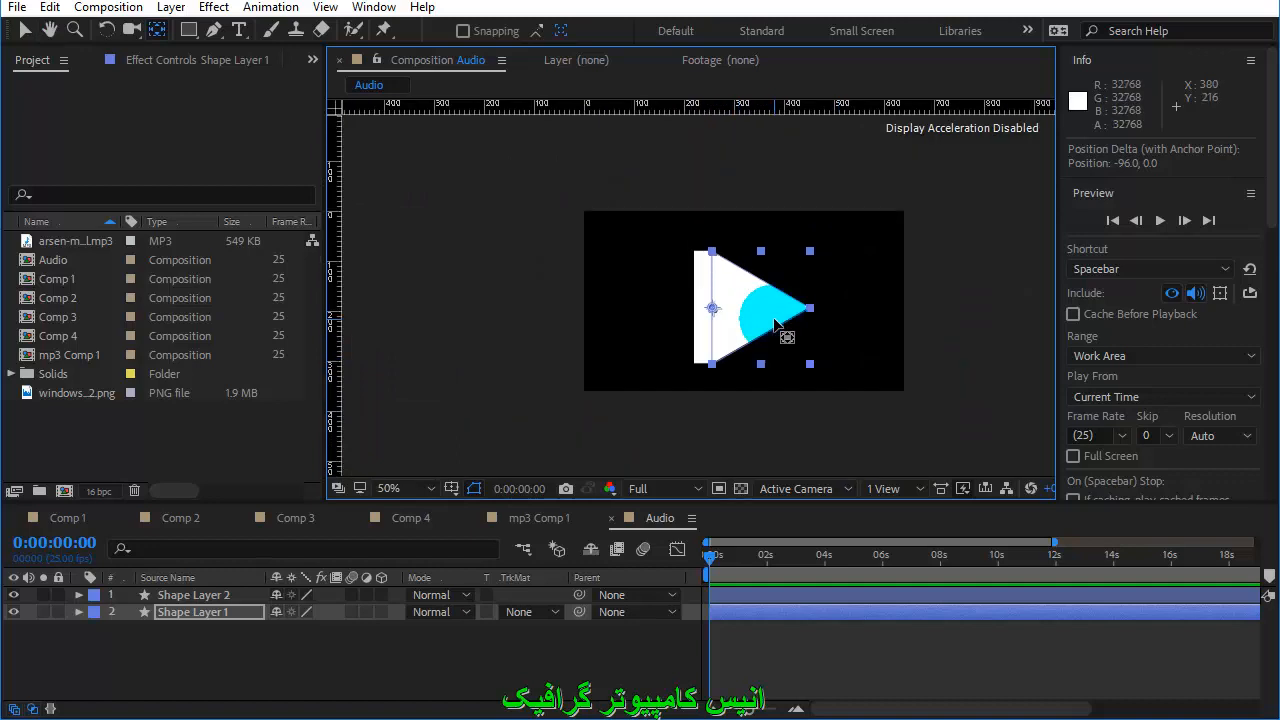
key("shift+slash")
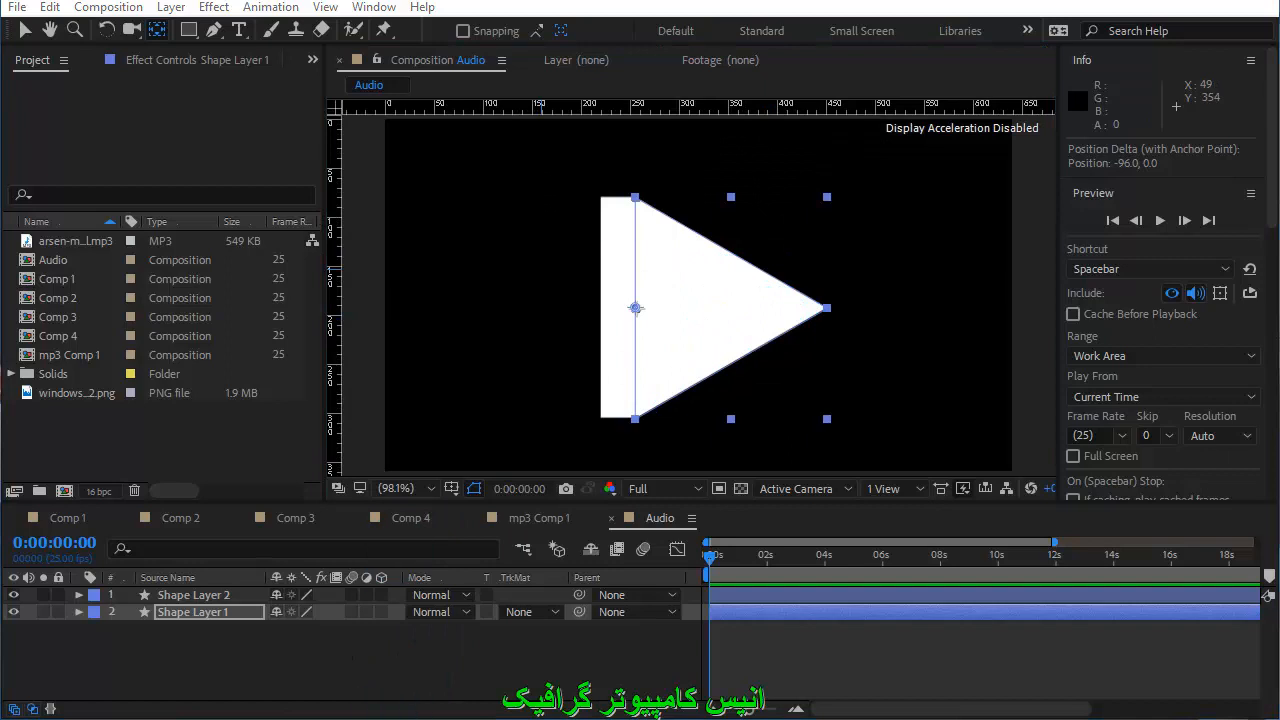
left_click(235, 595, "shift")
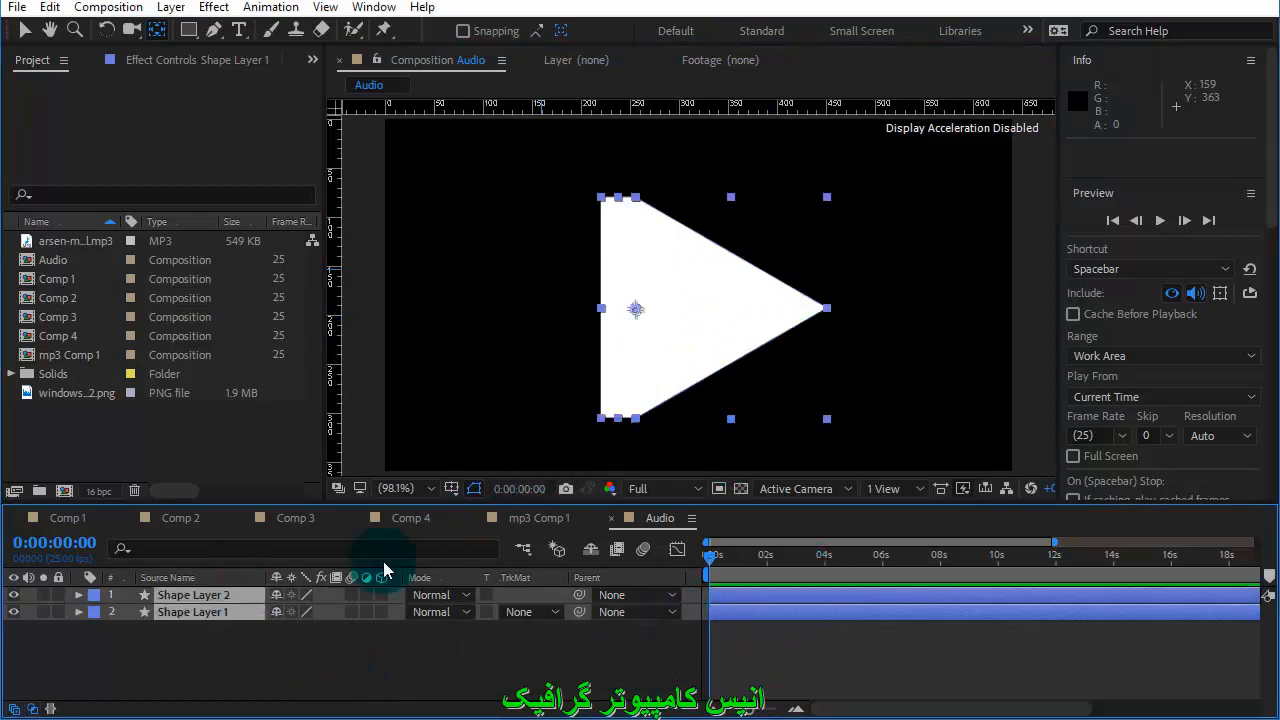
key("s")
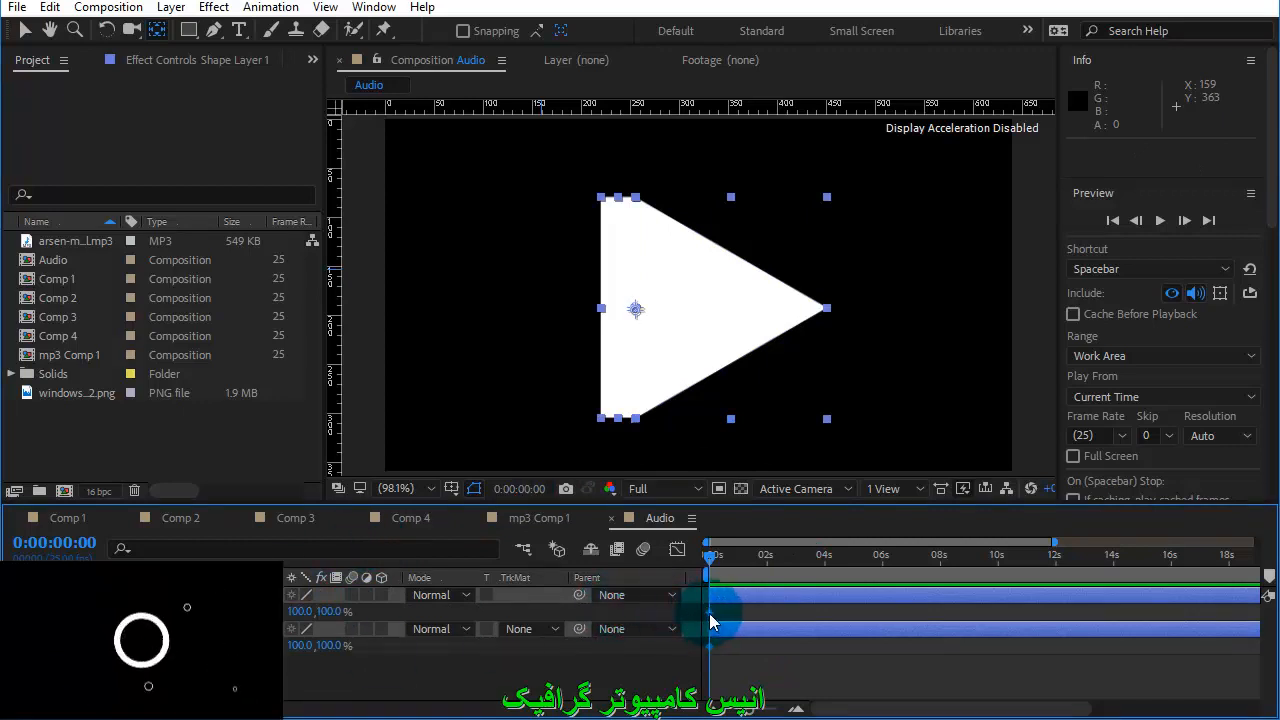
left_click_drag(710, 622, 752, 622)
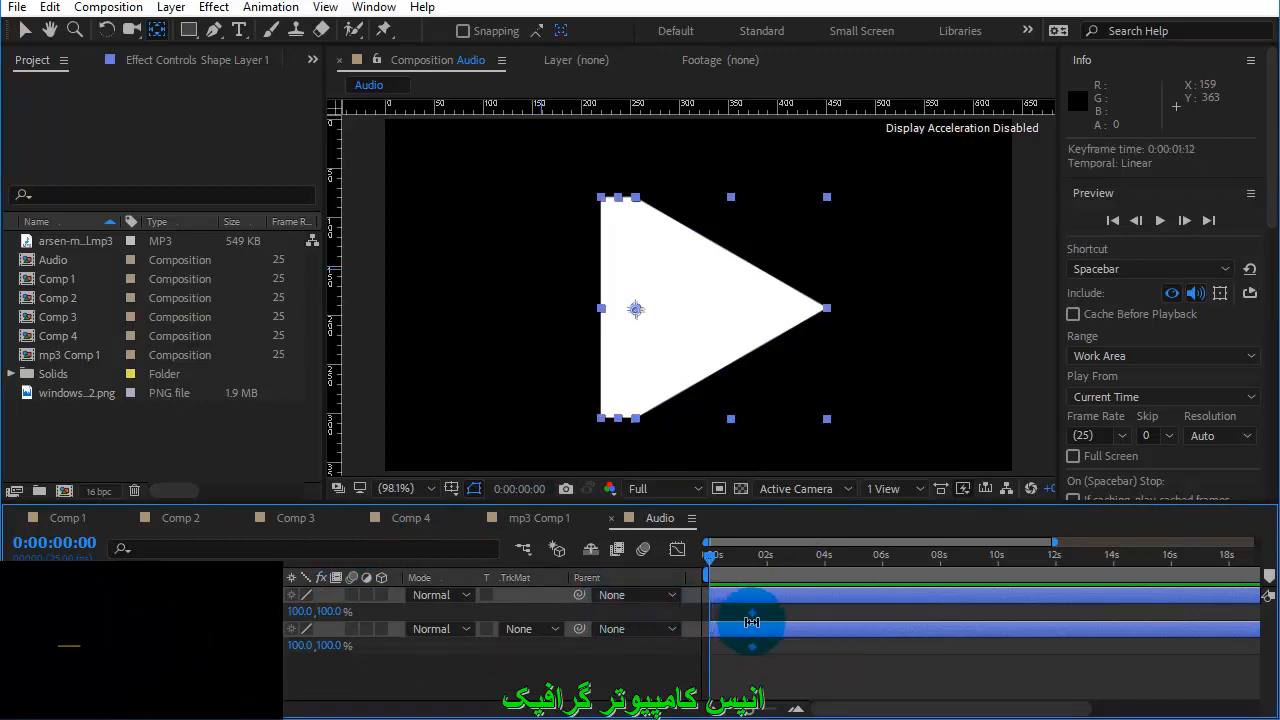
Step: Go to 0:00:02:10 and unlink the Scale proportions of both shape layers
left_click_drag(712, 558, 781, 587)
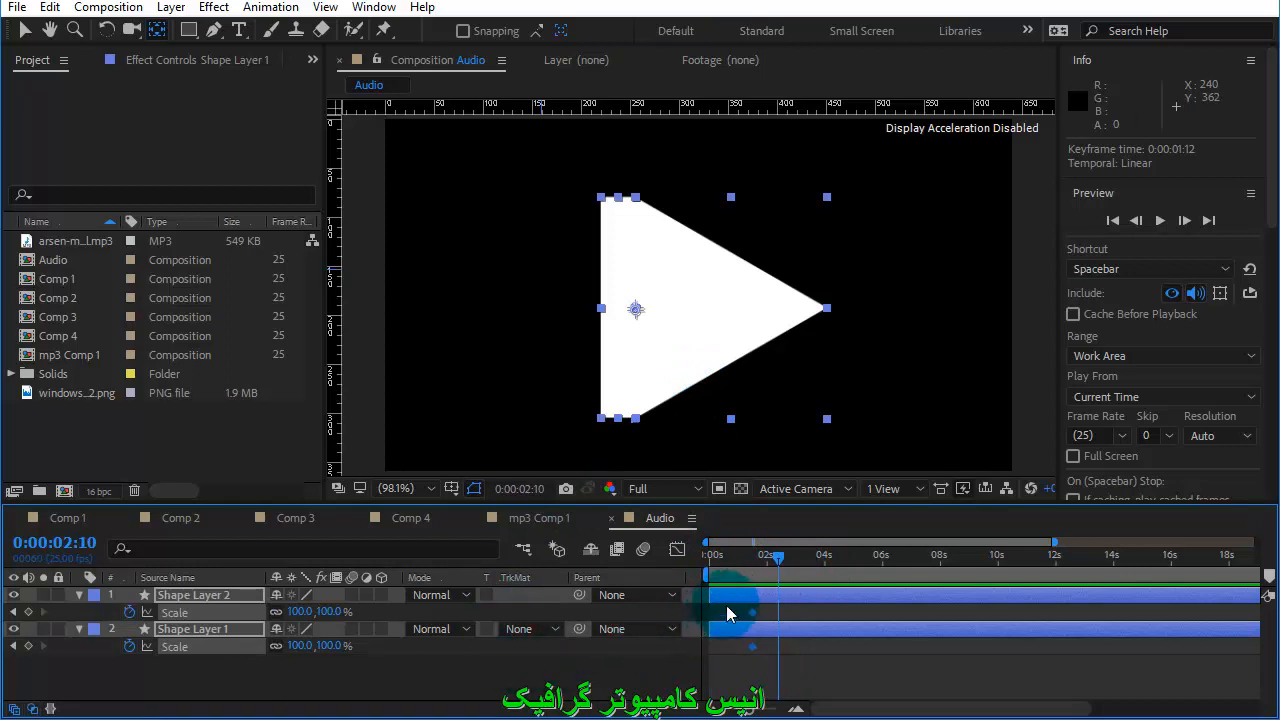
left_click(458, 690)
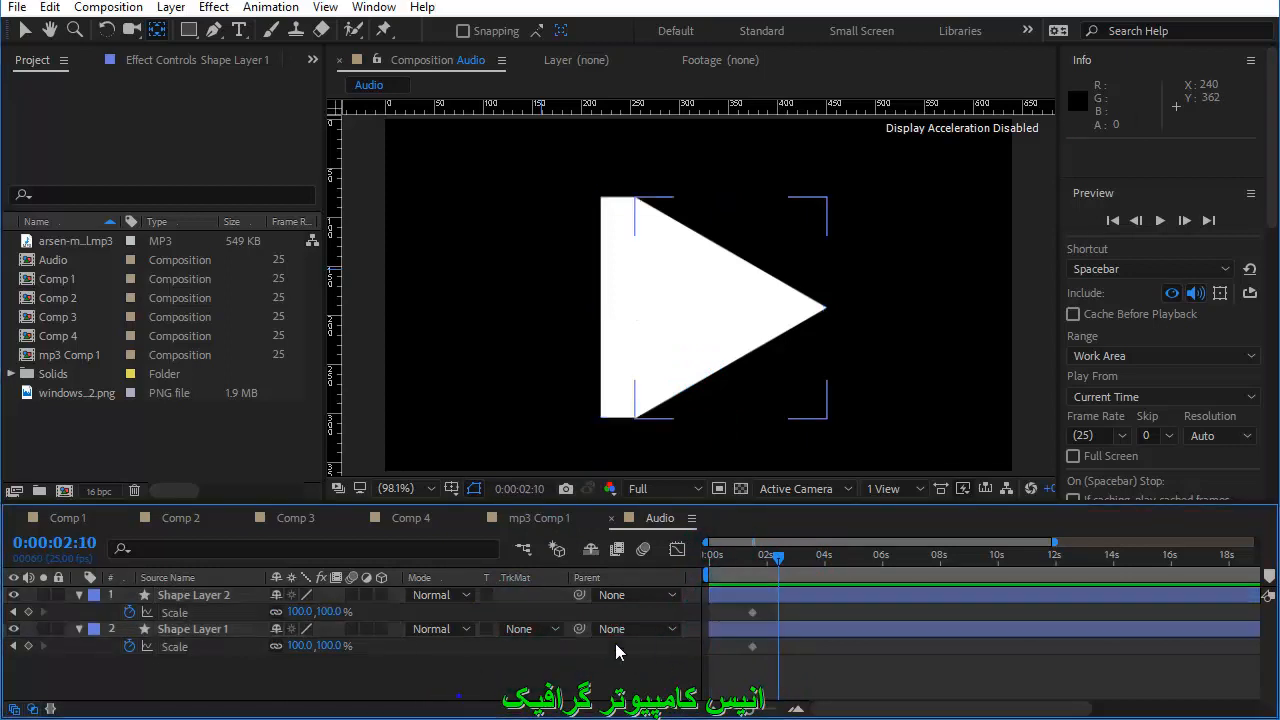
left_click(732, 596)
left_click(165, 167)
left_click(24, 29)
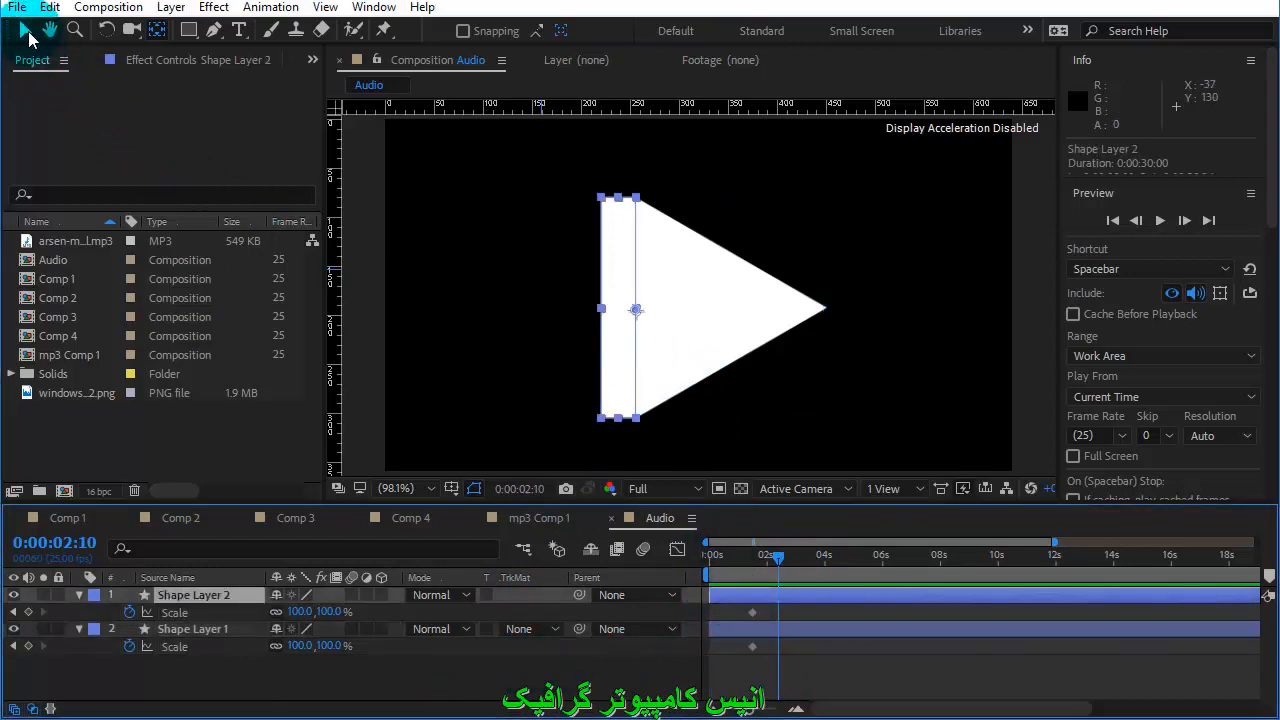
left_click(296, 611)
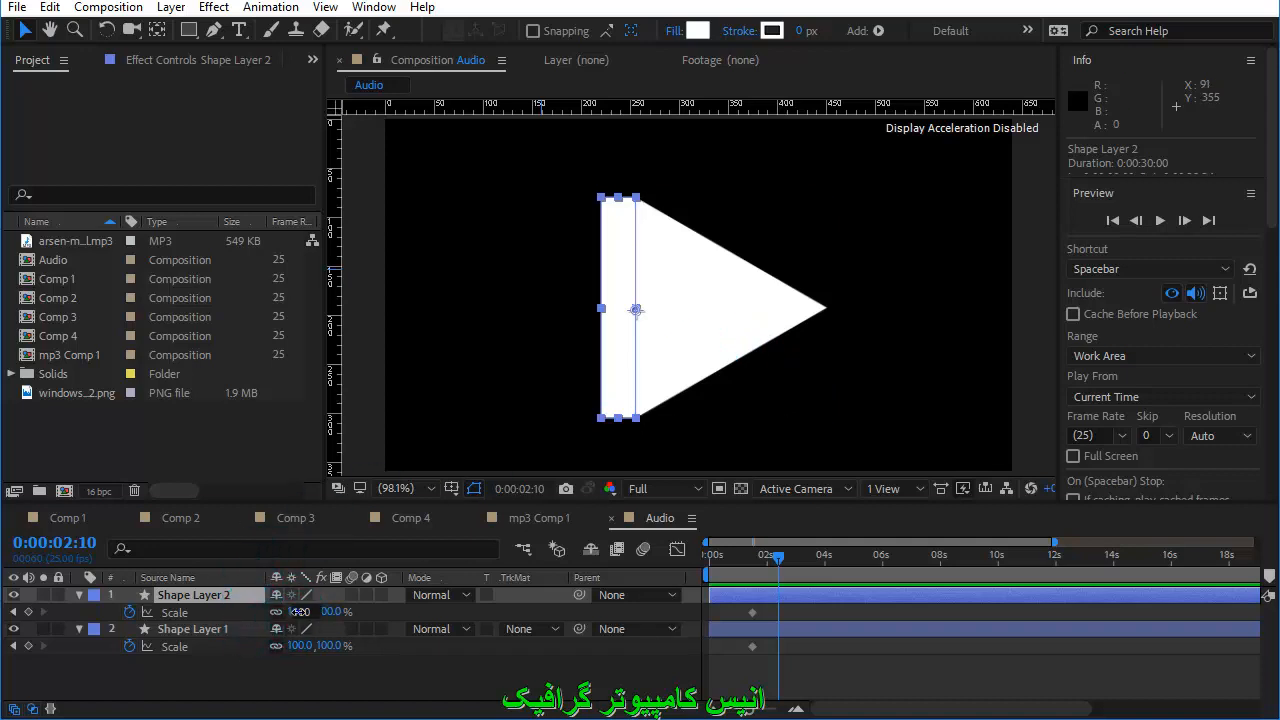
left_click(277, 613)
left_click(276, 646)
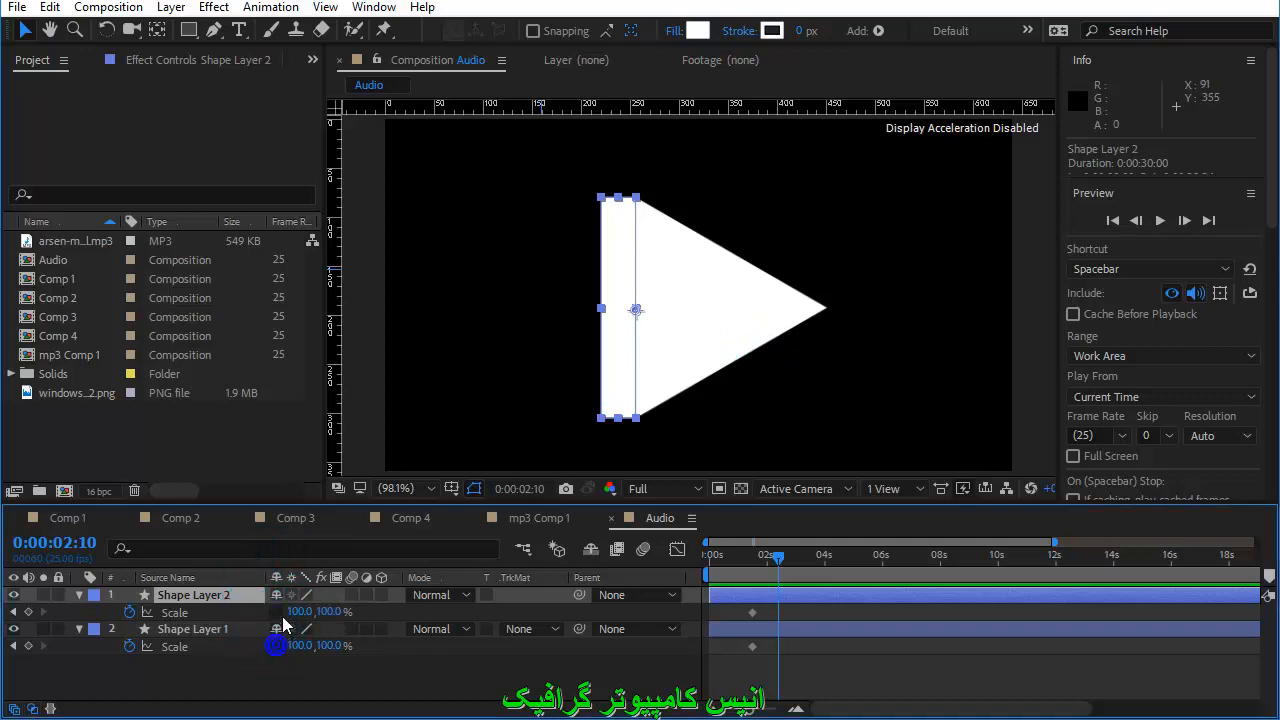
Step: Set the horizontal scale of Shape Layer 2 and Shape Layer 1 to 0% at 0:00:02:10
left_click(296, 611)
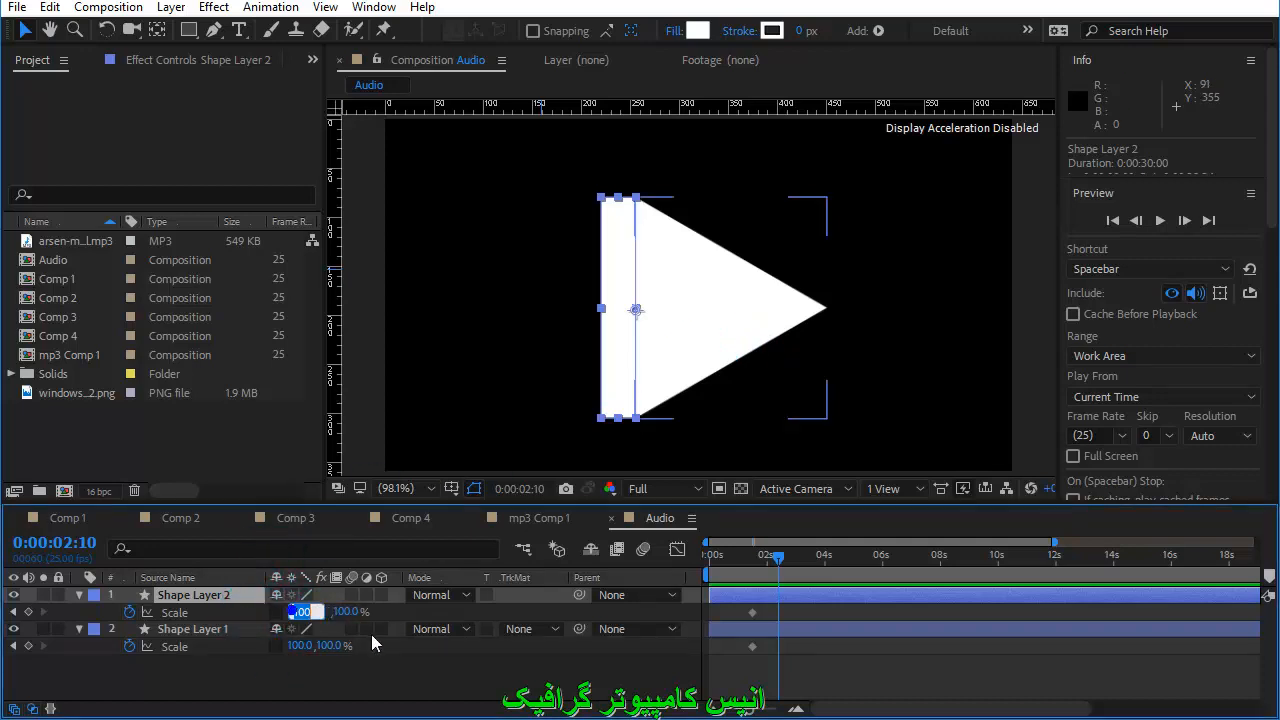
type("0")
key("Return")
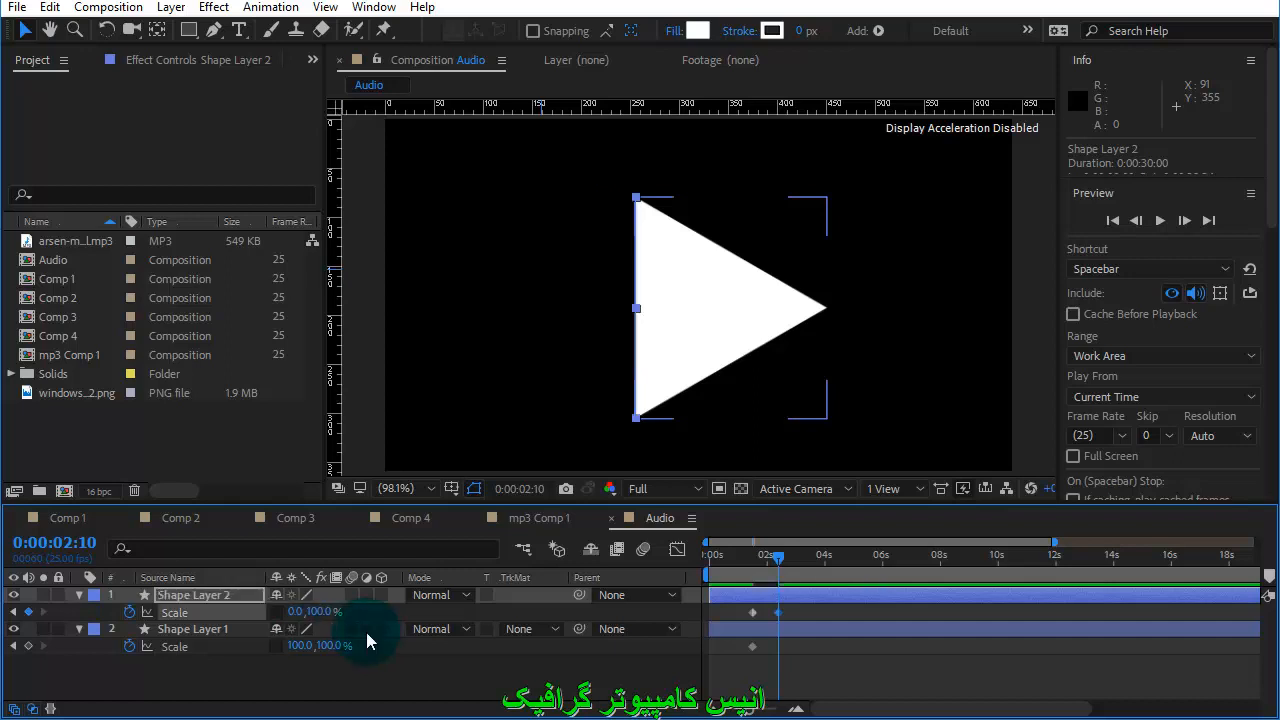
left_click(299, 640)
left_click(300, 612)
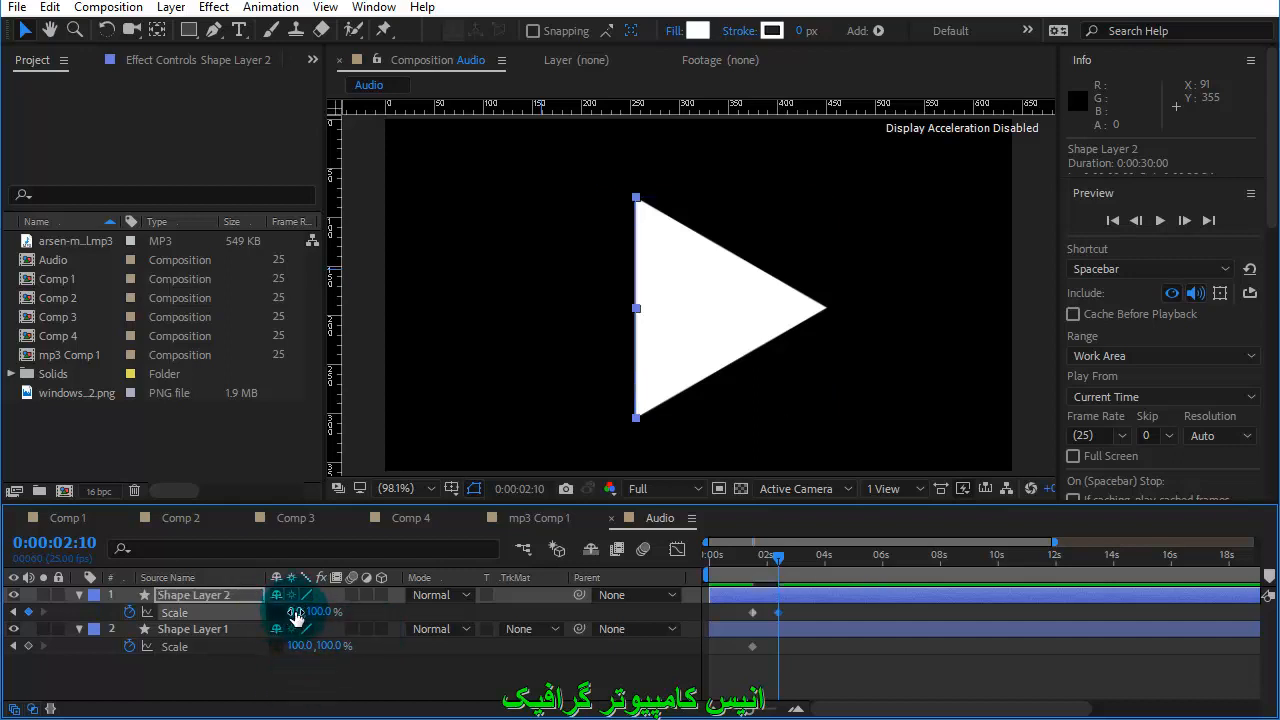
left_click(300, 645)
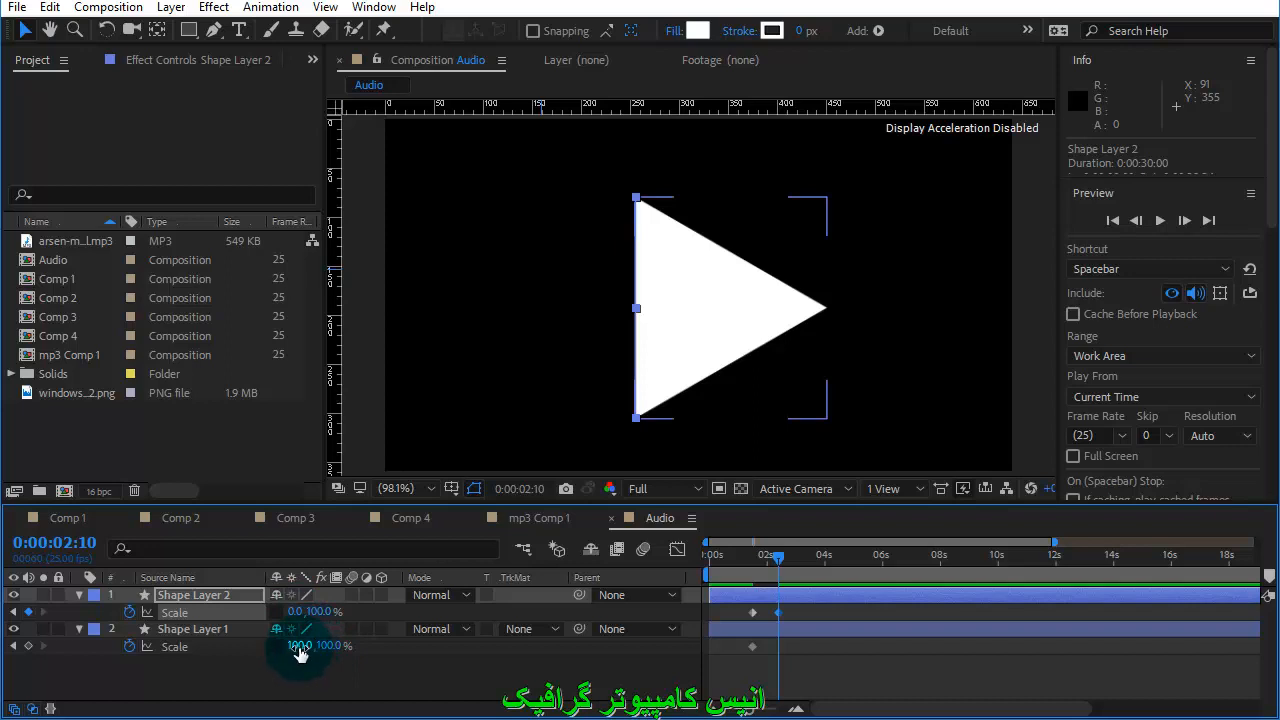
left_click(300, 646)
type("0")
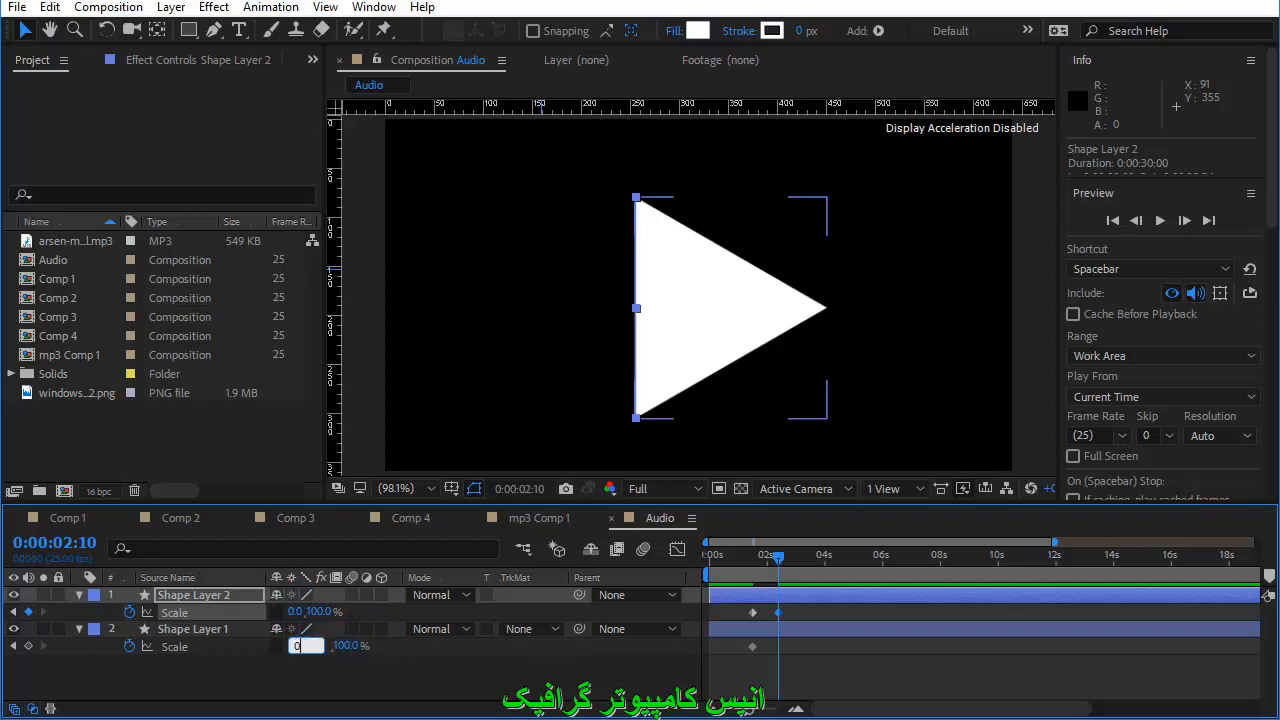
key("Return")
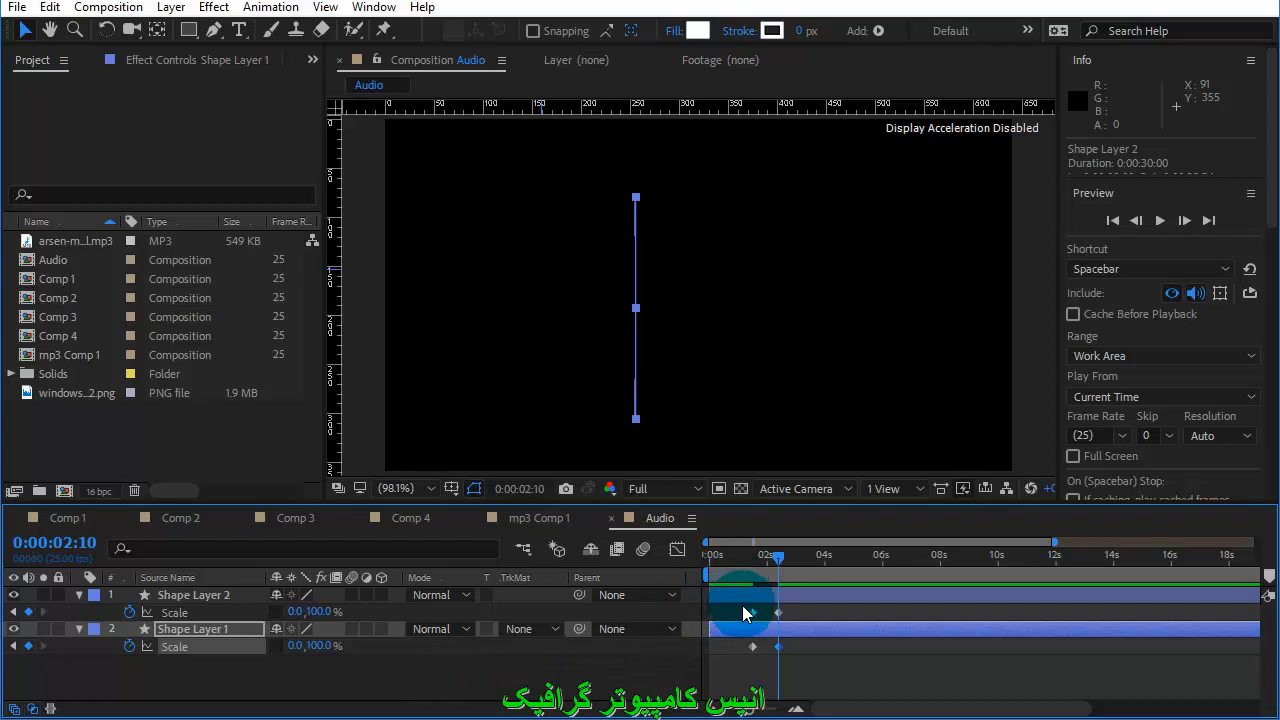
Step: Swap Shape Layer 2's Scale keyframes, putting 0% width at 0:00:01:12 and 100% at 0:00:02:10, and go back to 0:00:00:11
mouse_move(742, 605)
left_mouse_down()
mouse_move(818, 621)
mouse_move(820, 607)
mouse_move(739, 615)
mouse_move(777, 614)
left_mouse_up()
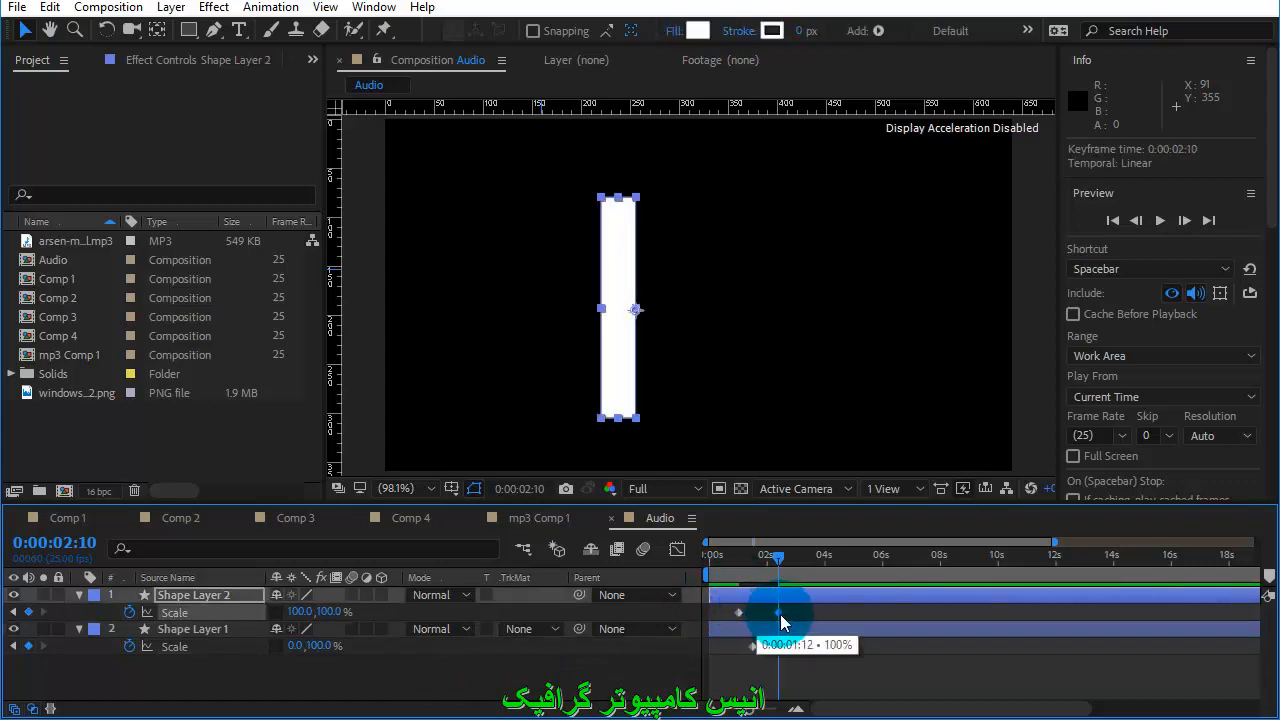
left_click(741, 612)
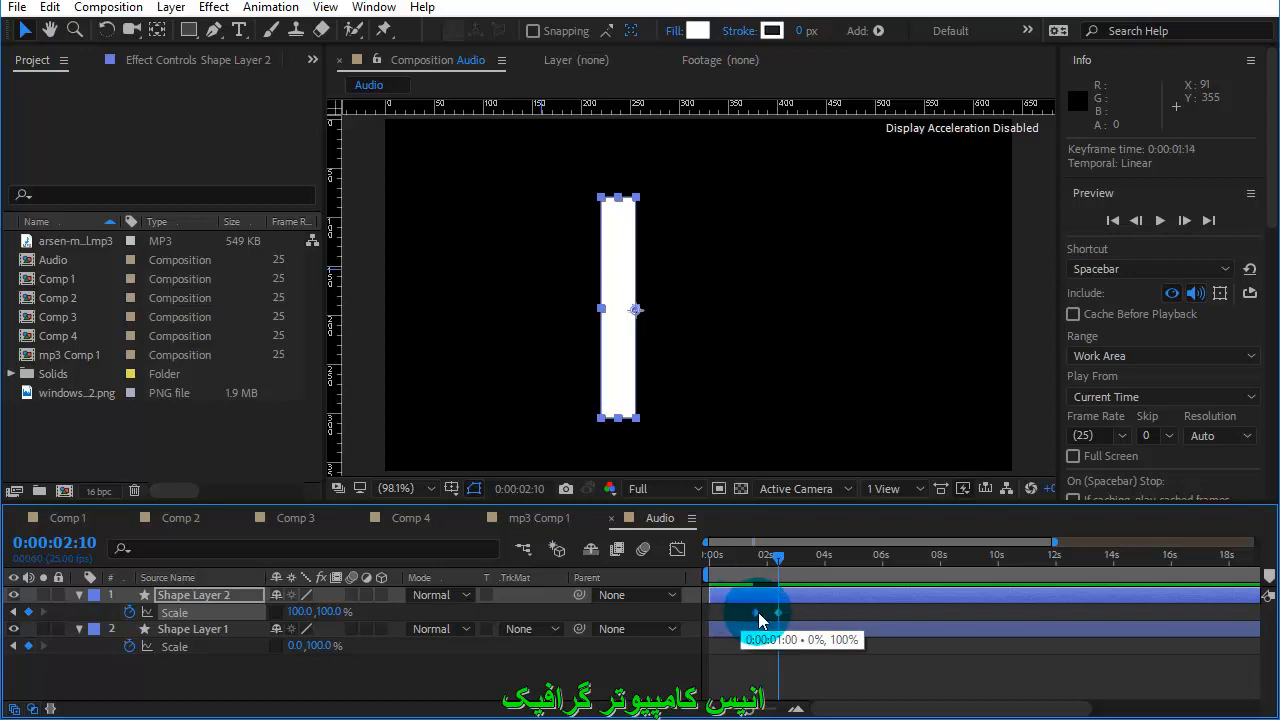
left_click_drag(758, 612, 752, 620)
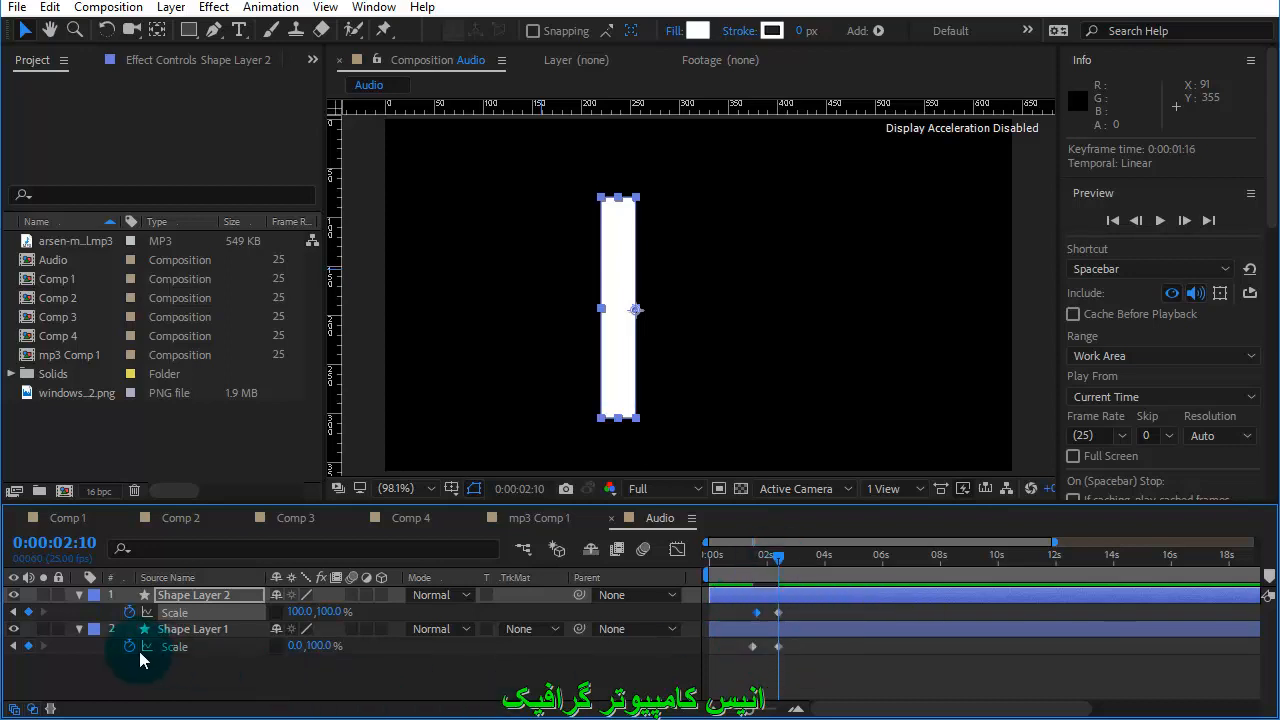
left_click(13, 646)
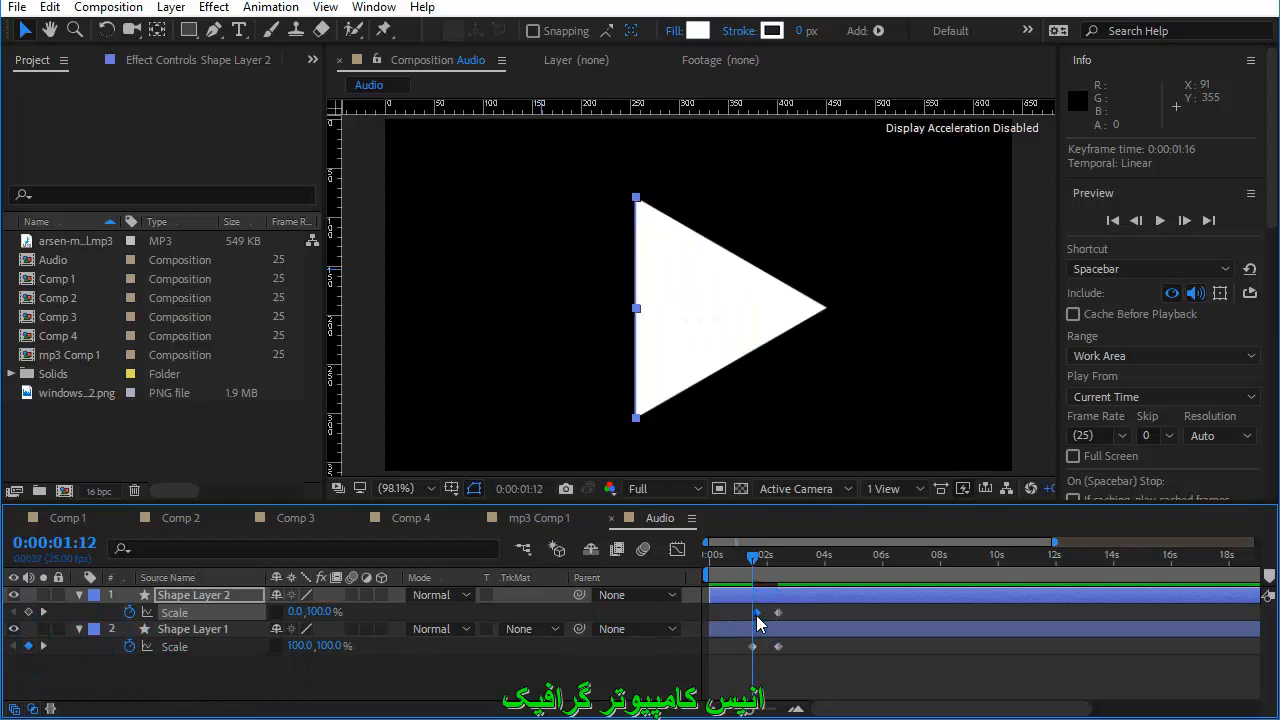
left_click_drag(757, 618, 752, 614)
left_click(758, 560)
left_click_drag(758, 563, 727, 573)
left_click(446, 687)
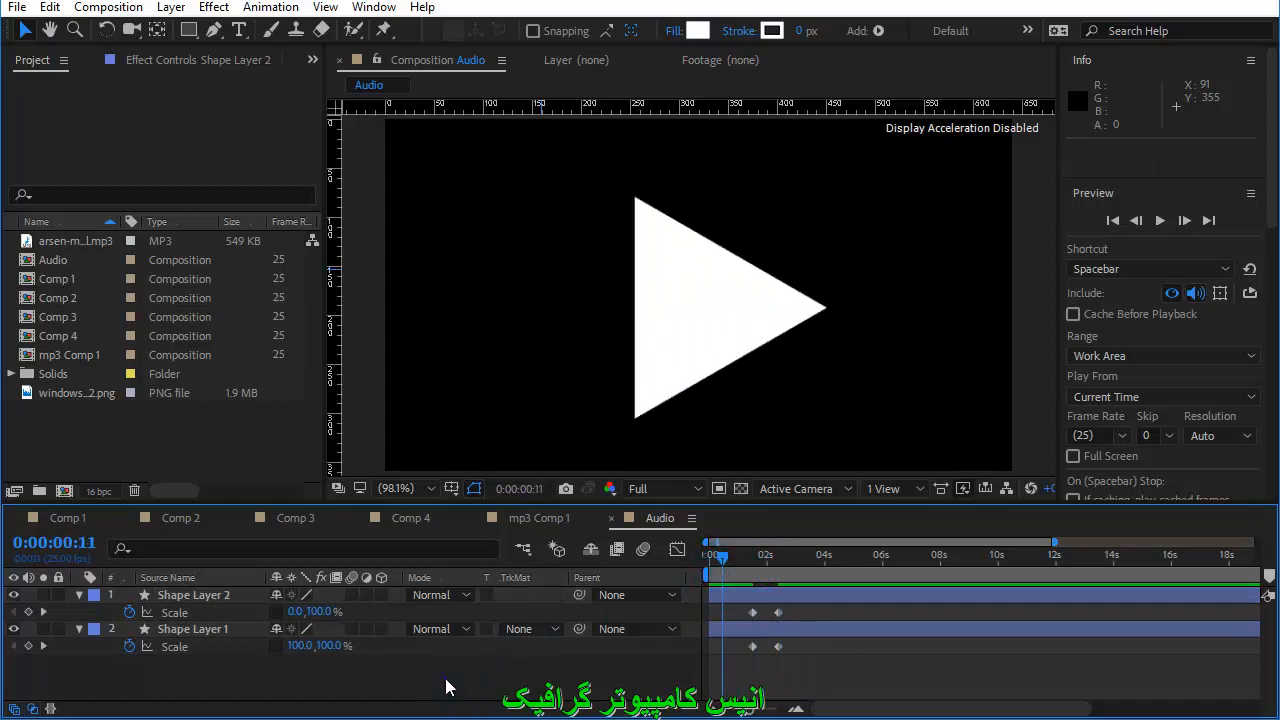
Step: Duplicate both animated shape layers, reveal the copies' Position property and enlarge the timeline area to fit all the layers
left_click(324, 646)
left_click(228, 628)
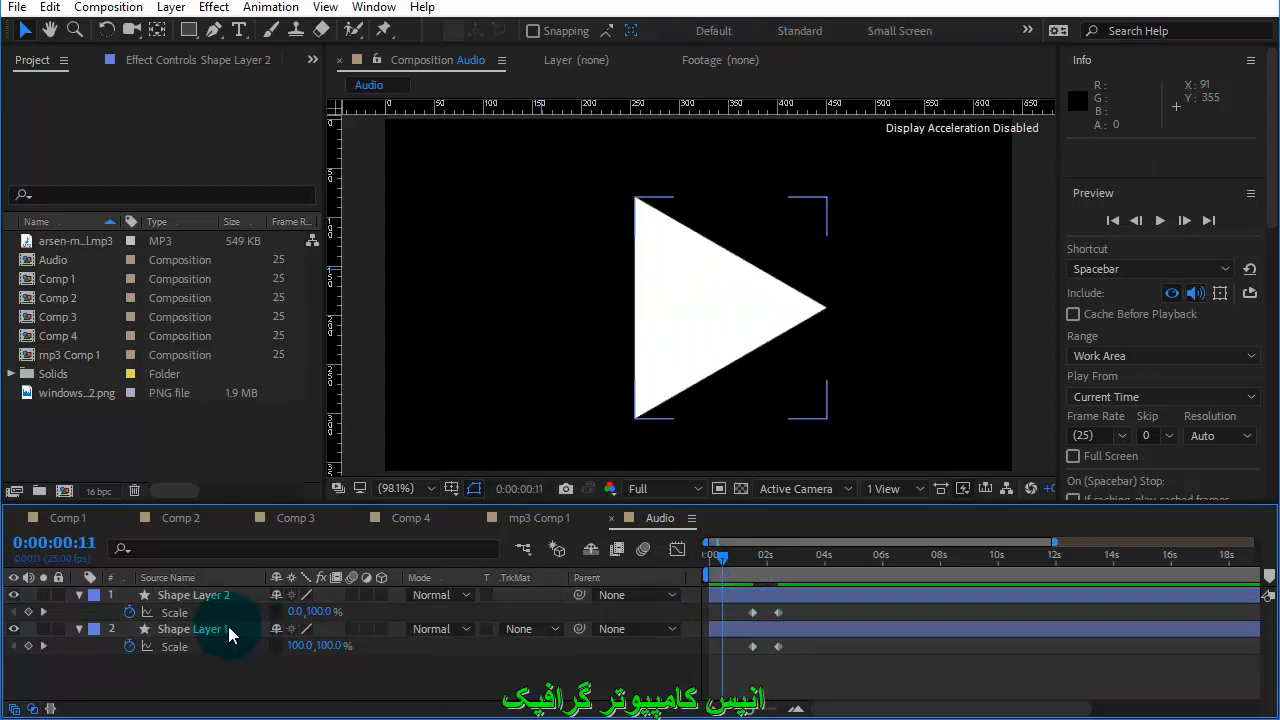
left_click_drag(256, 682, 178, 560)
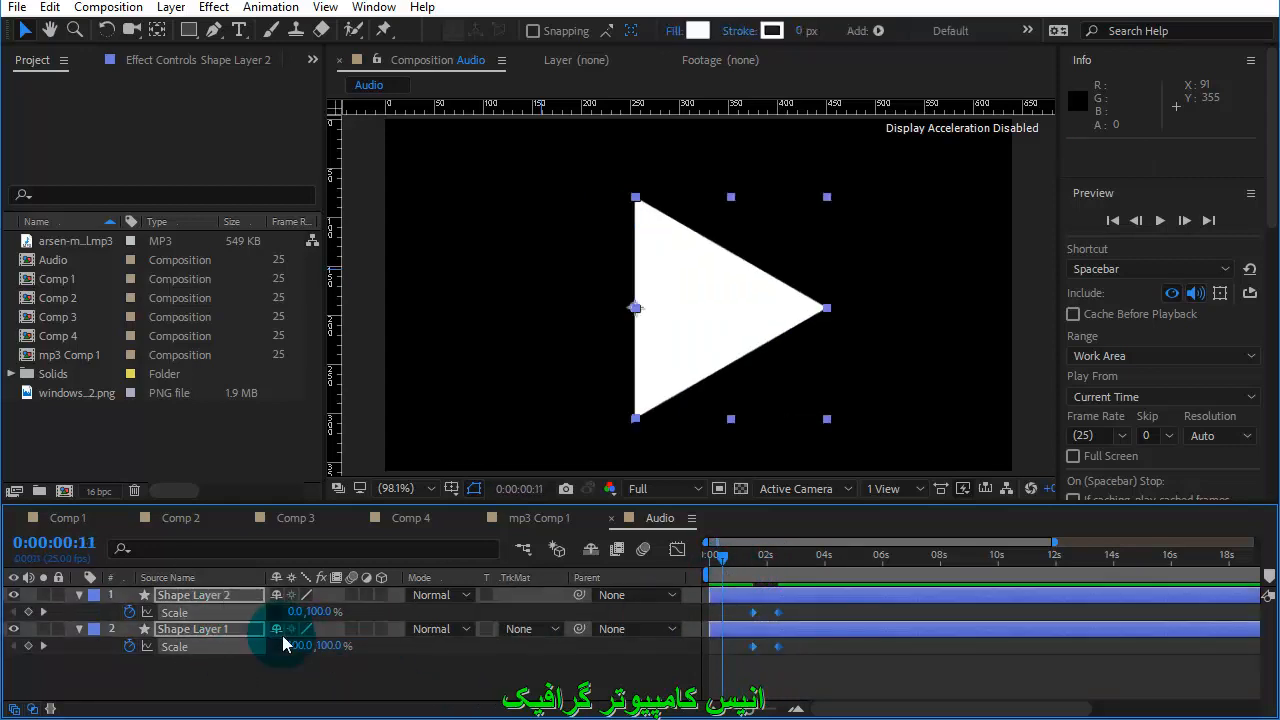
key("ctrl+d")
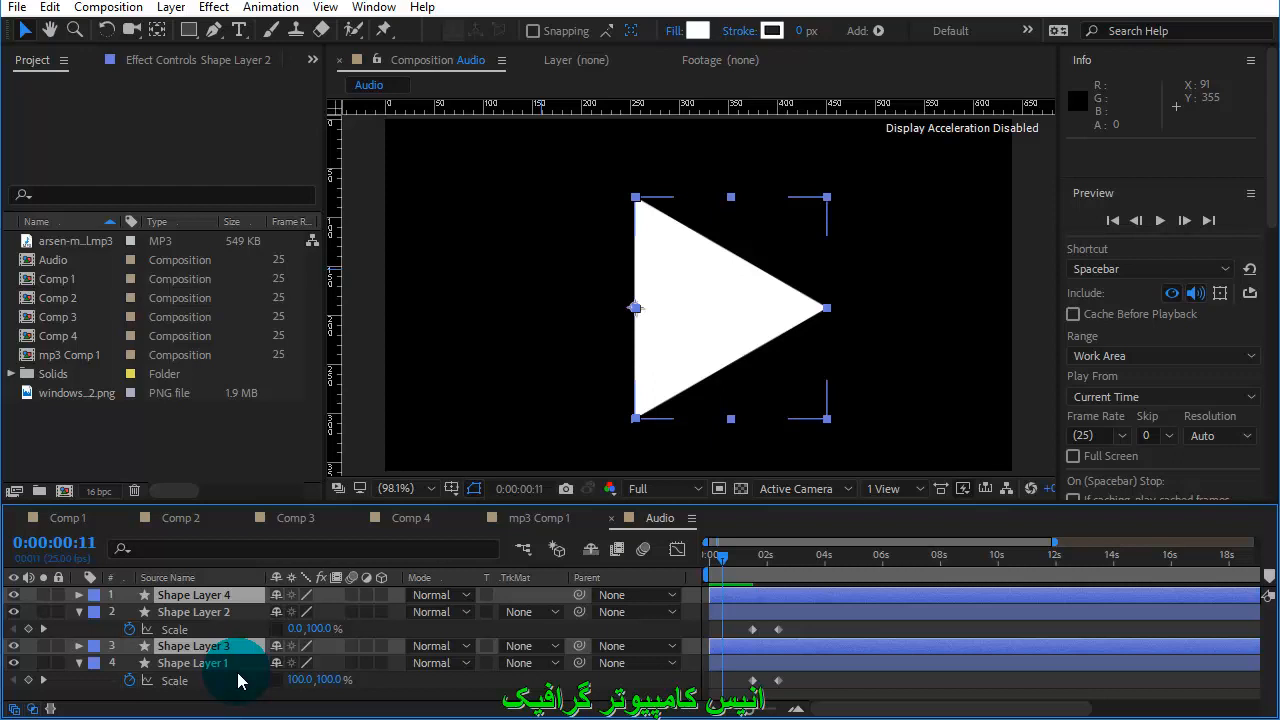
key("p")
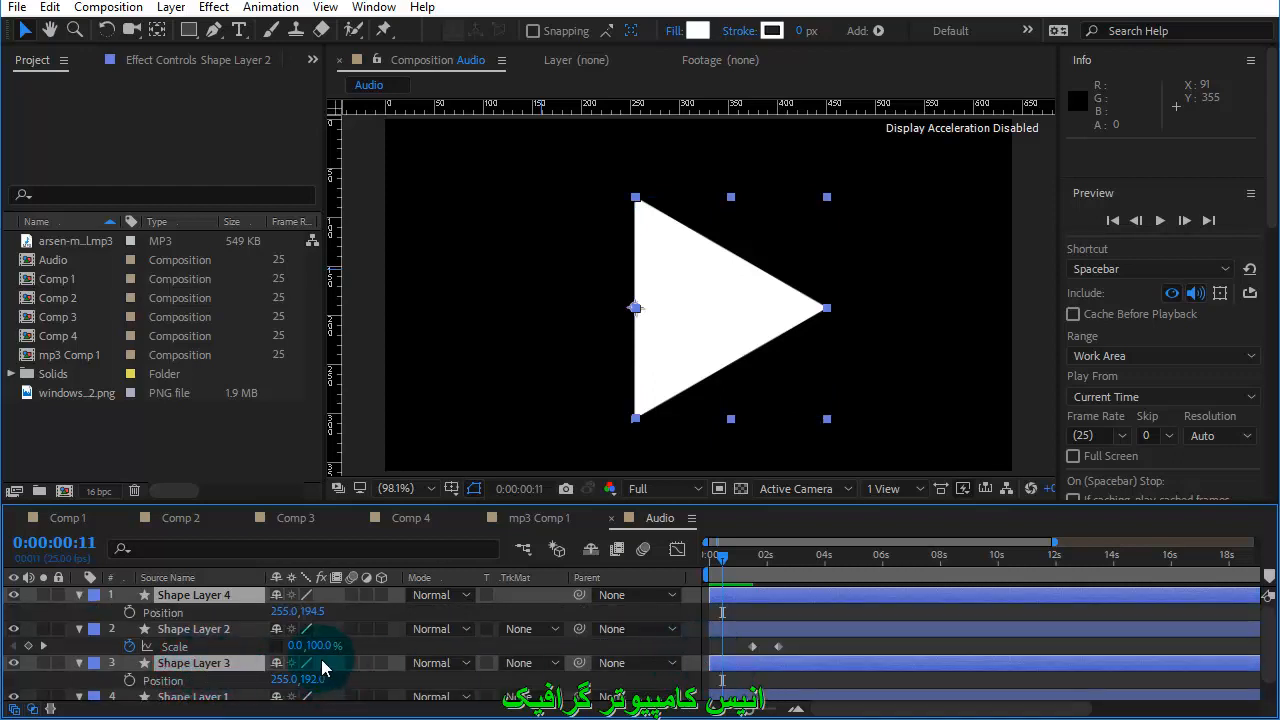
left_click_drag(478, 503, 497, 424)
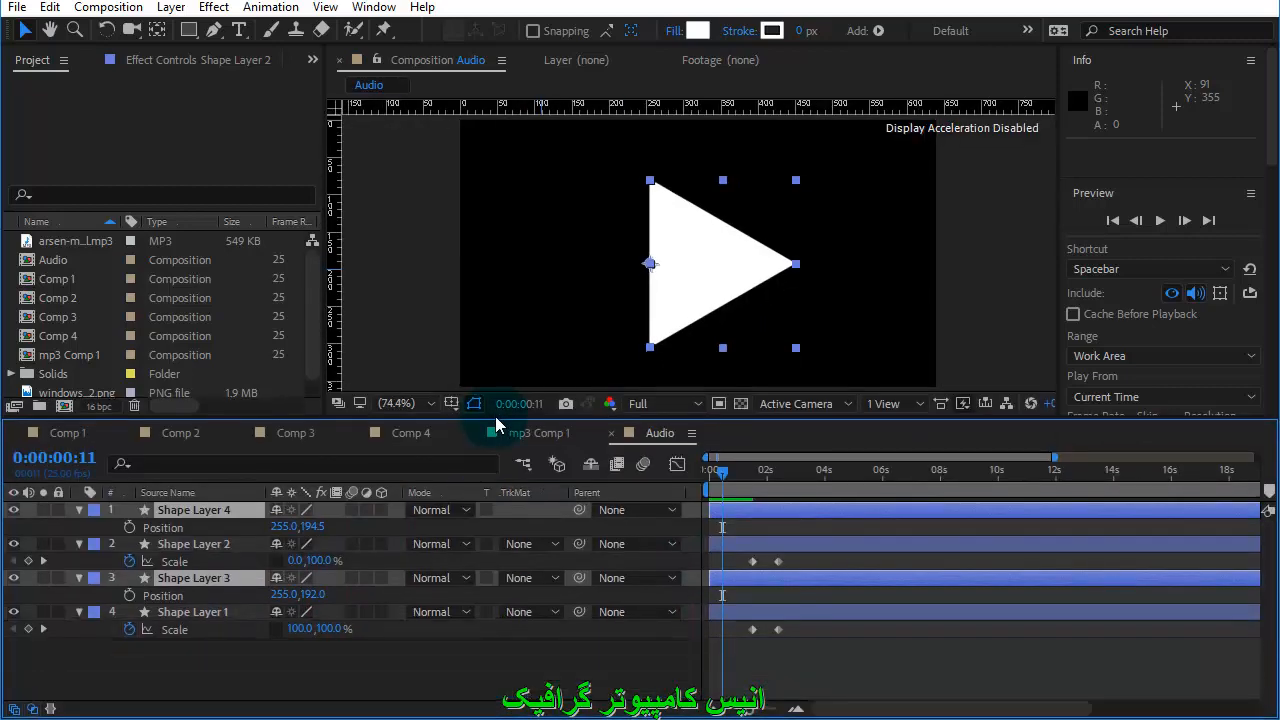
Step: Reveal both Scale and Position for all four shape layers and go to the first Scale keyframes at 0:00:01:12
left_click_drag(351, 660, 244, 504)
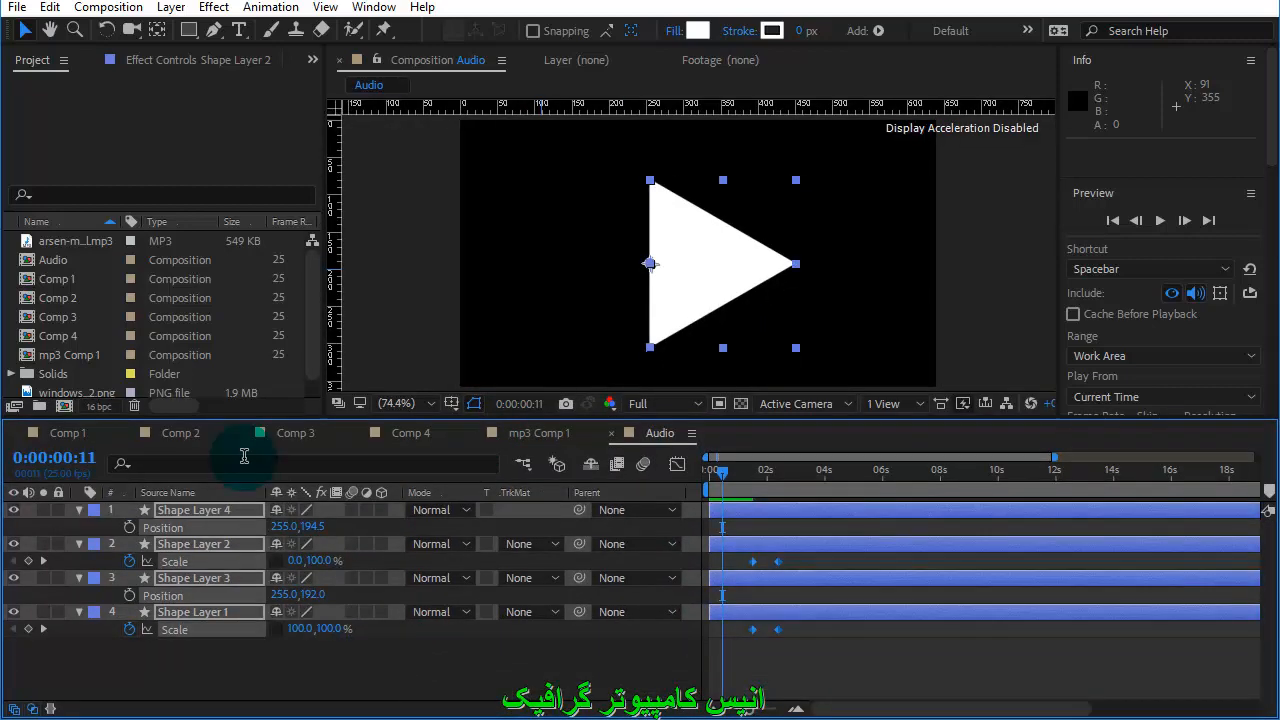
key("p")
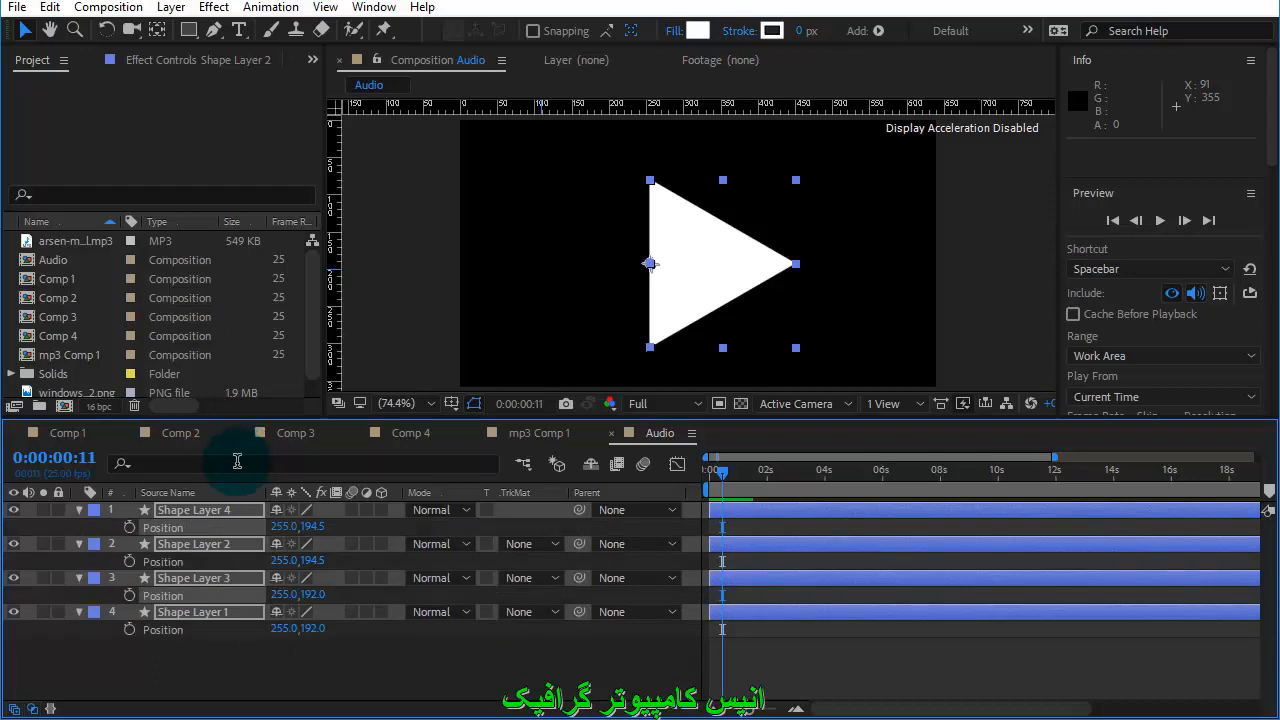
key("s")
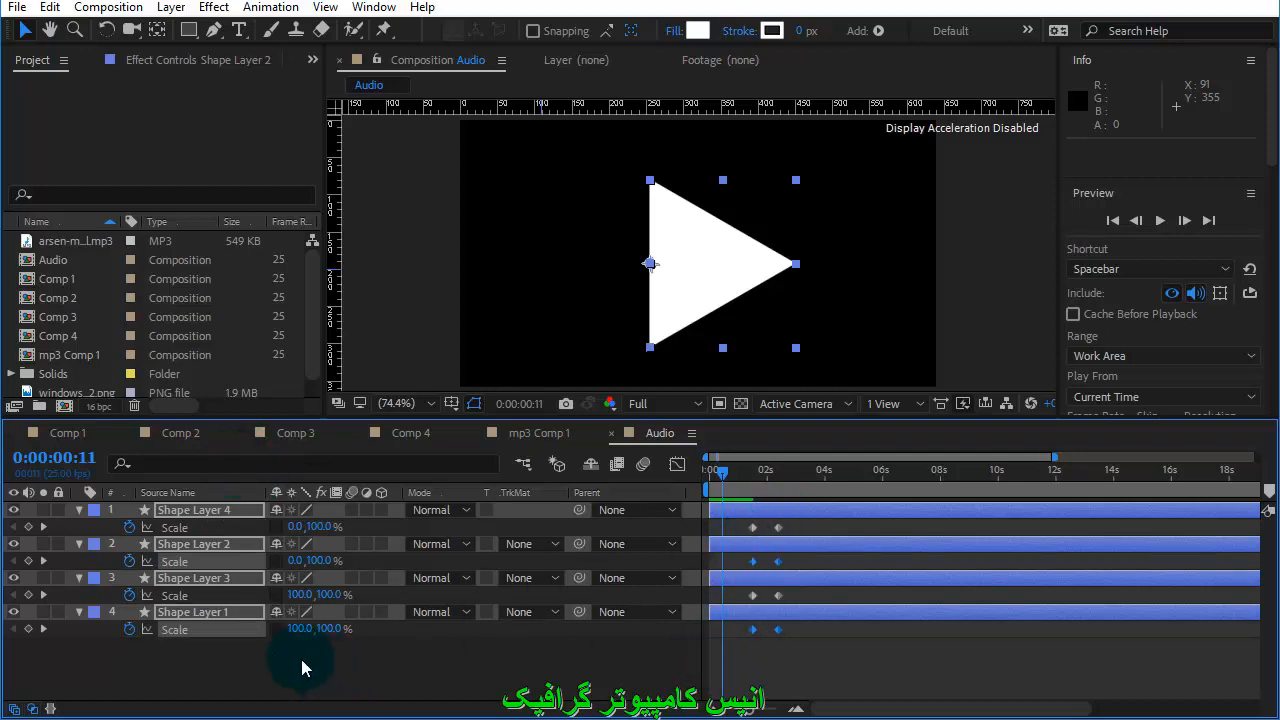
left_click(43, 595)
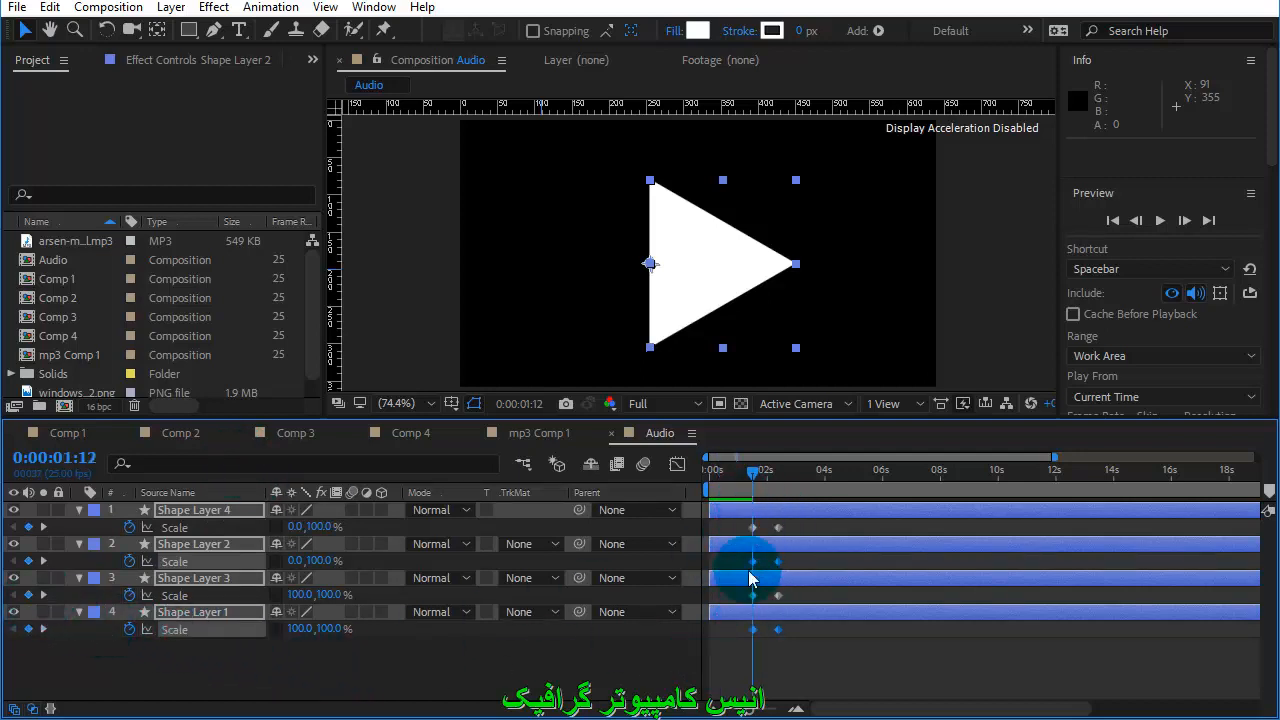
key("shift+p")
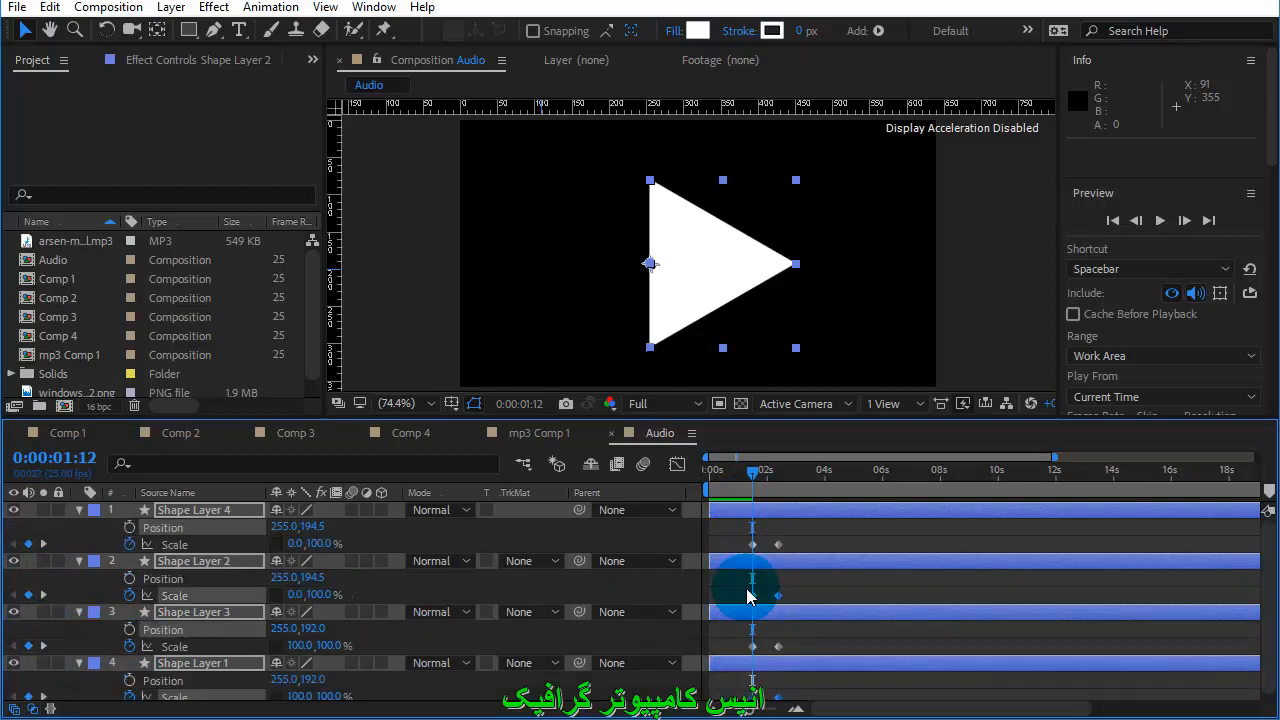
left_click(750, 595)
left_click(754, 474)
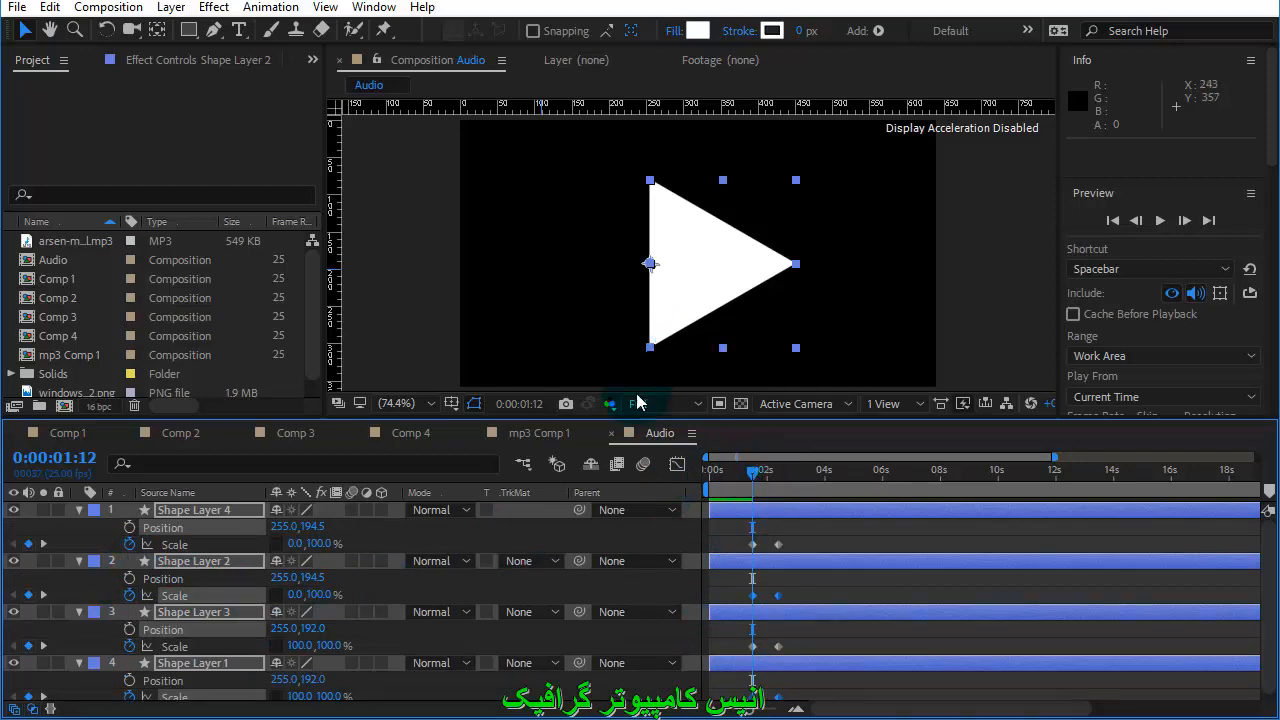
Step: Add Position keyframes to Shape Layer 4 and Shape Layer 3 at 0:00:01:12 and 0:00:02:10
left_click(129, 527)
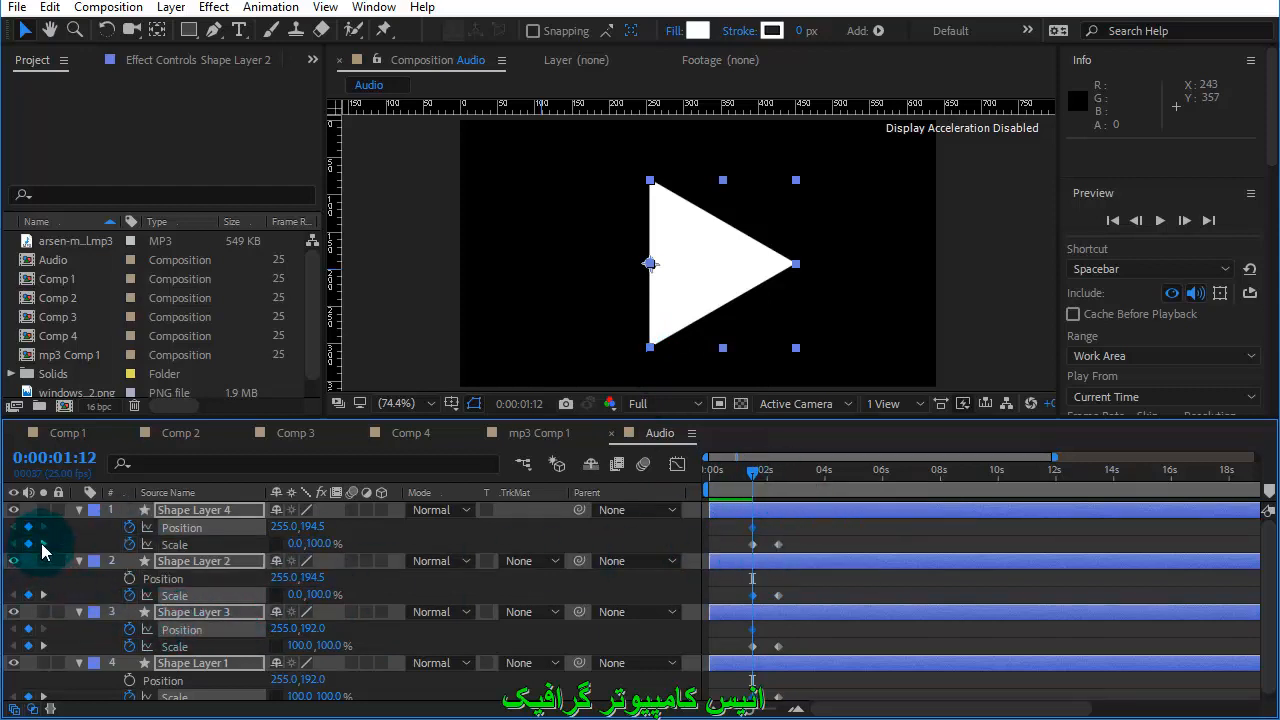
key("k")
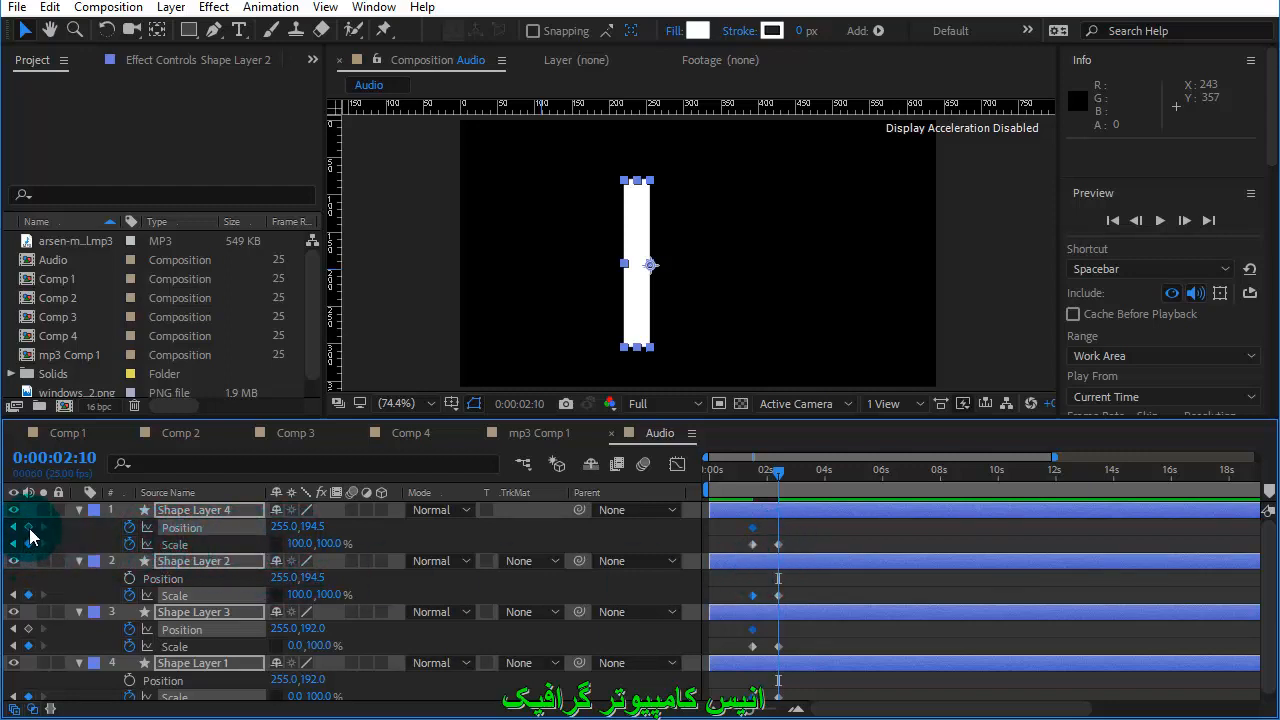
left_click(29, 529)
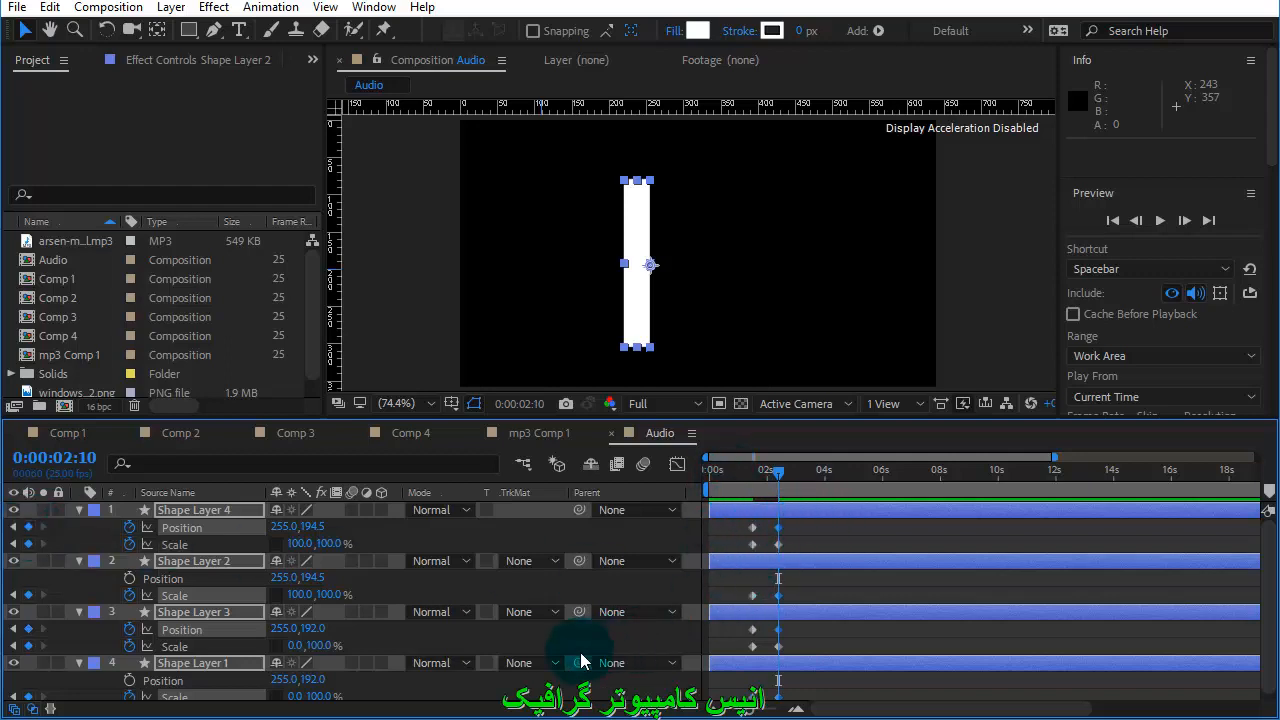
Step: At 0:00:02:10, move Shape Layer 4 and Shape Layer 3 together 80 px right, to an X Position of 335
left_click_drag(689, 422, 689, 395)
left_click(815, 487)
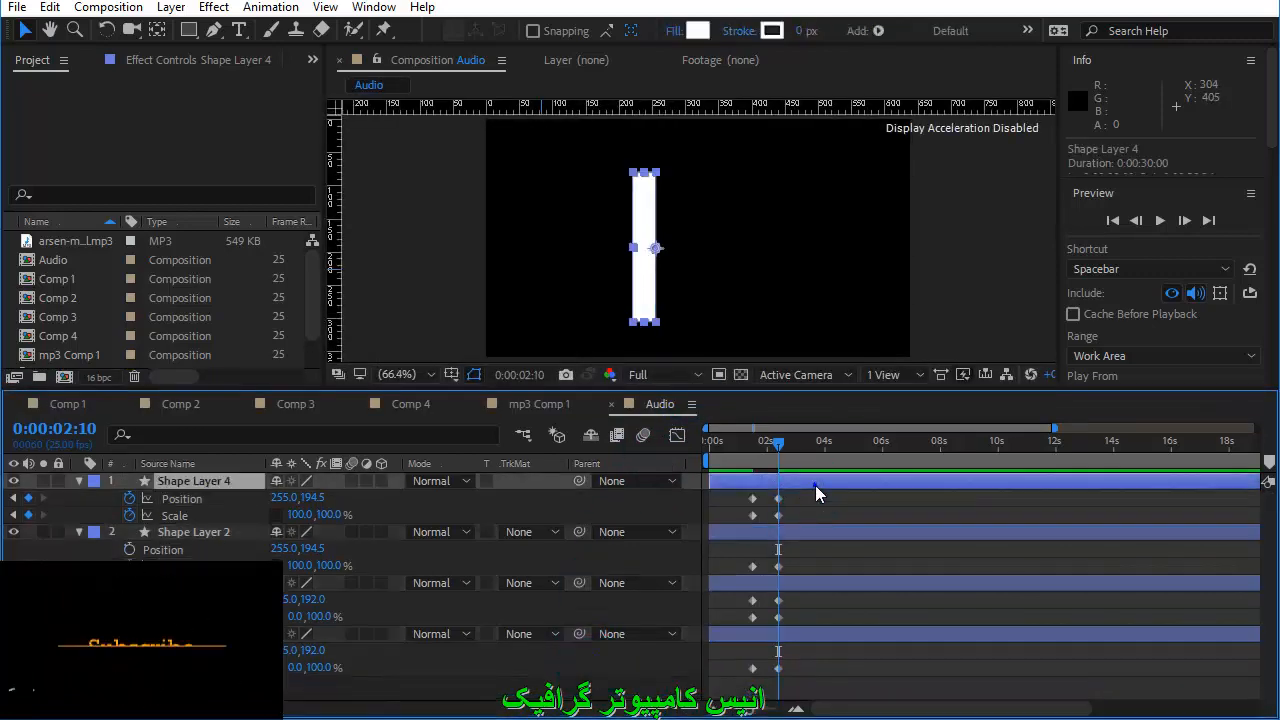
left_click(200, 583)
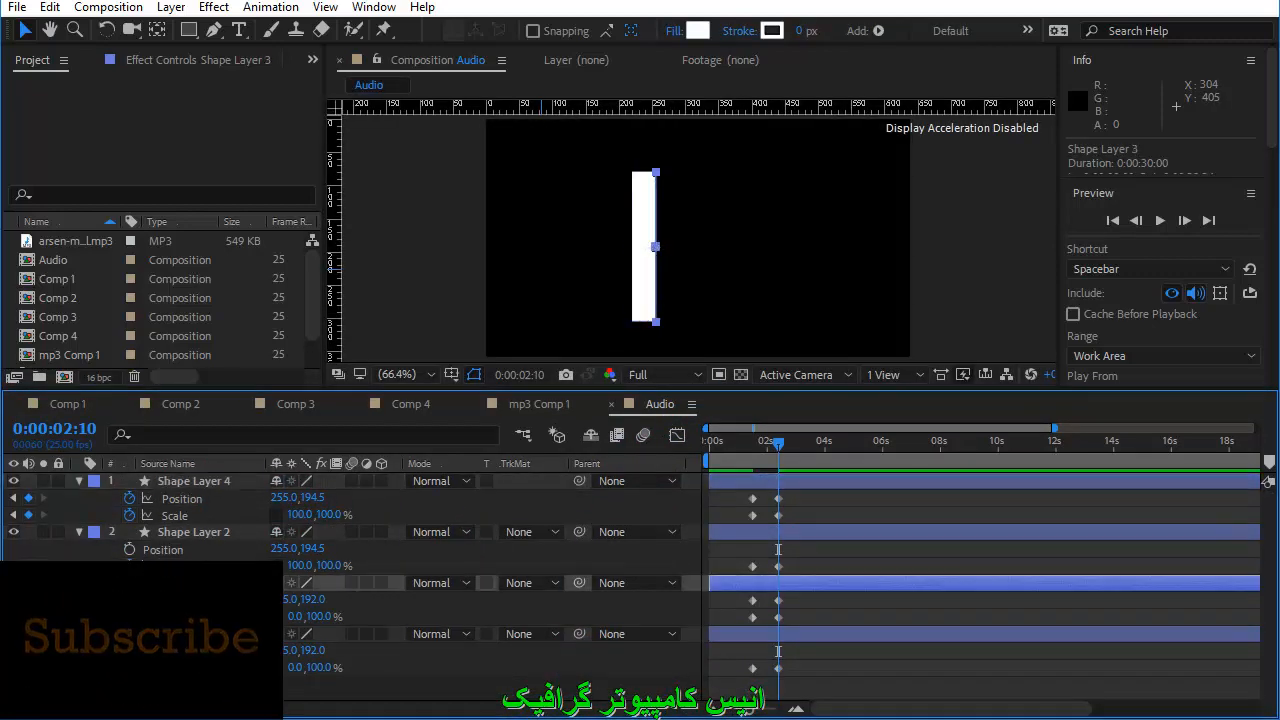
left_click(233, 486, "ctrl")
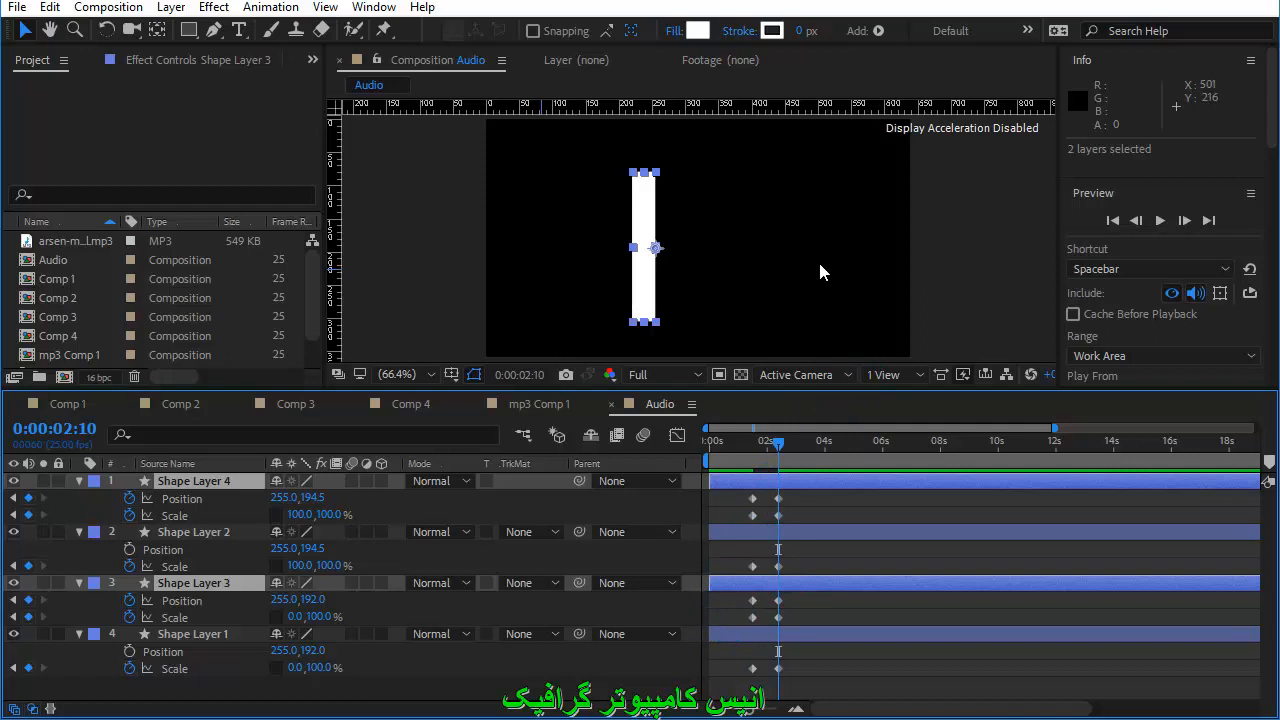
key("shift+Right")
key("shift+Right")
key("shift+Right")
key("shift+Right")
key("shift+Right")
key("shift+Right")
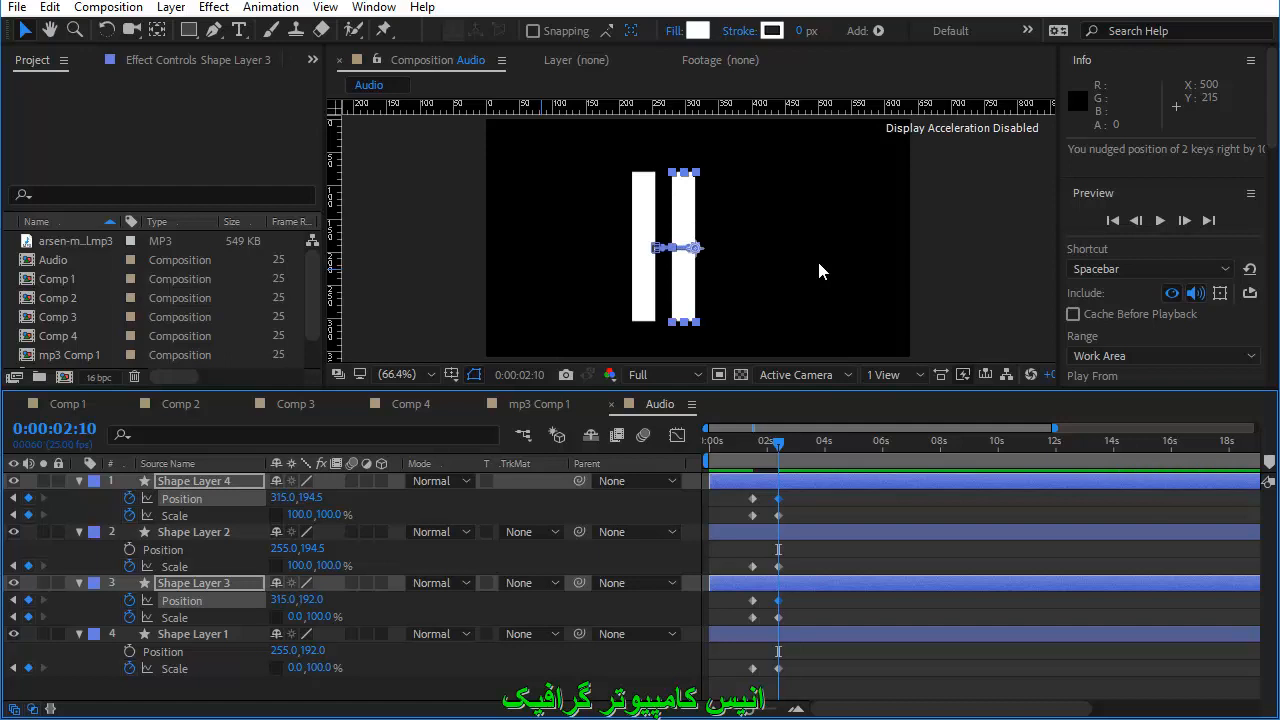
key("shift+Right")
key("shift+Right")
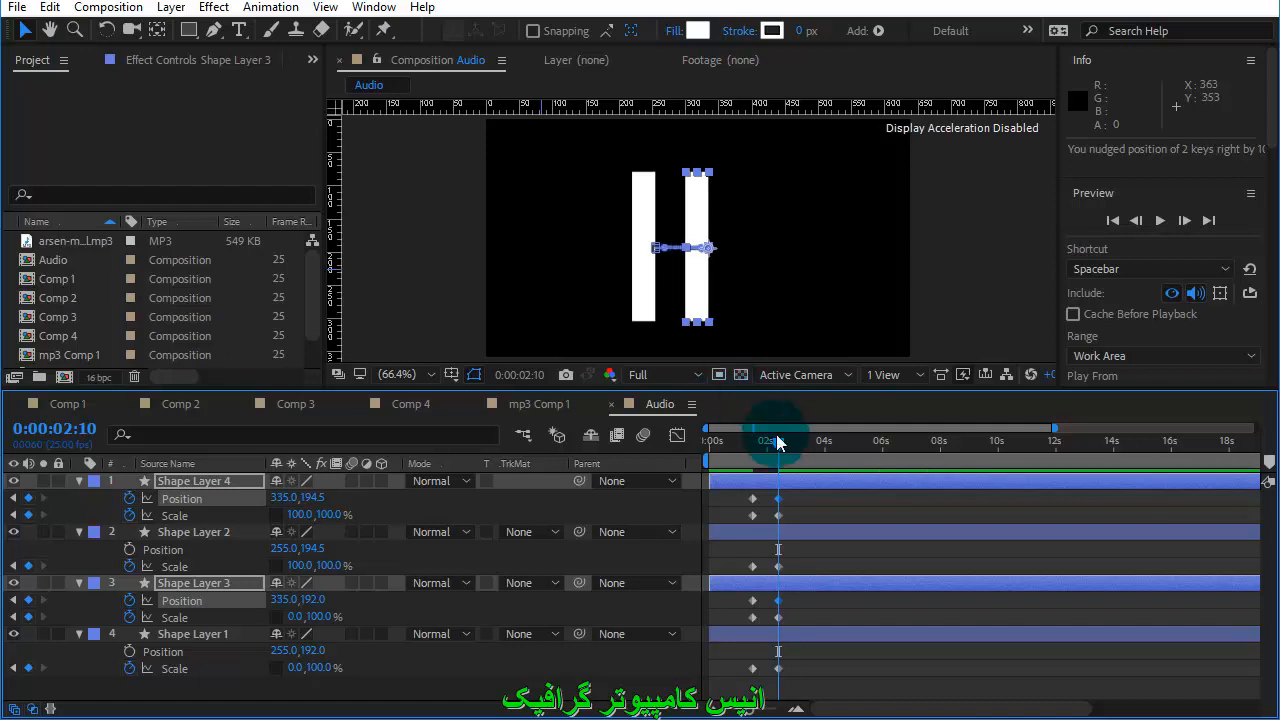
Step: Scrub the animation back to 0:00:00:00, then collapse the keyframed properties of all four shape layers and deselect them
mouse_move(776, 439)
left_mouse_down()
mouse_move(685, 445)
mouse_move(788, 459)
left_mouse_up()
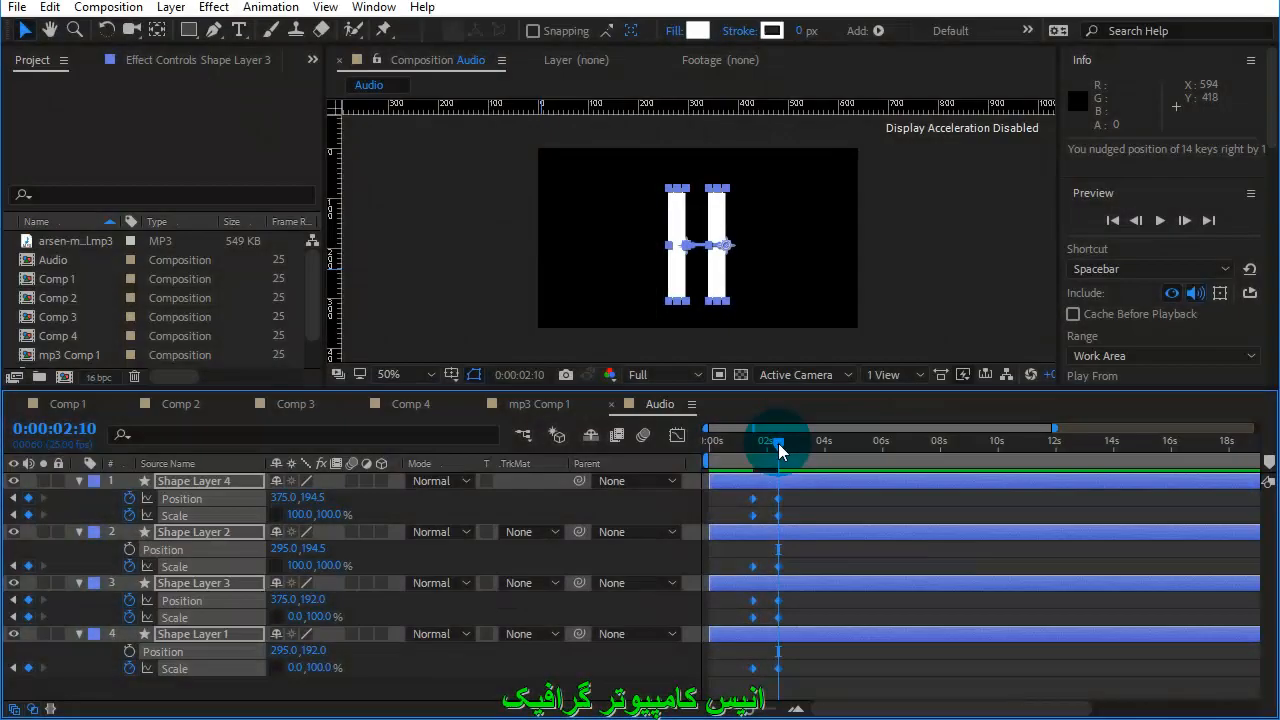
left_click_drag(780, 452, 706, 452)
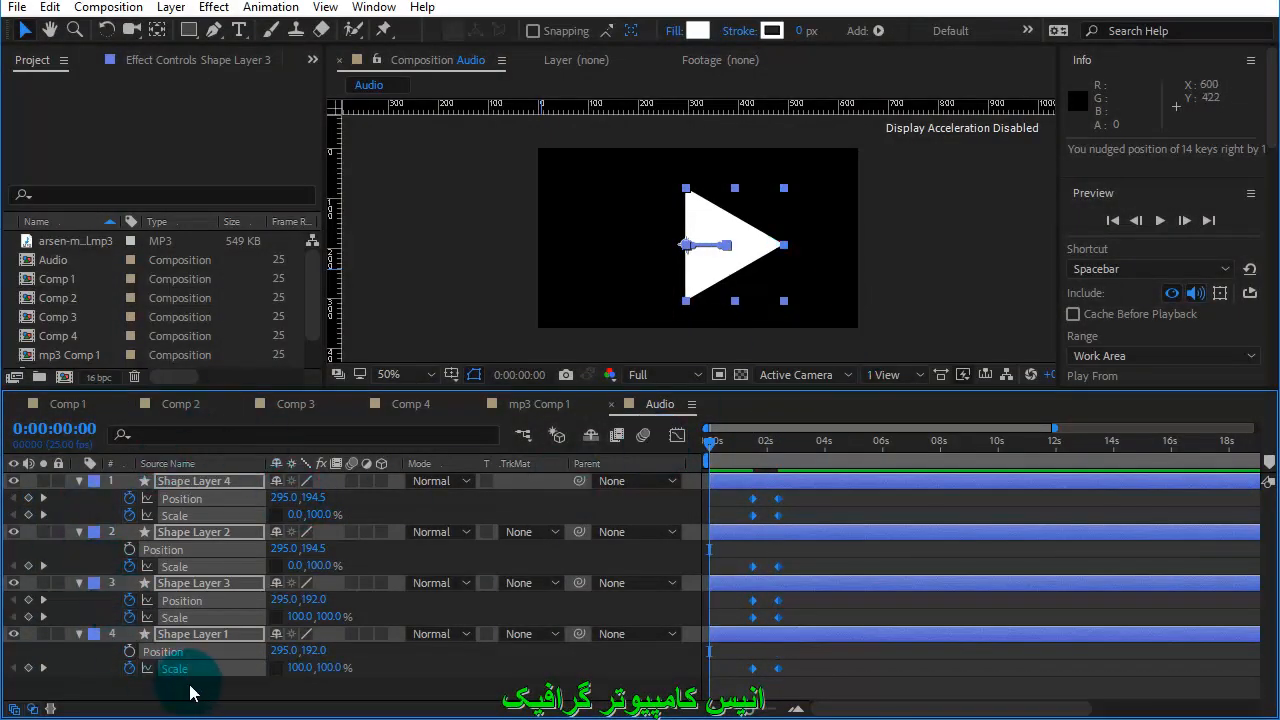
left_click_drag(190, 686, 145, 462)
key("u")
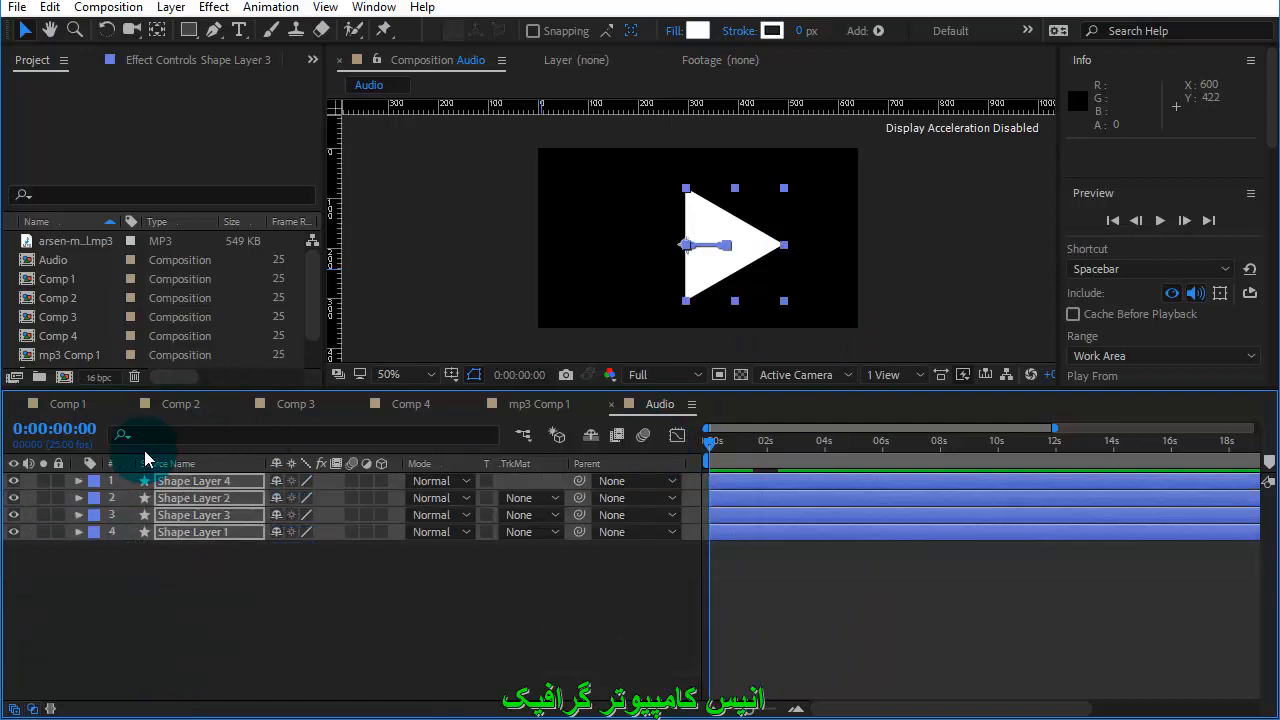
left_click(257, 605)
Step: Add the instrumental MP3 file to the Audio composition beneath the four shape layers
left_click(32, 64)
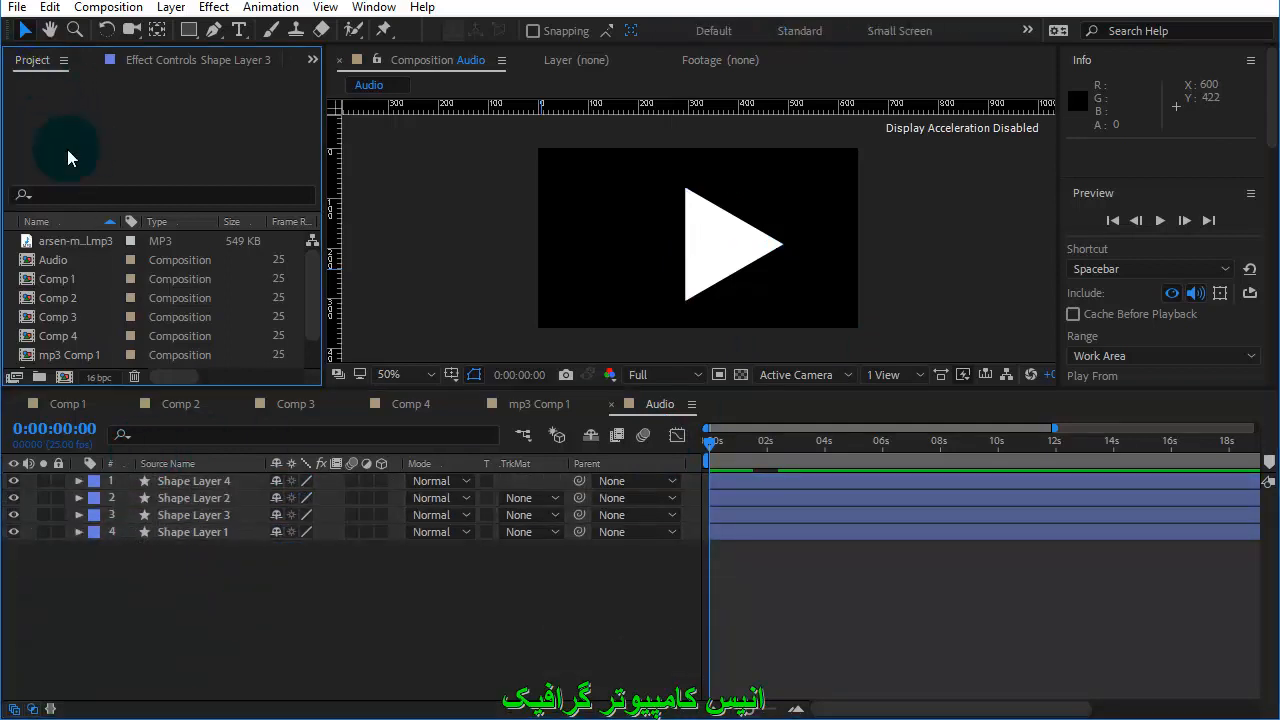
left_click_drag(63, 250, 115, 573)
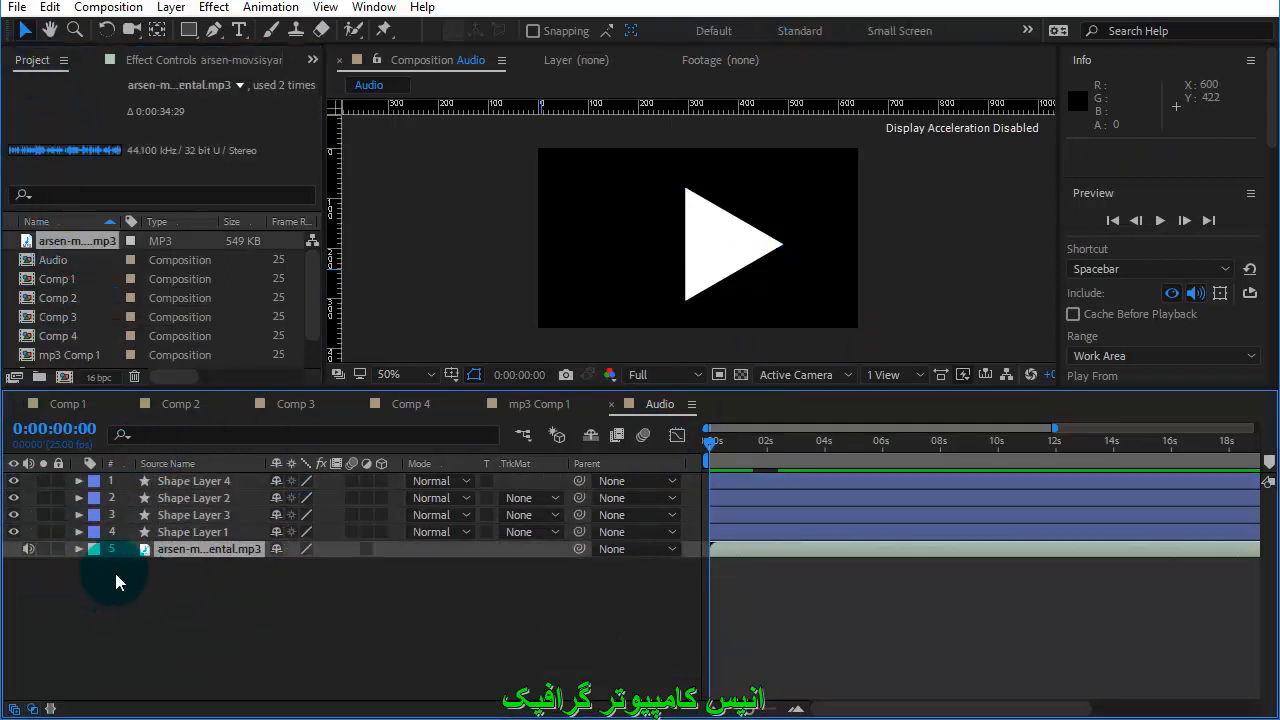
left_click(175, 587)
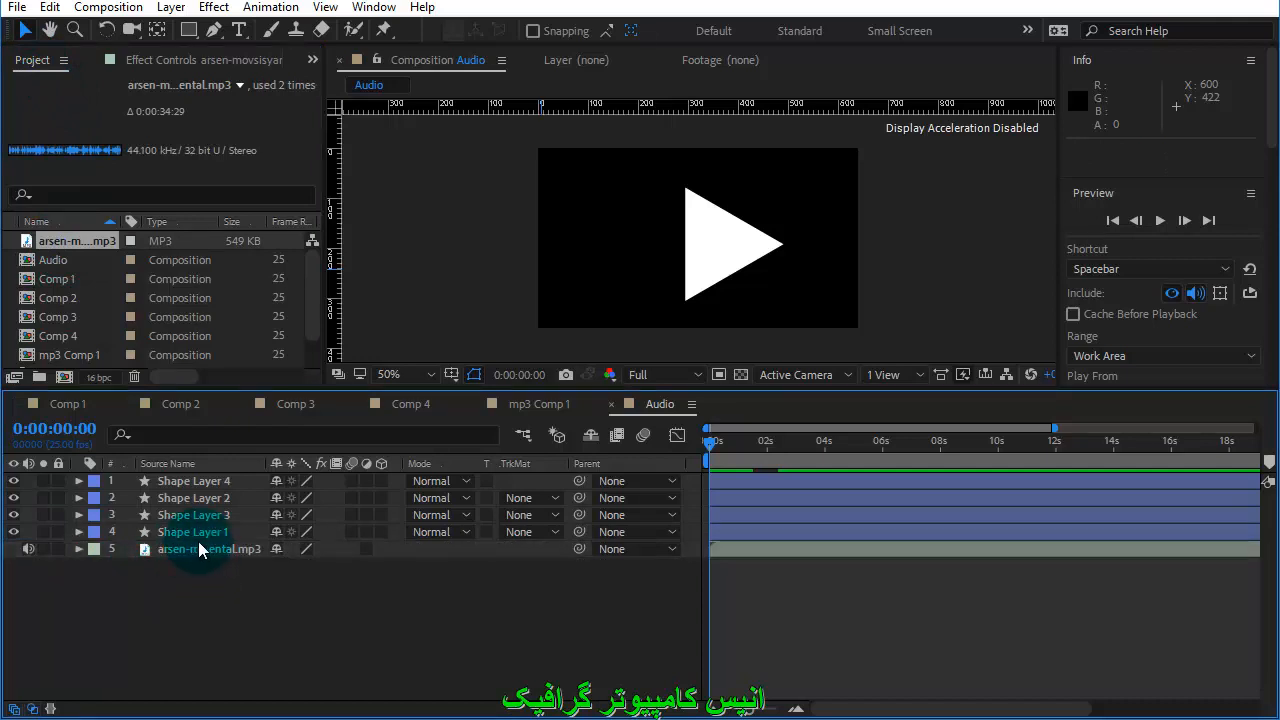
Step: Pre-compose the instrumental MP3 layer with the default name, moving all its attributes into the new composition
left_click(209, 551)
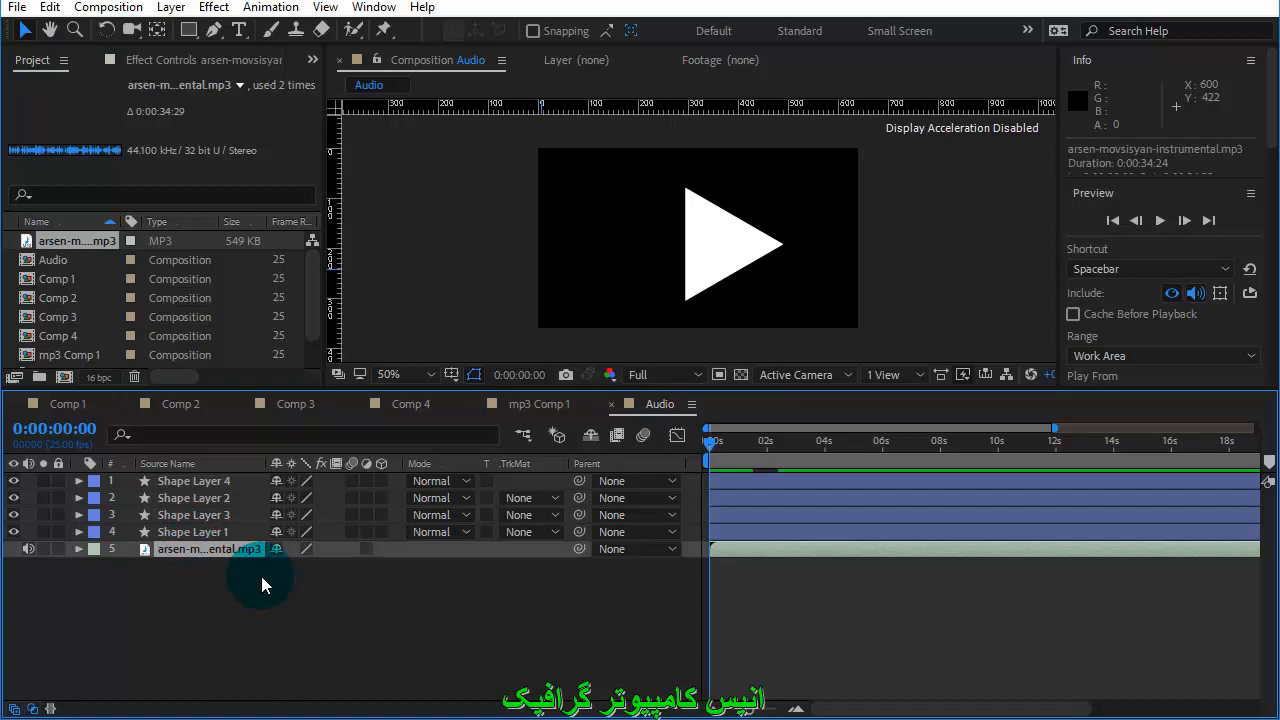
key("ctrl+shift+c")
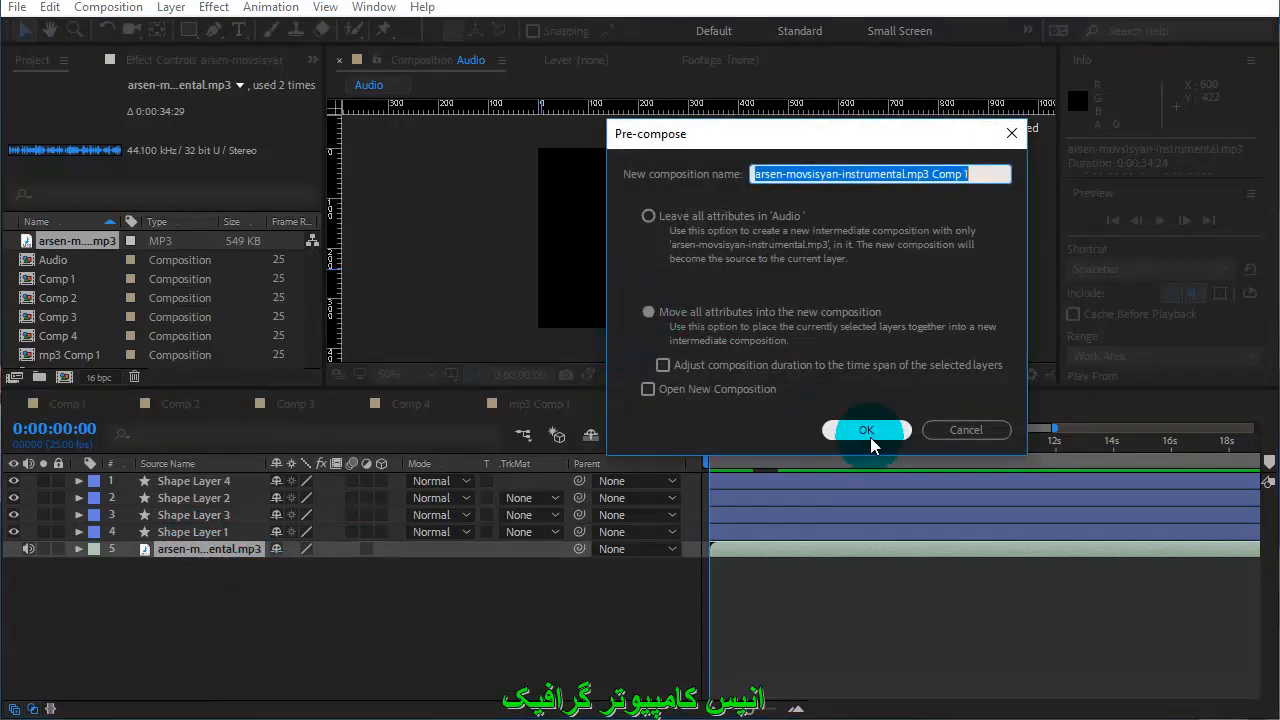
left_click(868, 432)
left_click(252, 626)
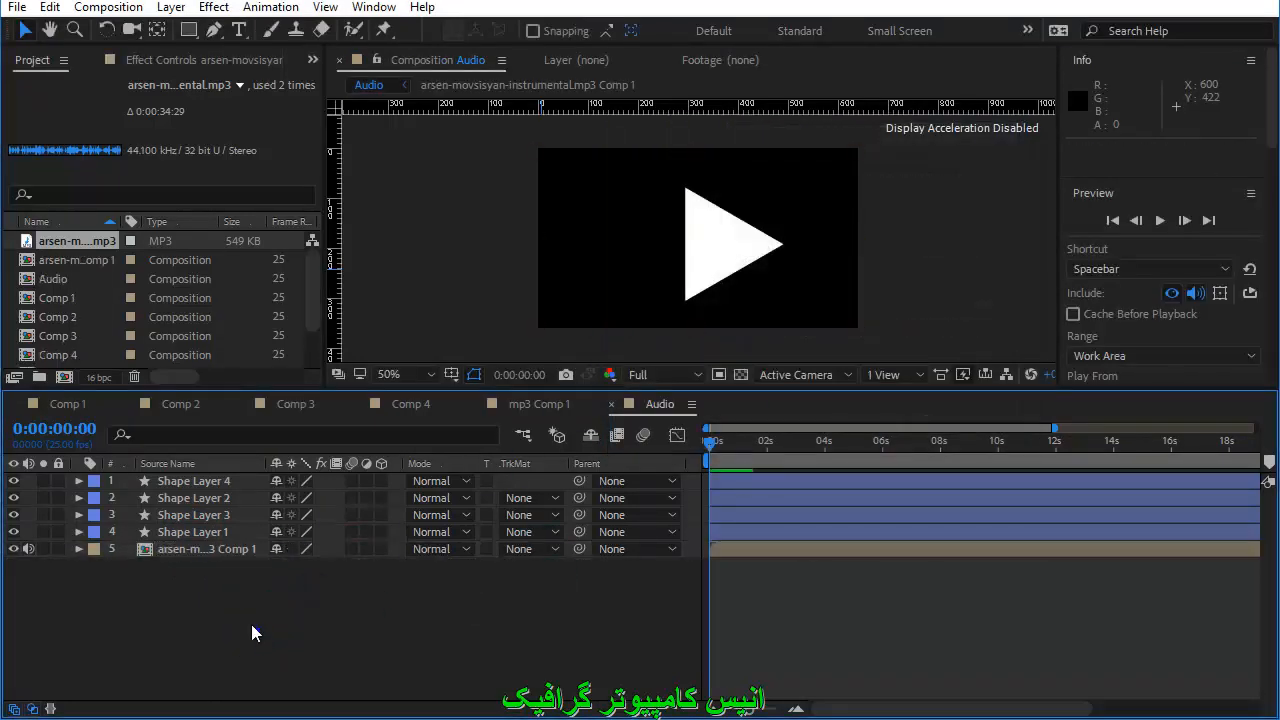
left_click(229, 549)
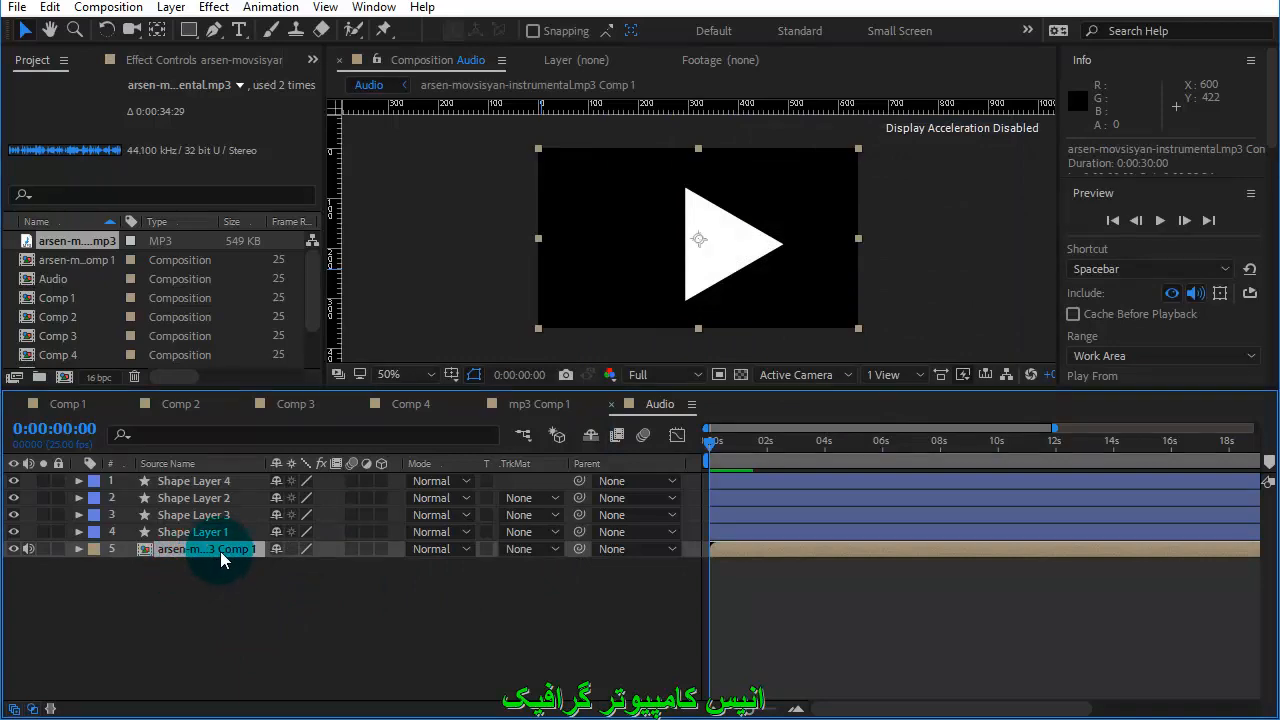
right_click(220, 551)
key("Escape")
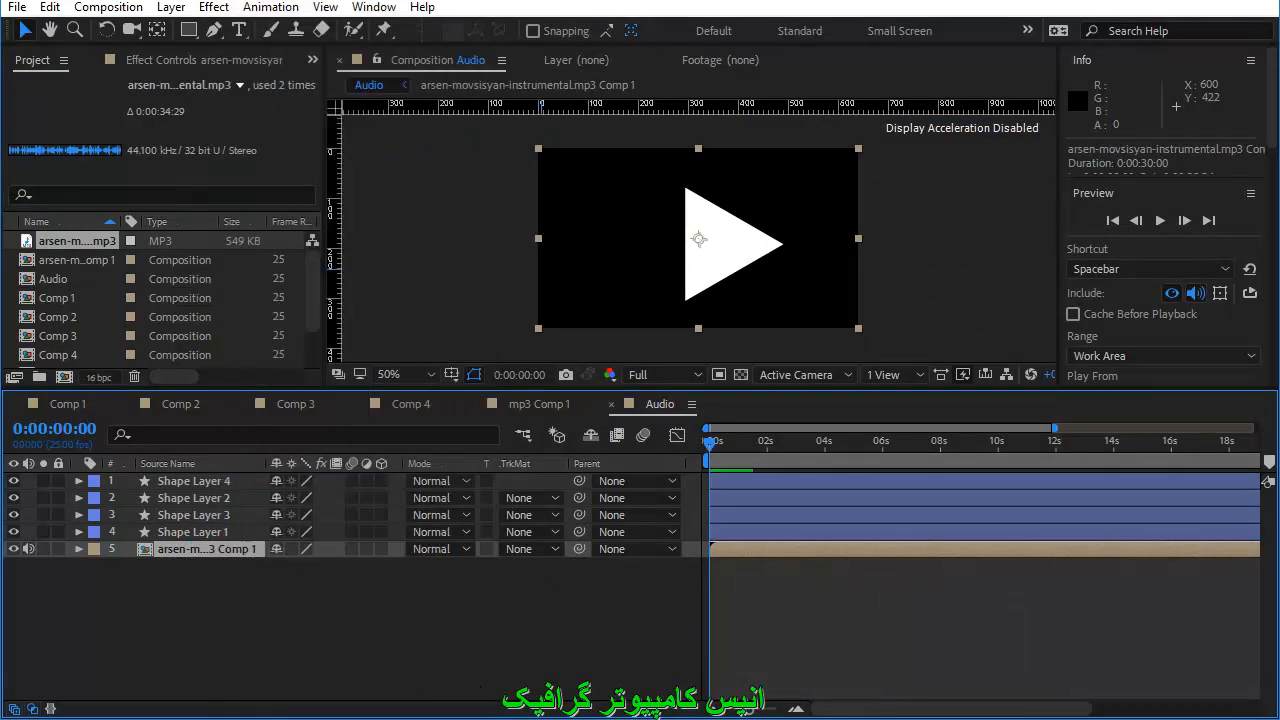
right_click(237, 549)
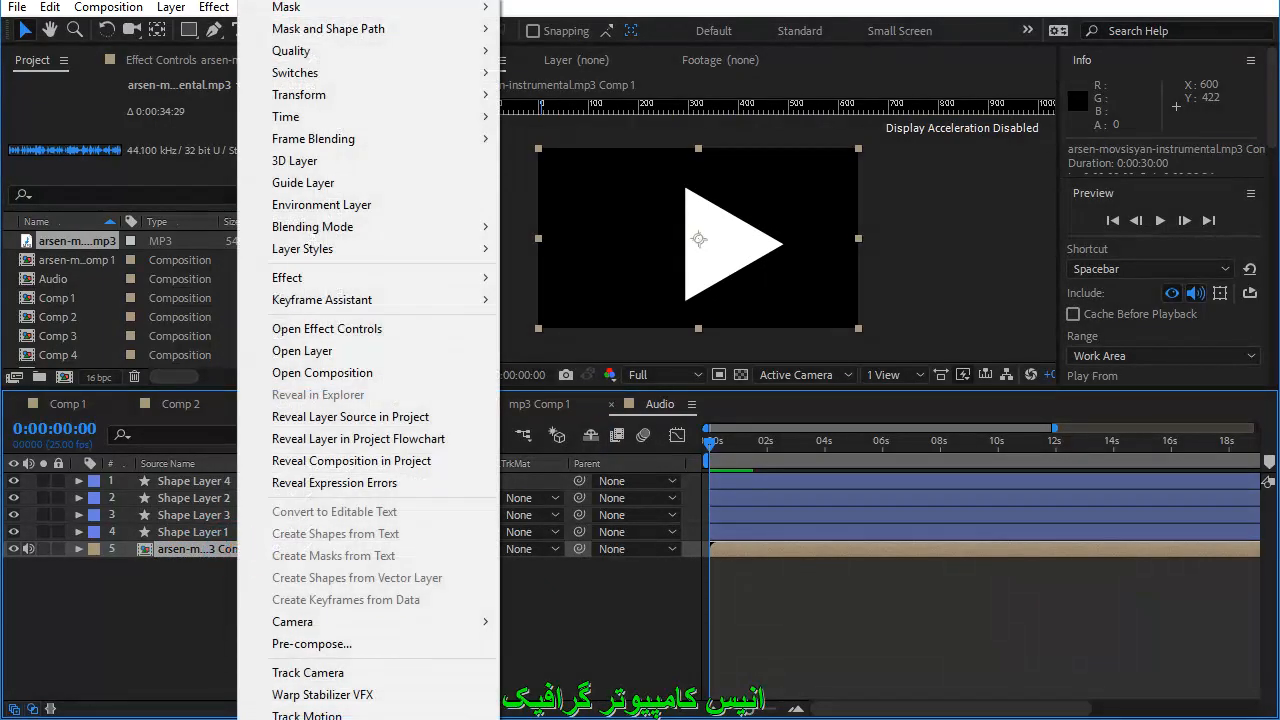
key("Escape")
key("Return")
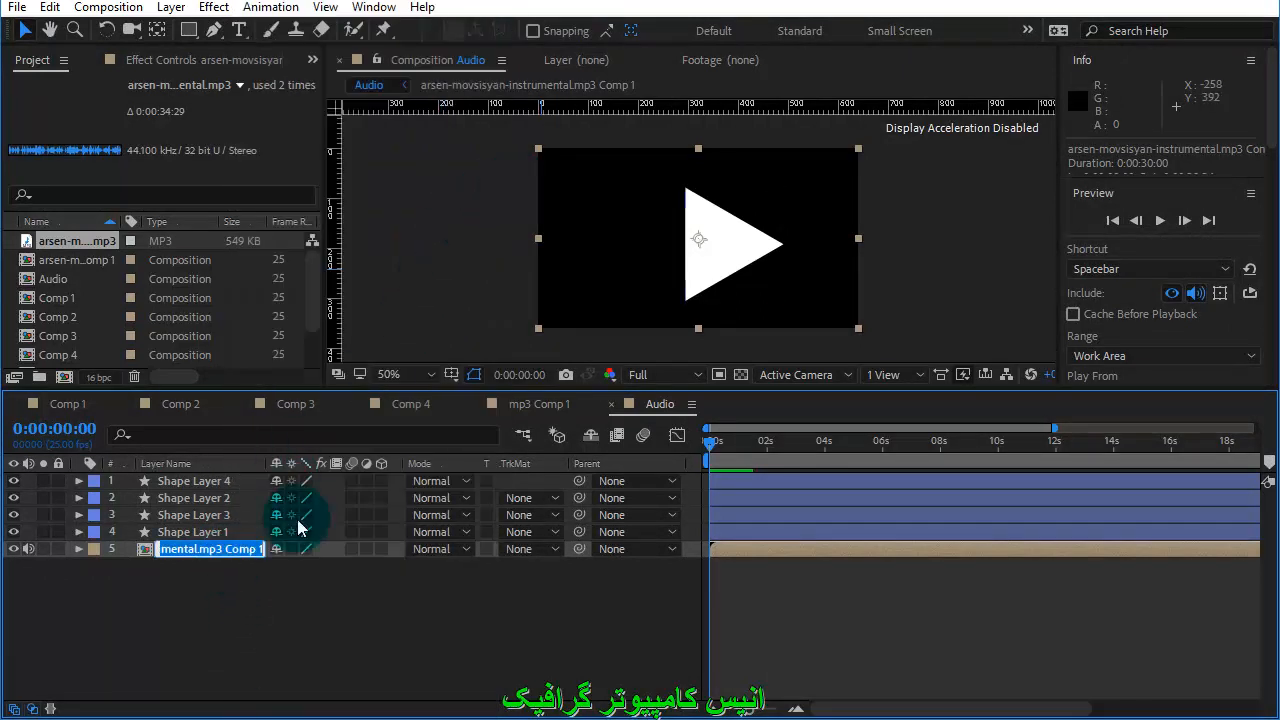
left_click(248, 619)
Step: Rename the pre-composed audio layer as mp3 Comp 1
left_click(230, 549)
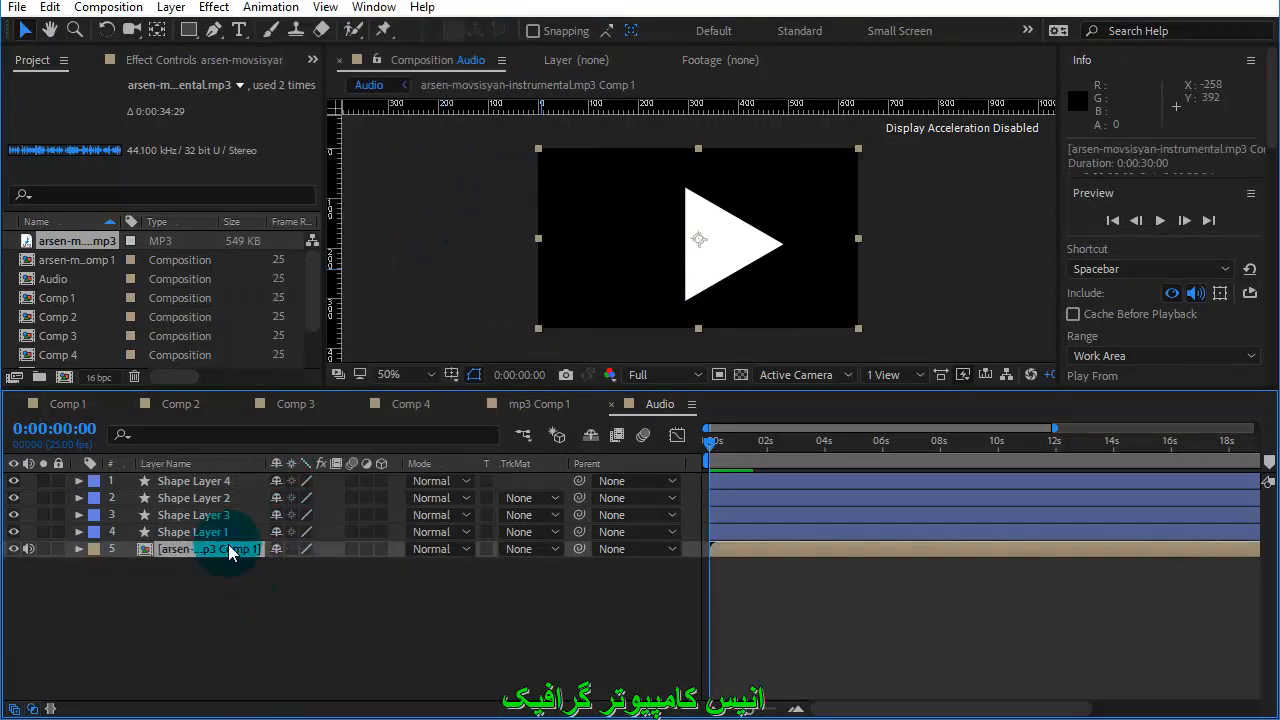
key("Return")
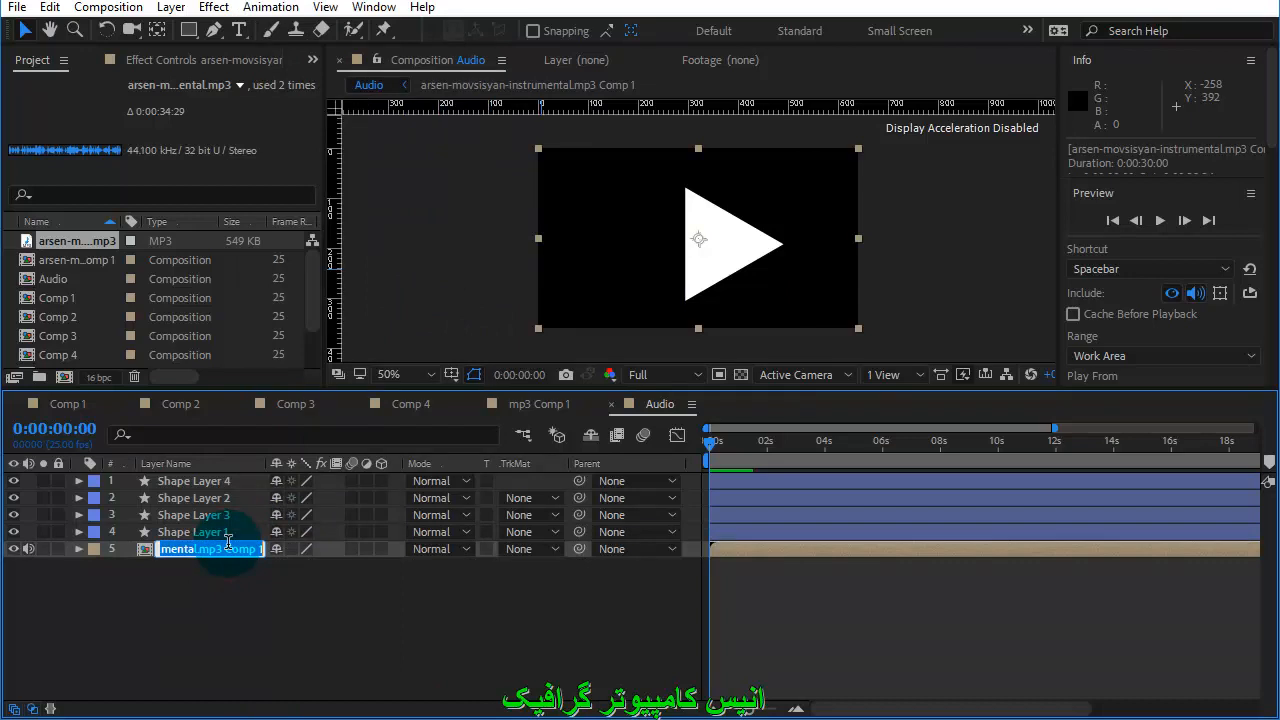
left_click_drag(201, 550, 74, 546)
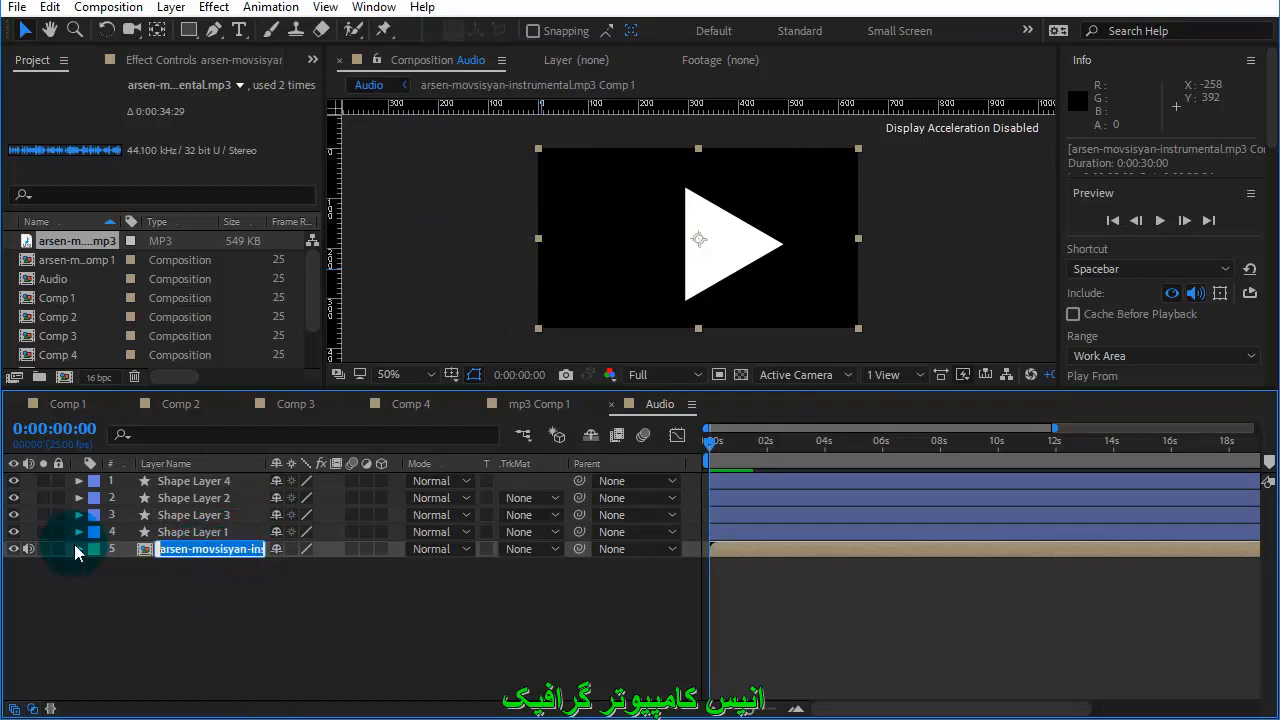
key("BackSpace")
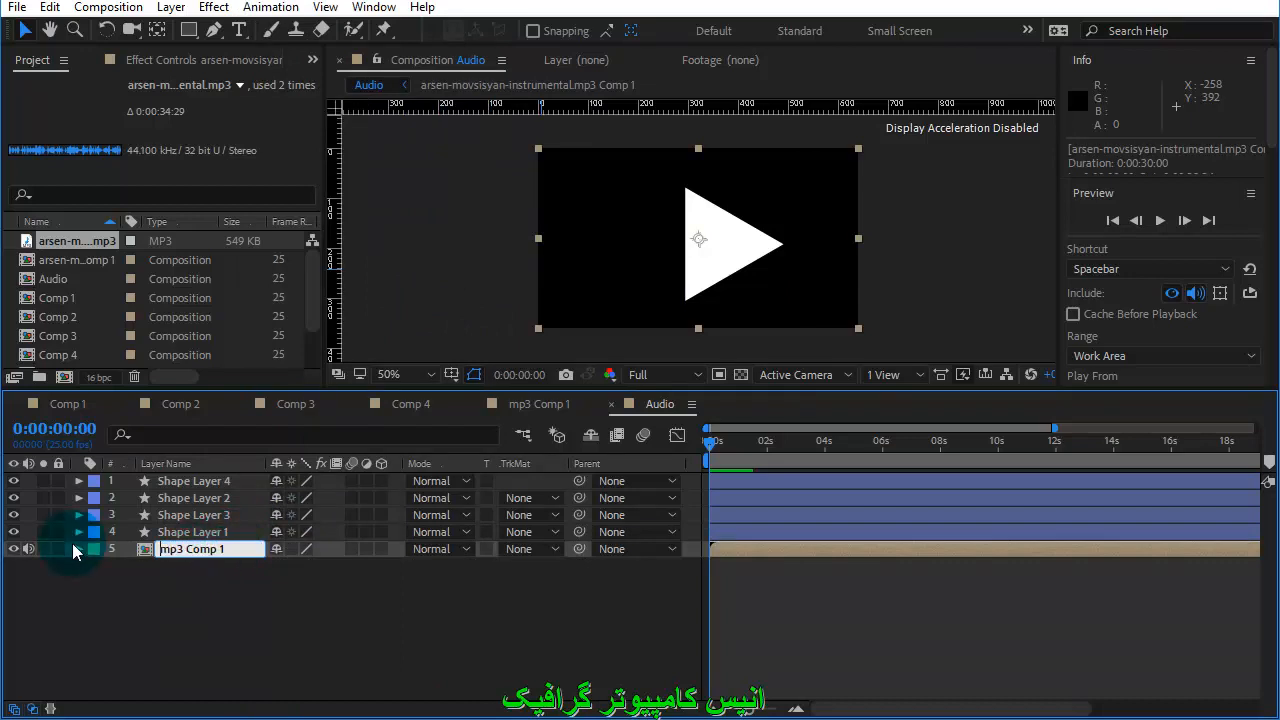
left_click(259, 604)
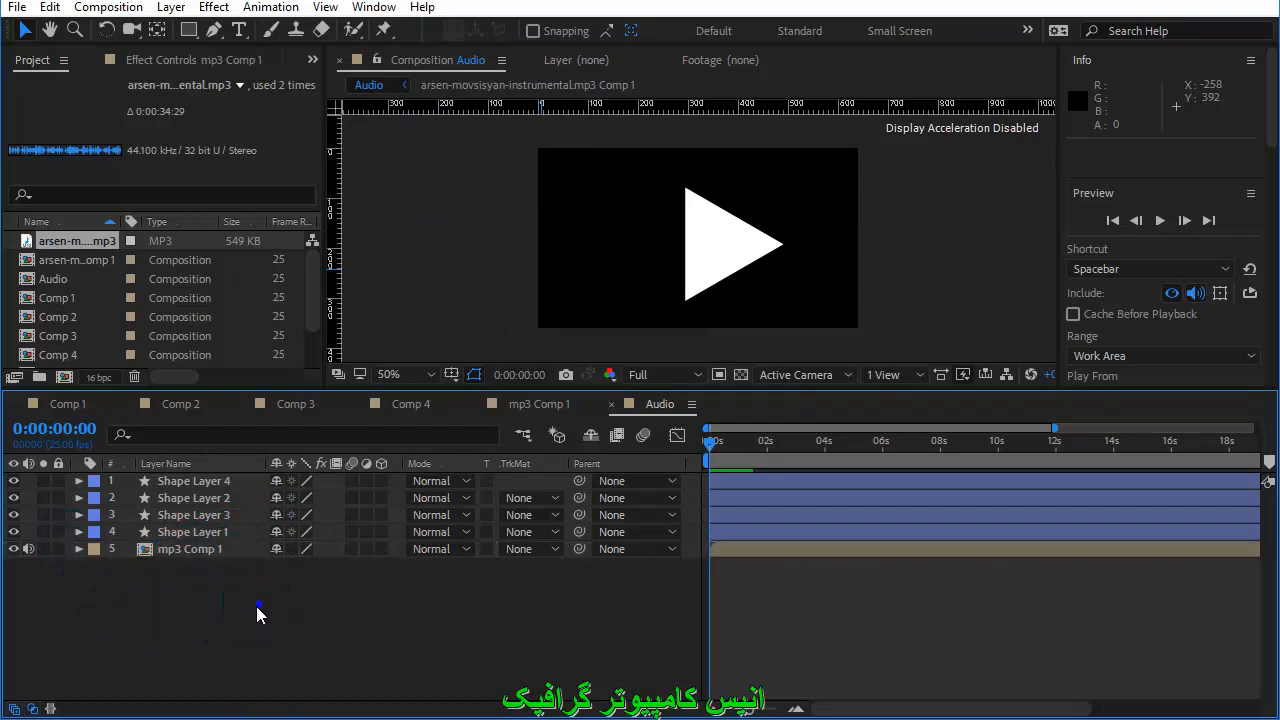
Step: Create a blue solid layer of 640 × 360 px in the Audio composition, keeping the default name Royal Blue Solid 2
left_click(217, 550)
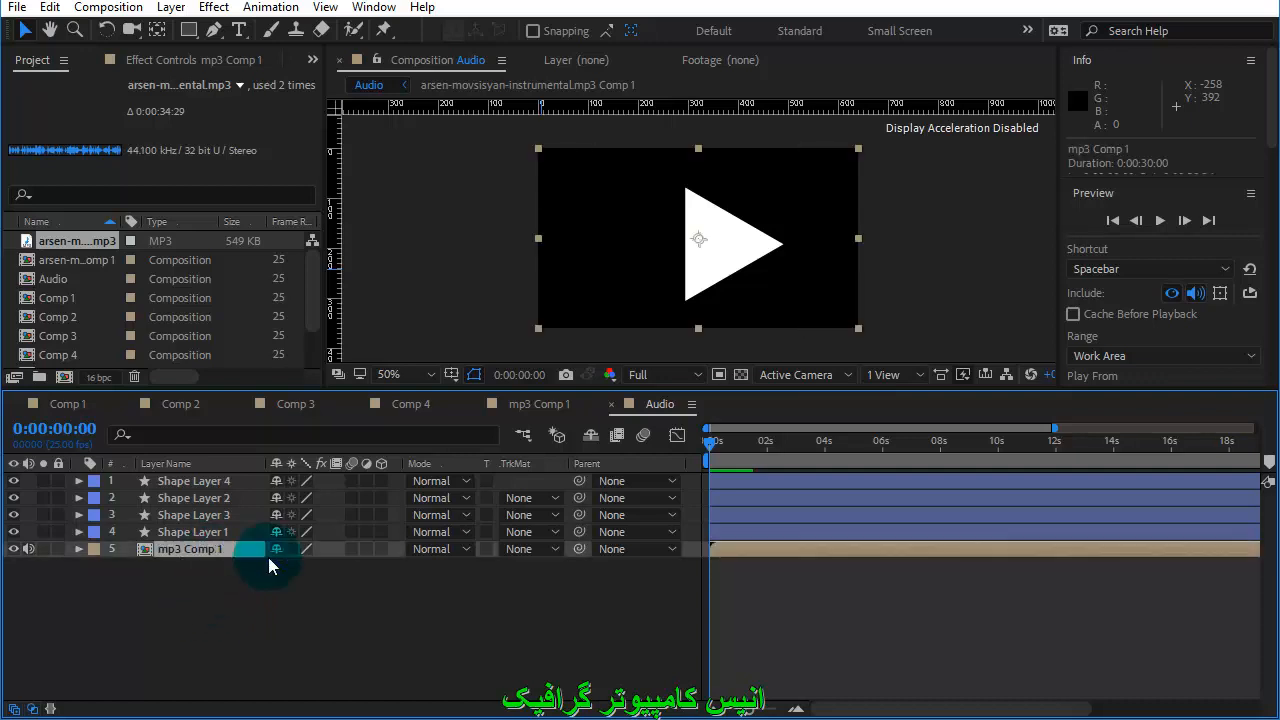
left_click(366, 638)
right_click(262, 618)
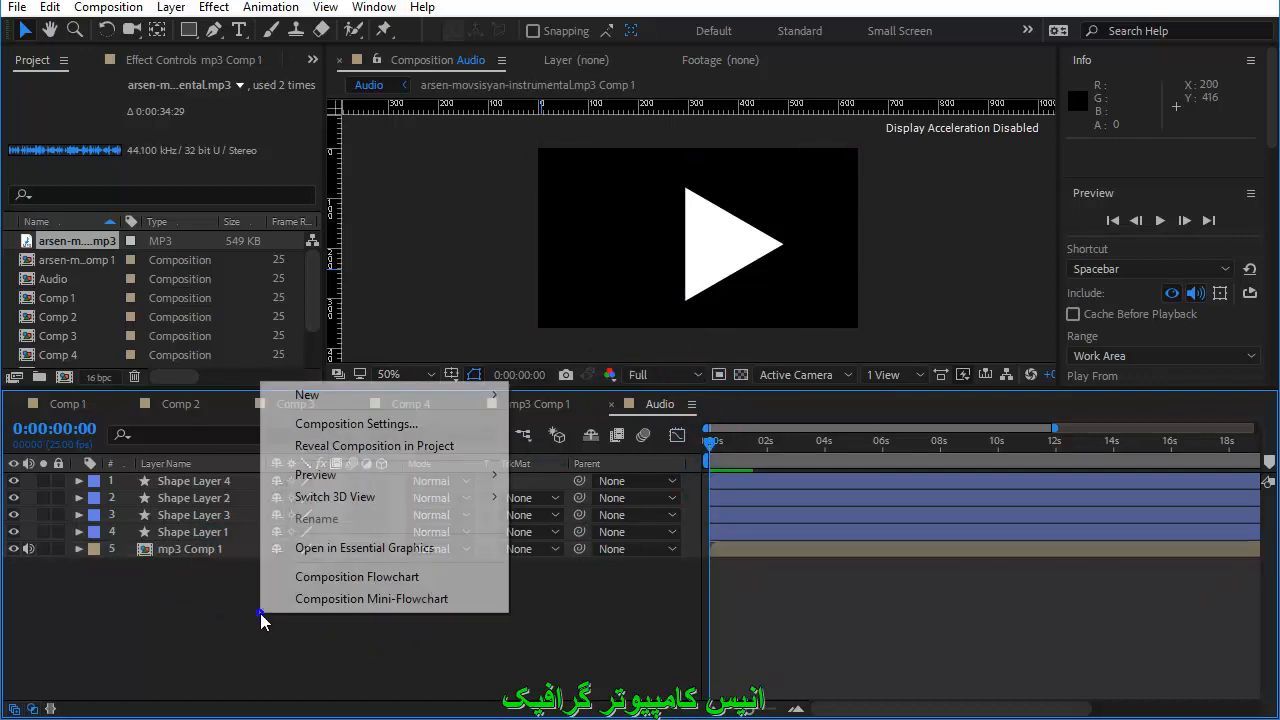
mouse_move(330, 395)
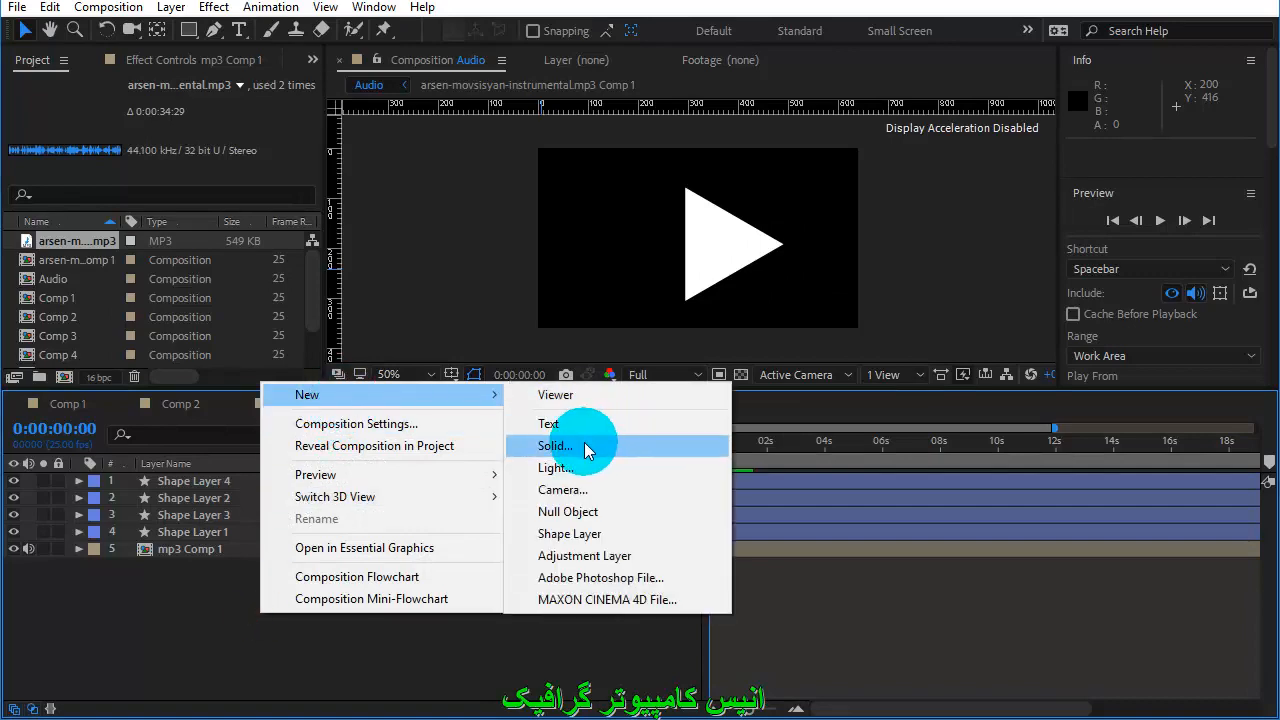
left_click(575, 448)
left_click_drag(773, 90, 749, 75)
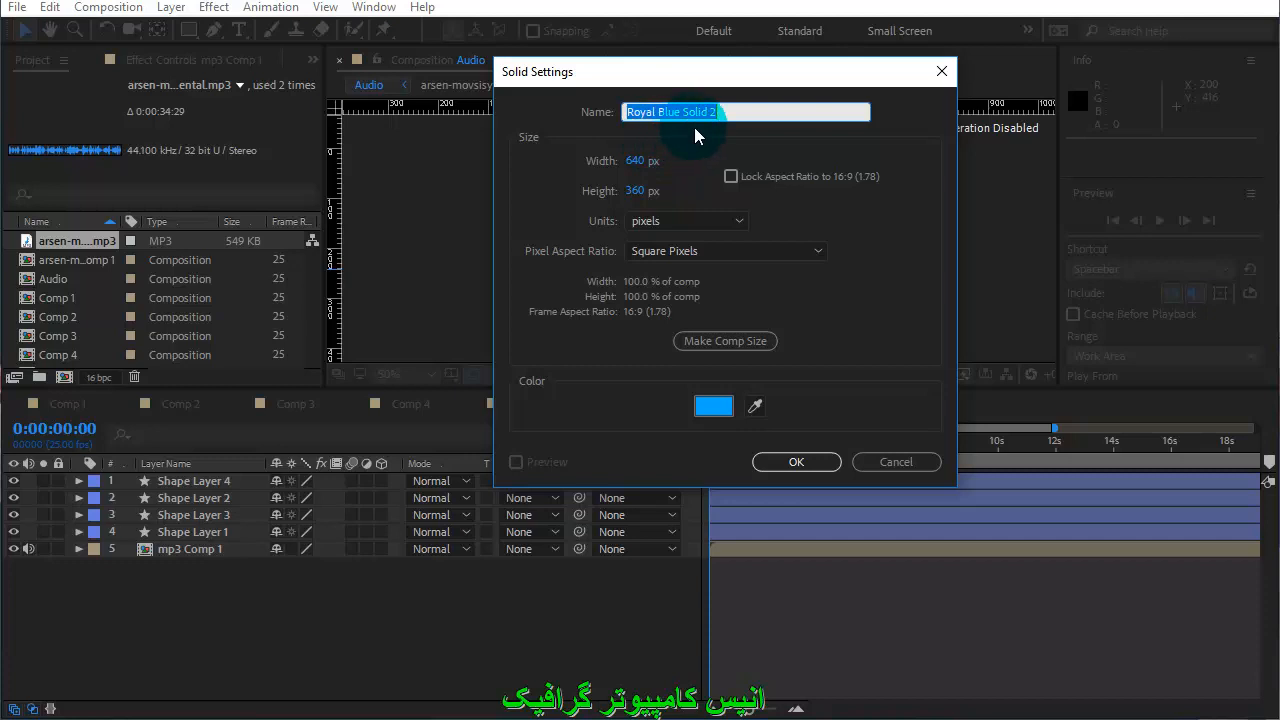
left_click(796, 470)
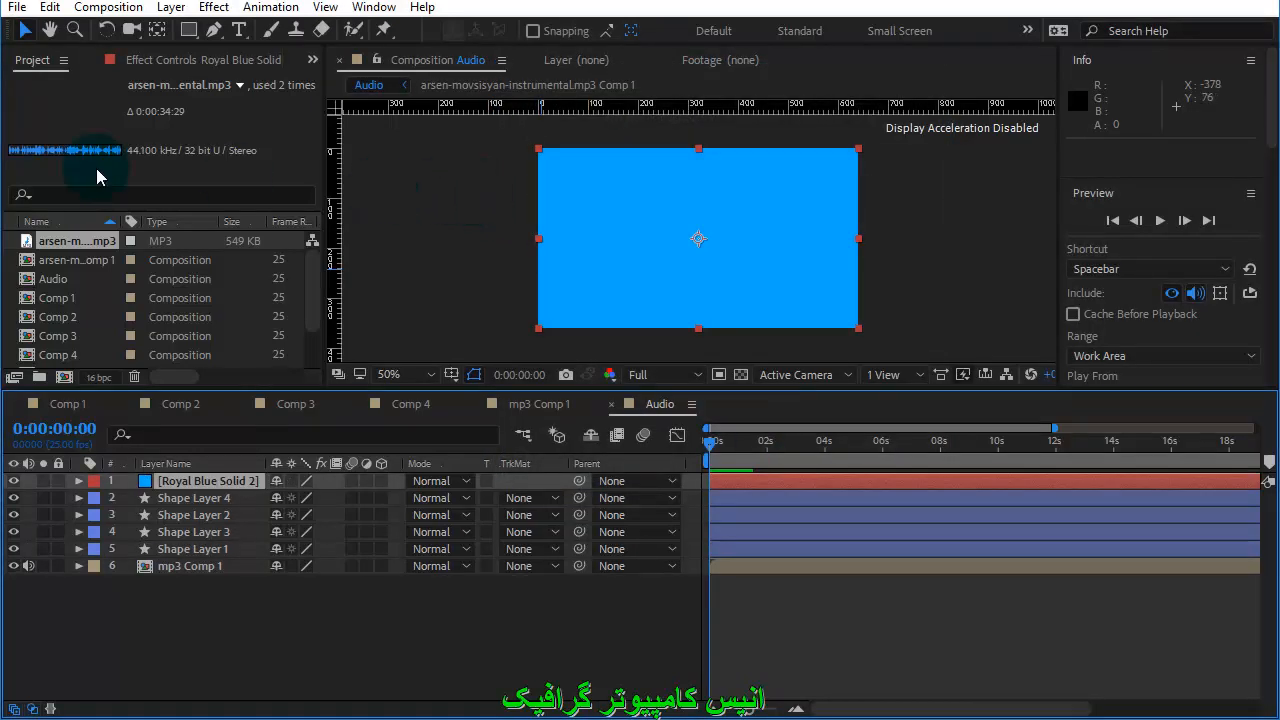
left_click(286, 619)
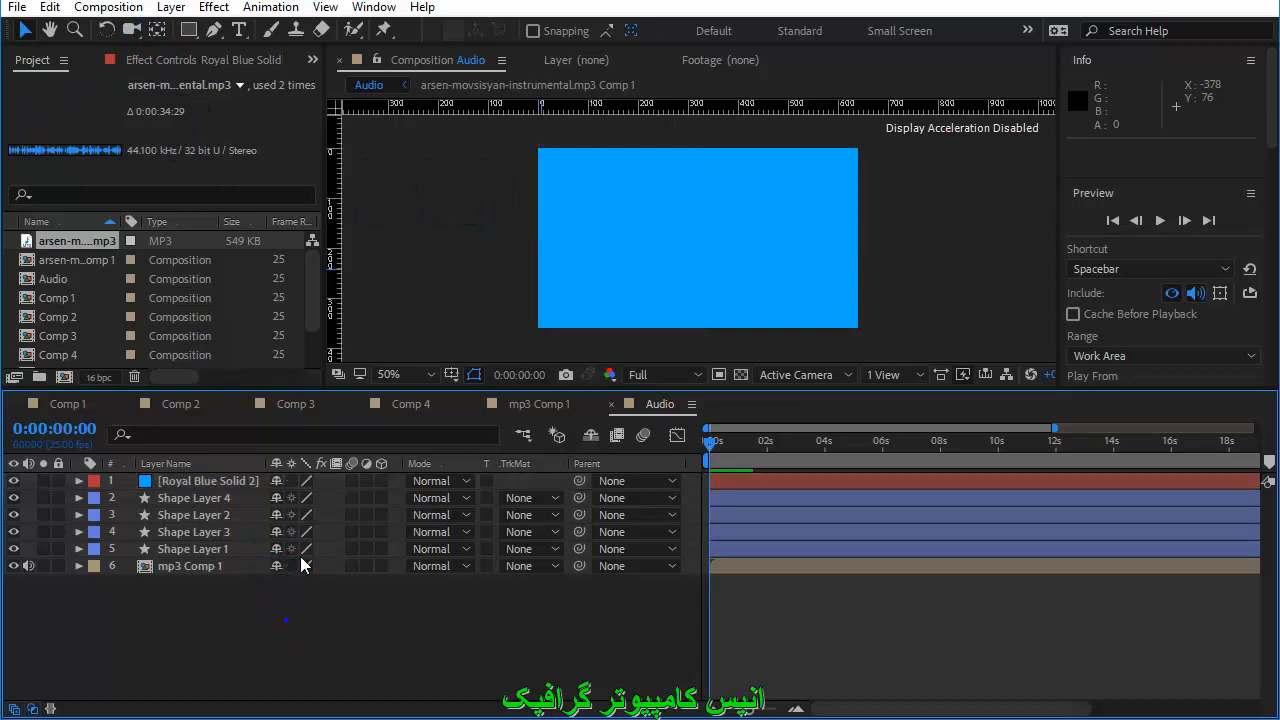
Step: Draw a centred circular mask about 344 px in diameter on Royal Blue Solid 2 with the Ellipse tool
left_click(238, 480)
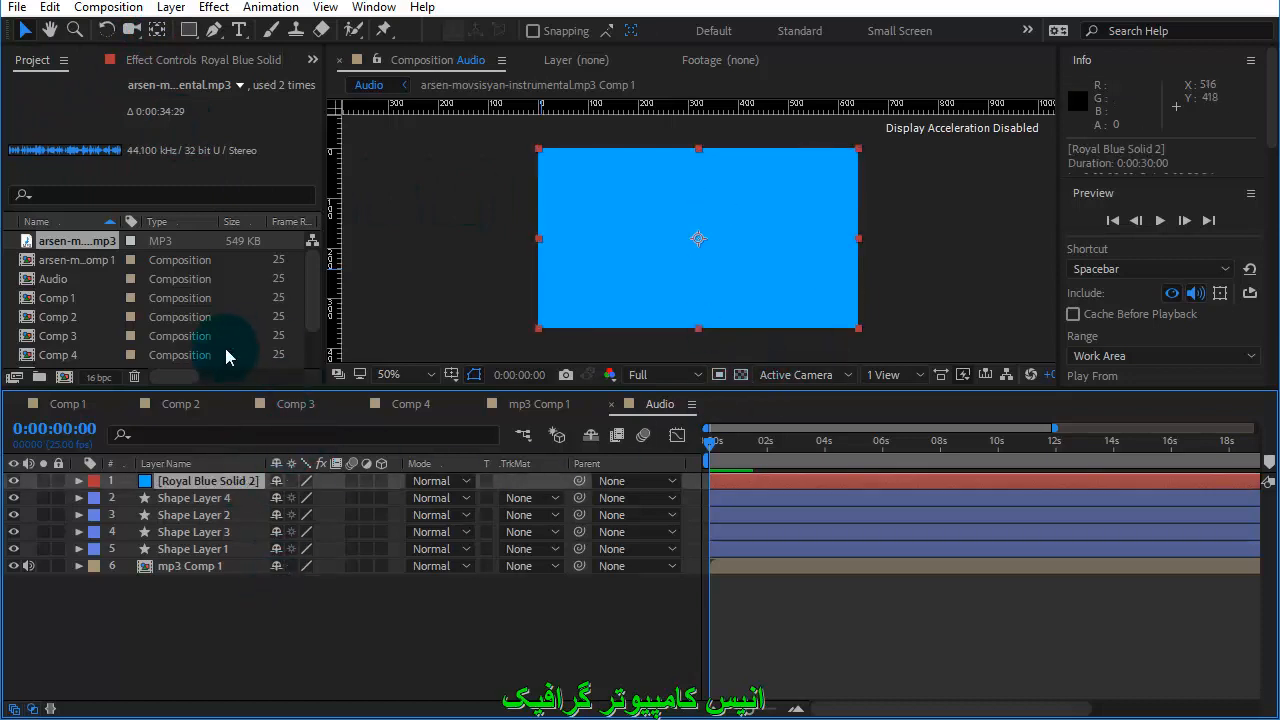
left_click(188, 29)
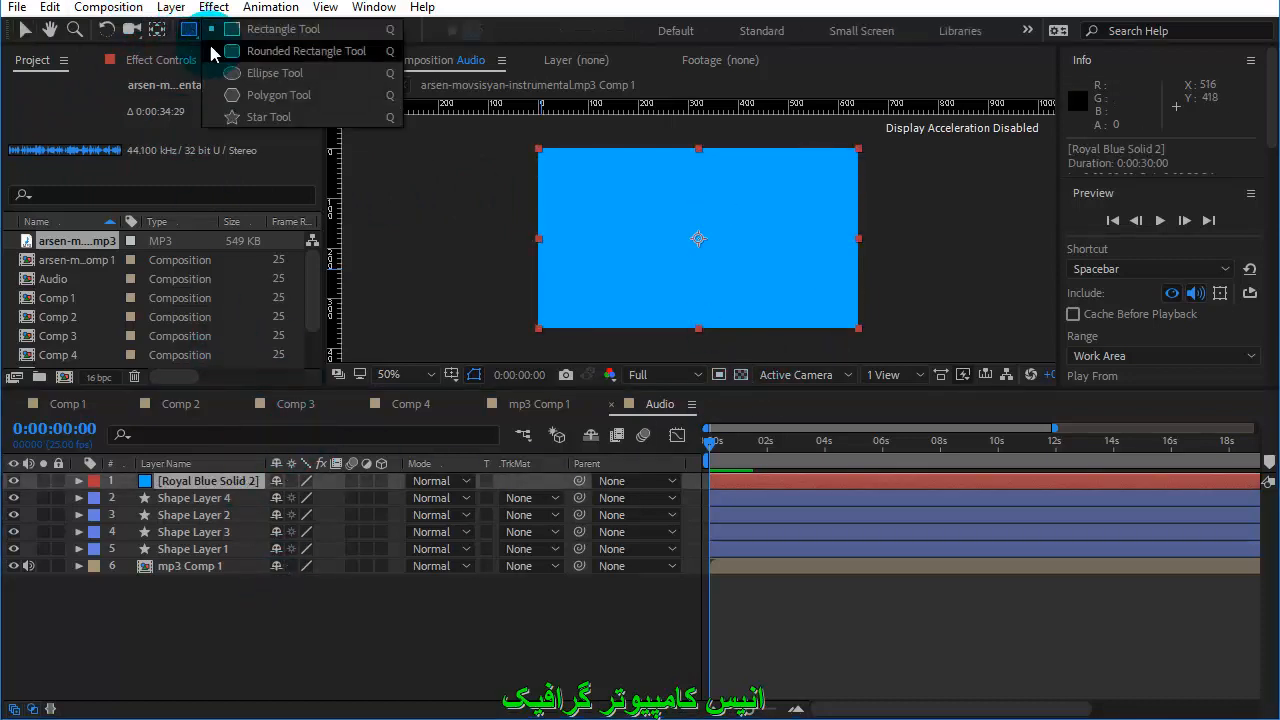
left_click(265, 76)
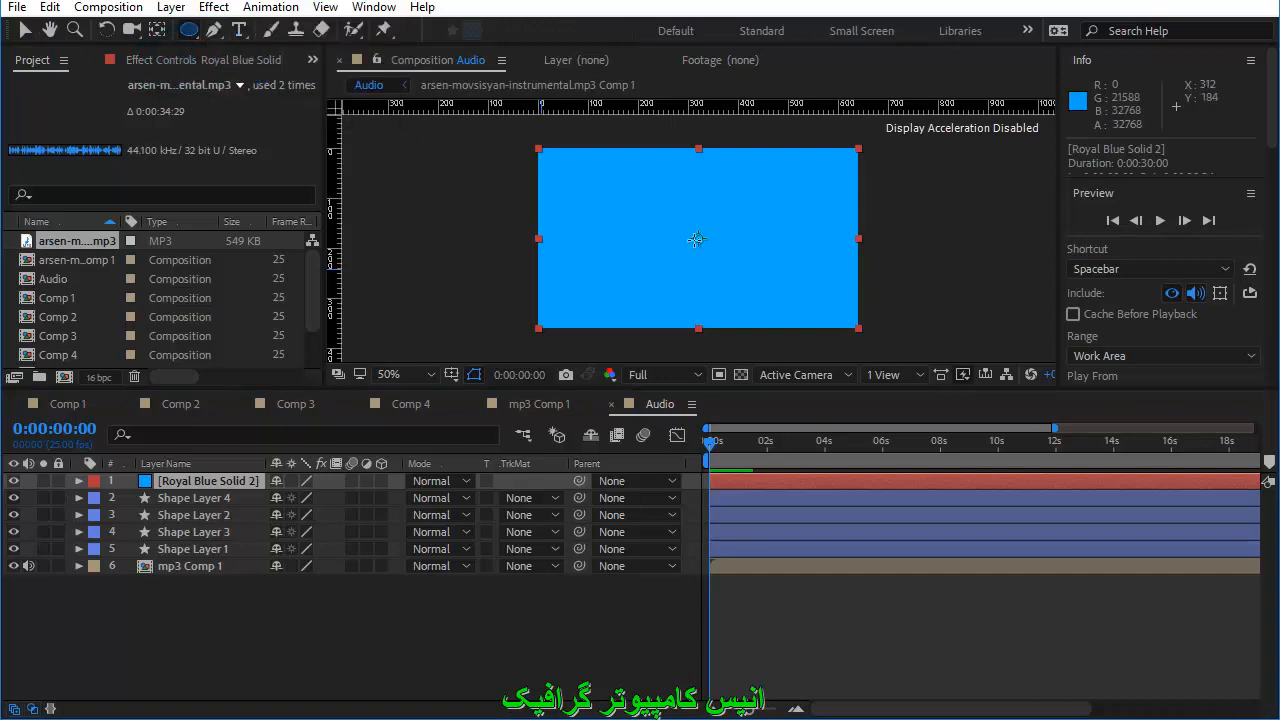
left_click_drag(698, 238, 784, 313)
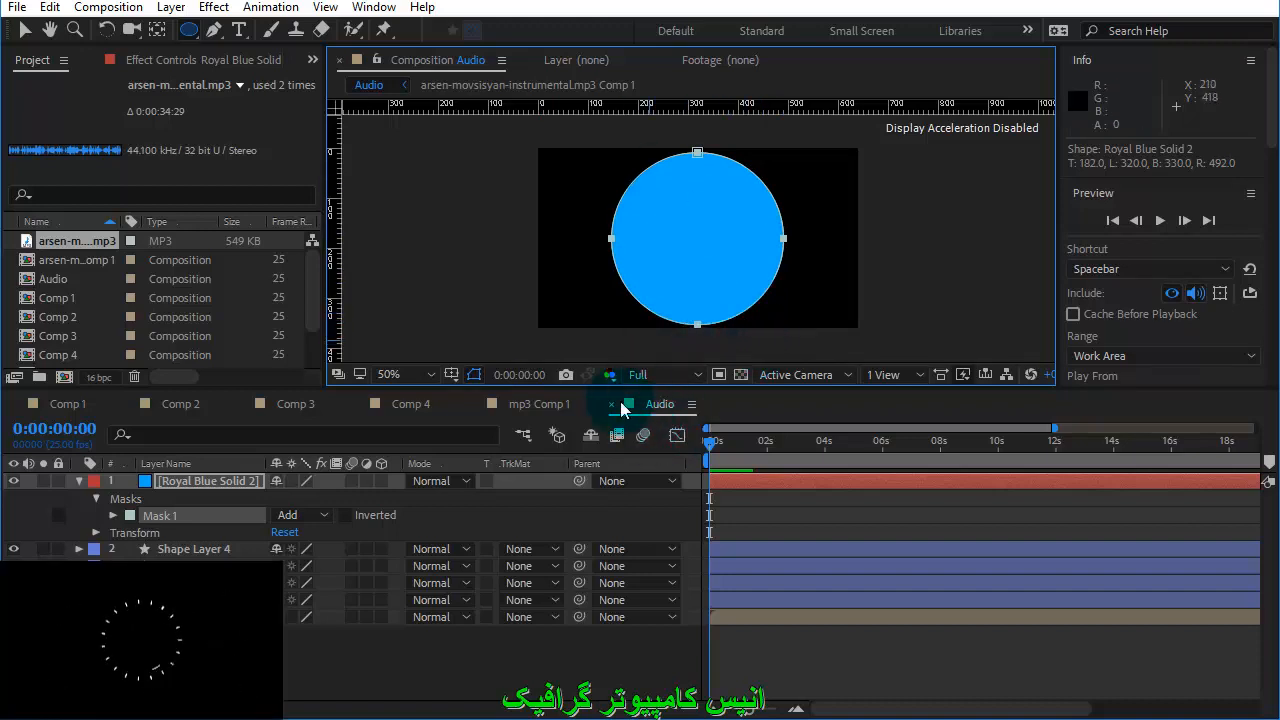
Step: Set the mode of Mask 1 on Royal Blue Solid 2 to None
left_click(115, 518)
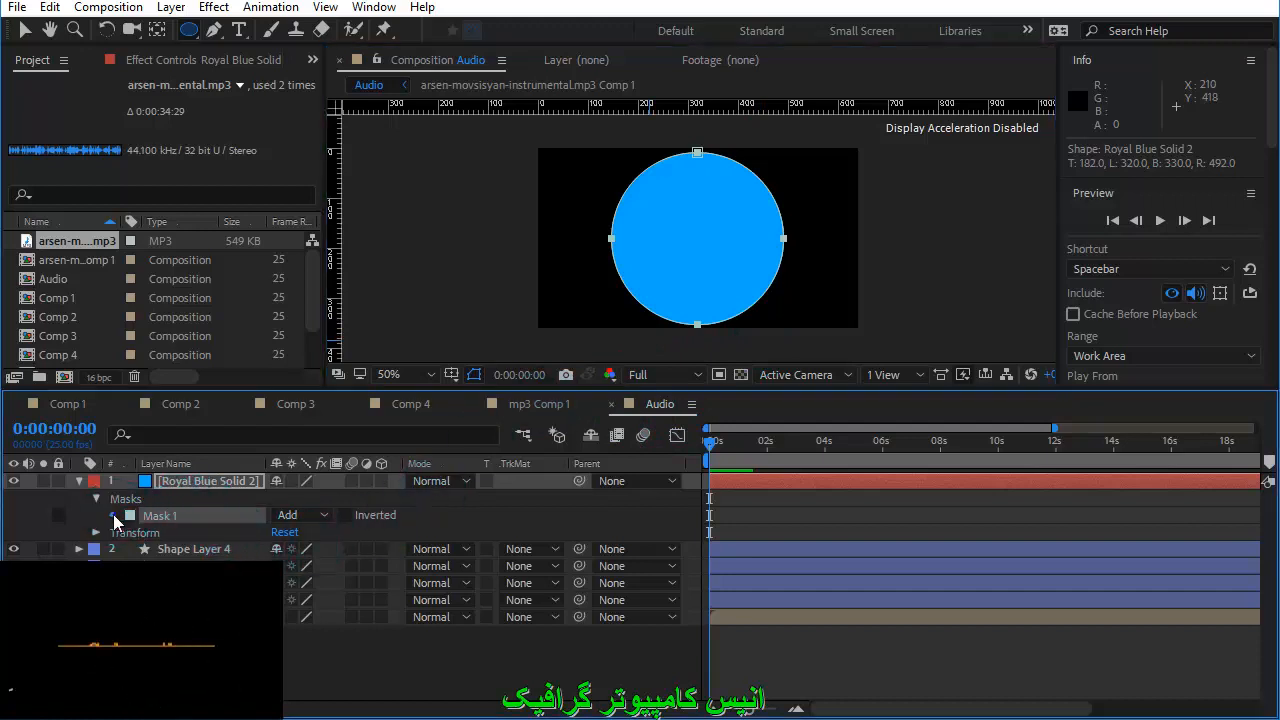
left_click(323, 515)
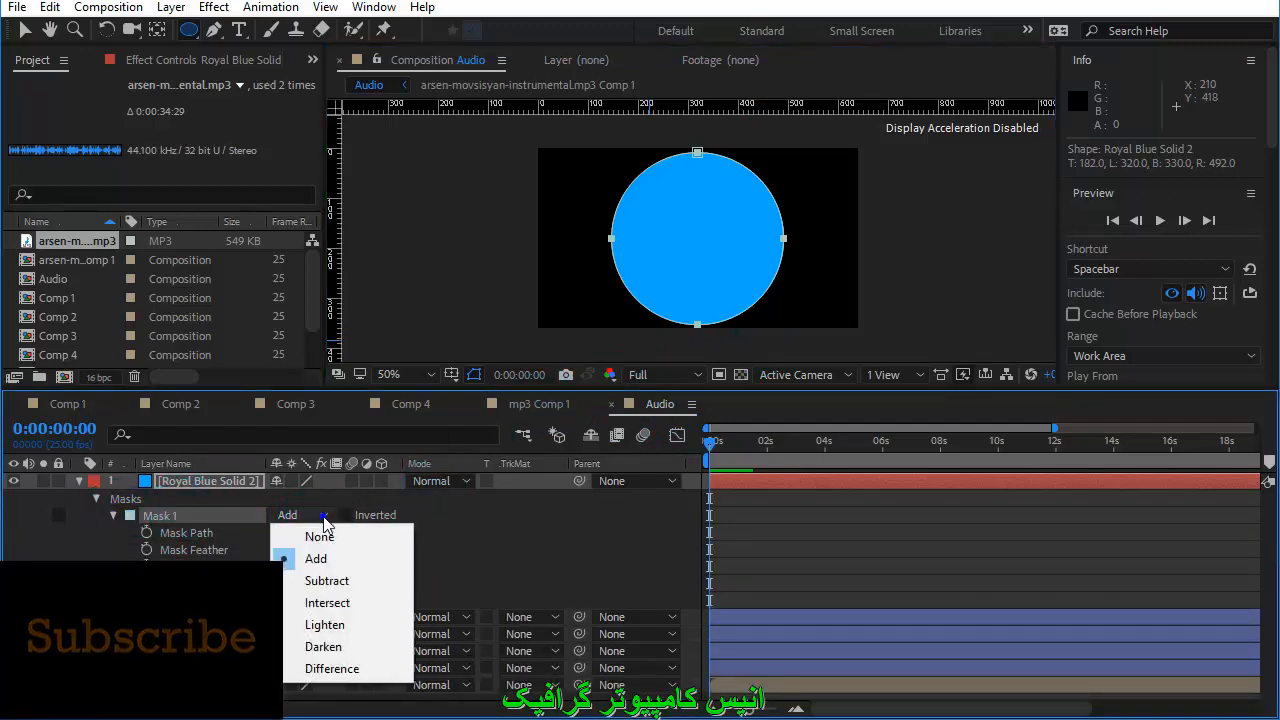
left_click(320, 536)
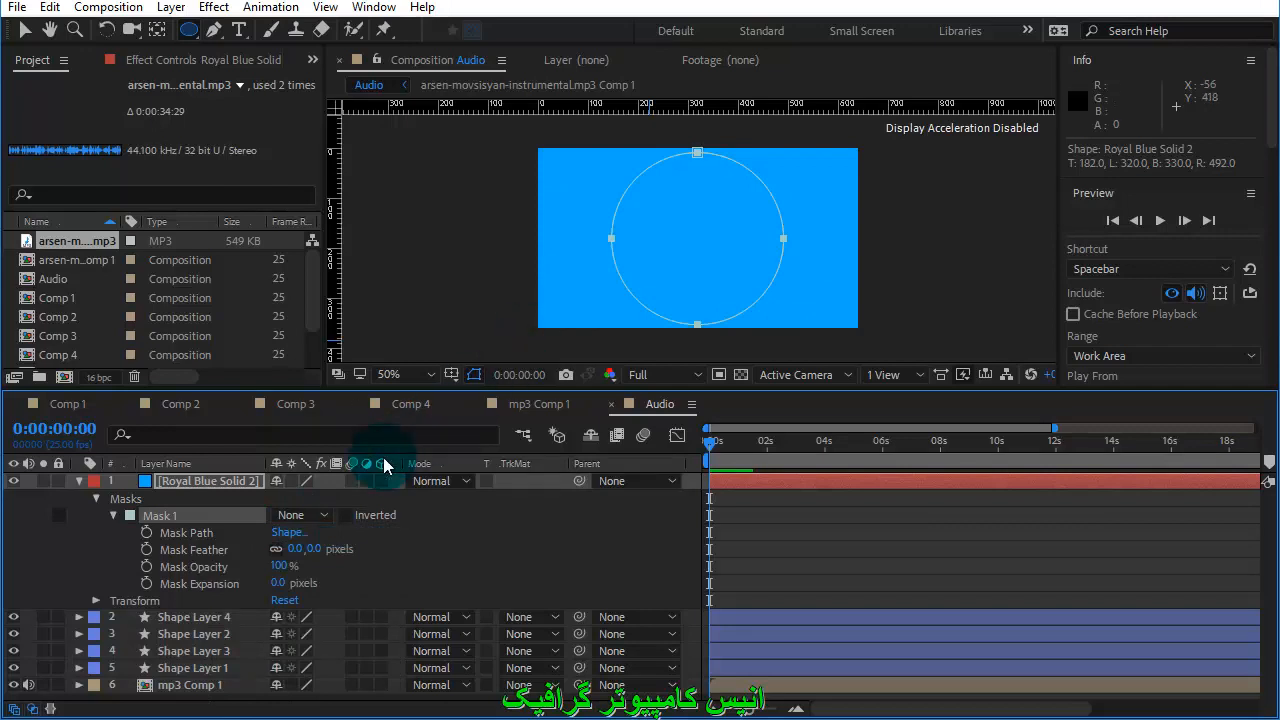
left_click(79, 484)
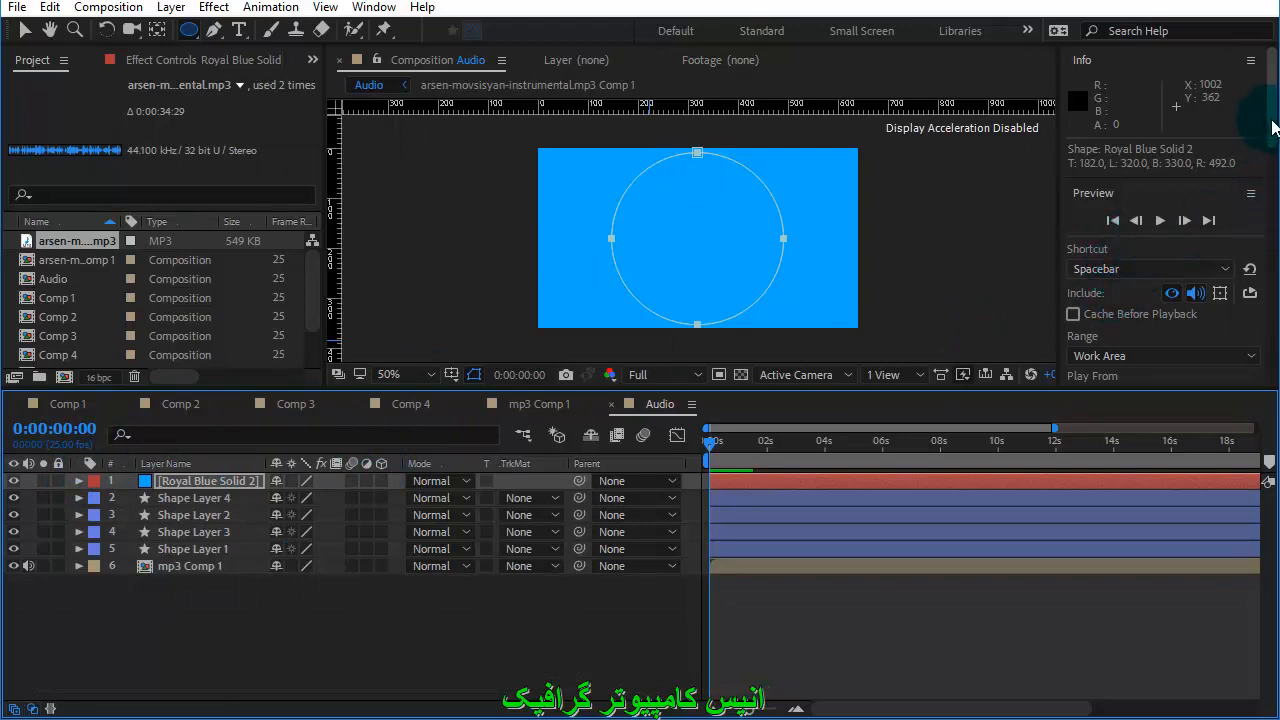
Step: Apply the Audio Spectrum effect to Royal Blue Solid 2
left_click_drag(1273, 124, 983, 214)
left_click(1130, 219)
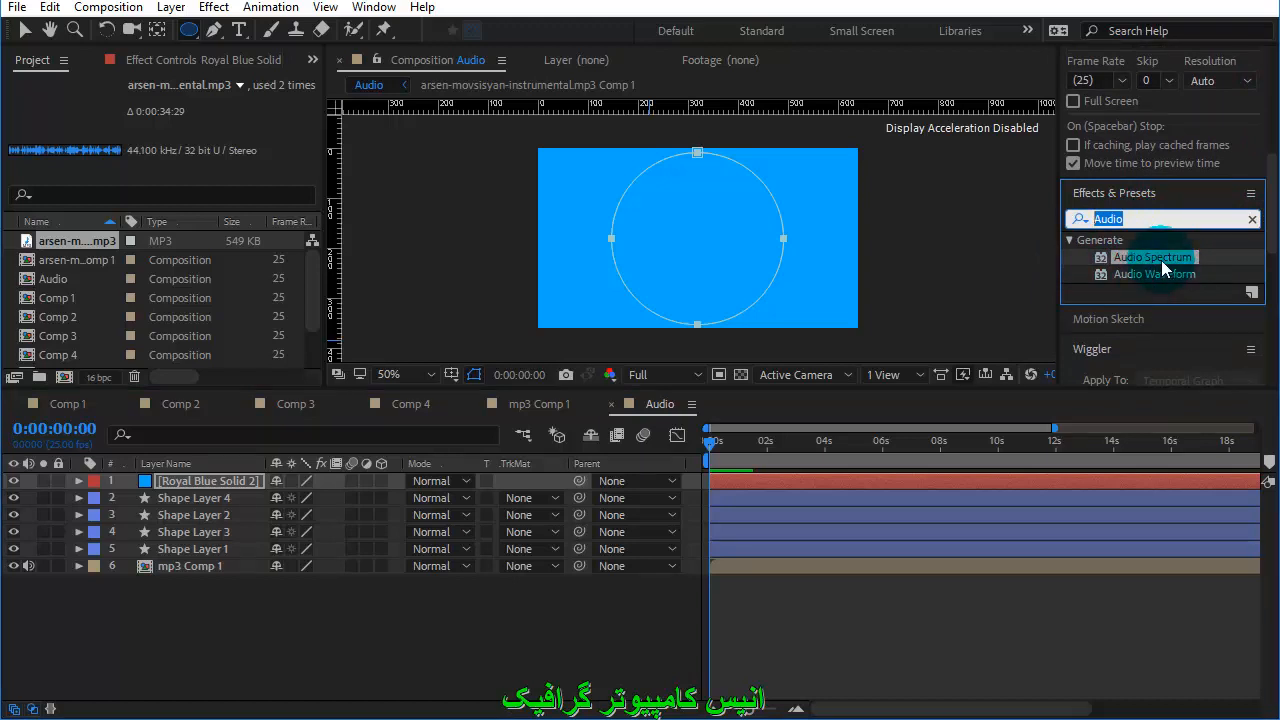
left_click_drag(1147, 257, 770, 480)
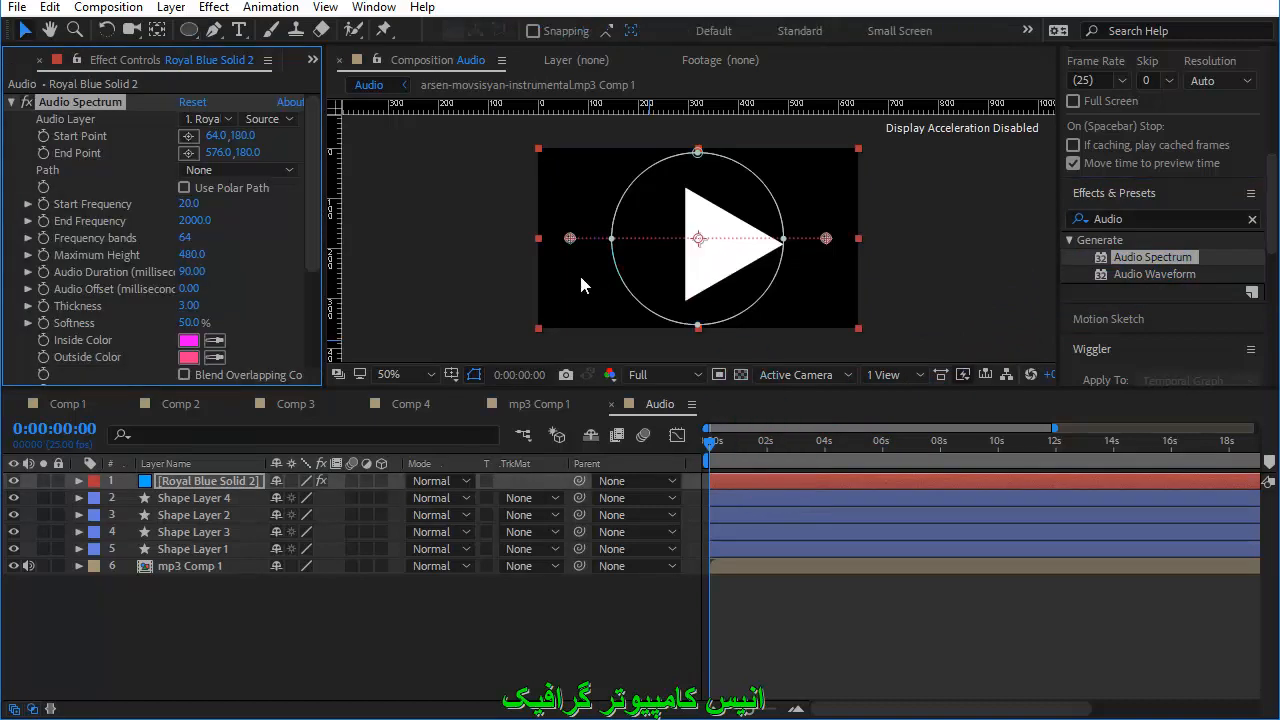
Step: Set the Audio Spectrum's audio layer to mp3 Comp 1 with the Masks option, and its path to Mask 1
left_click(232, 118)
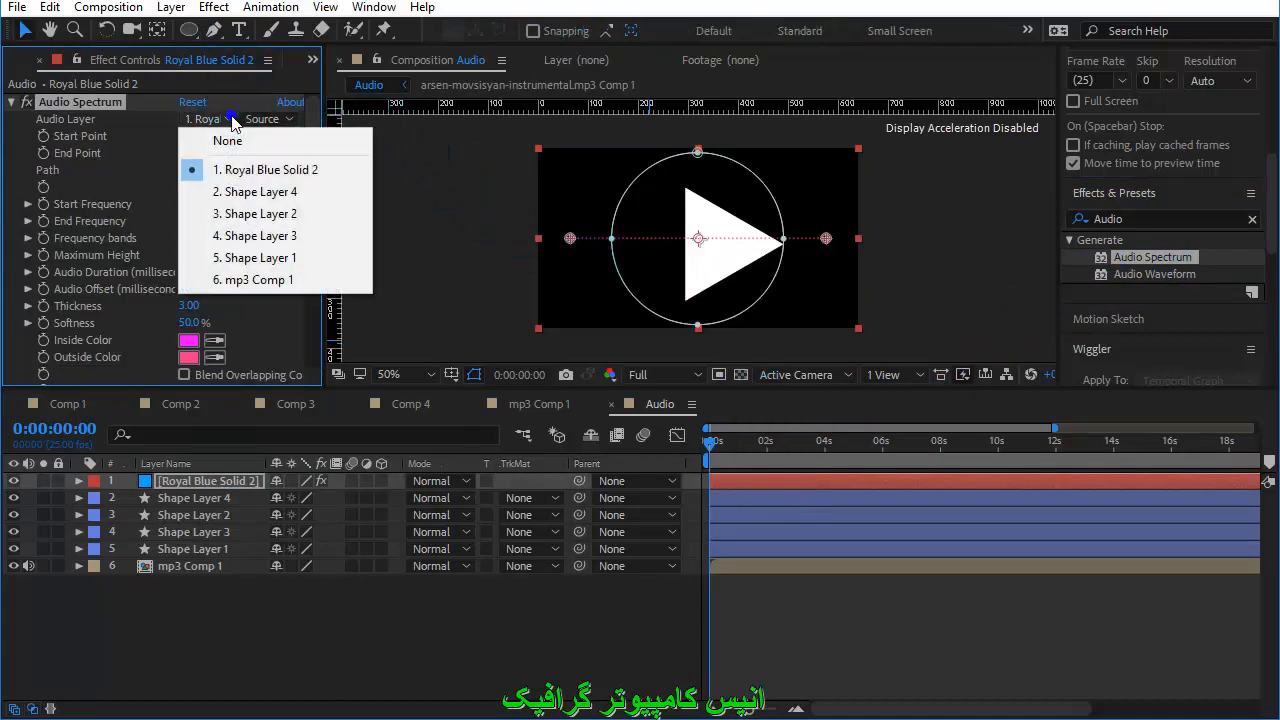
left_click(252, 282)
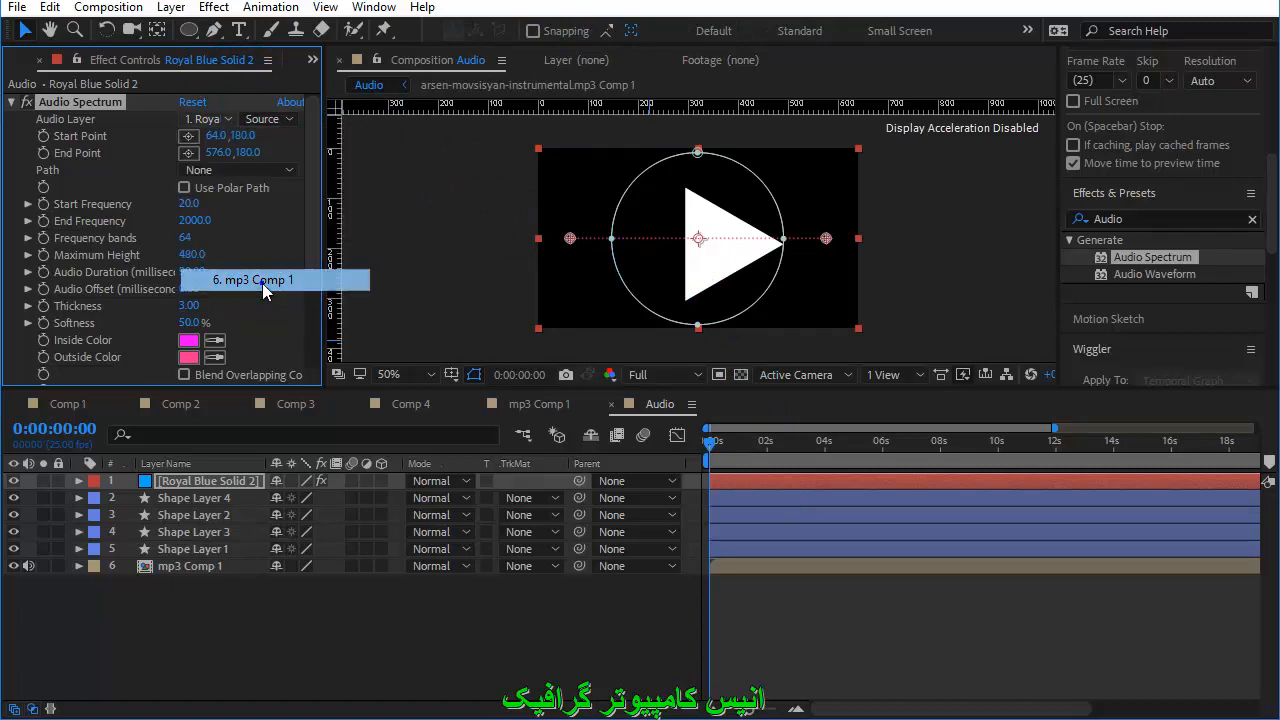
left_click(289, 121)
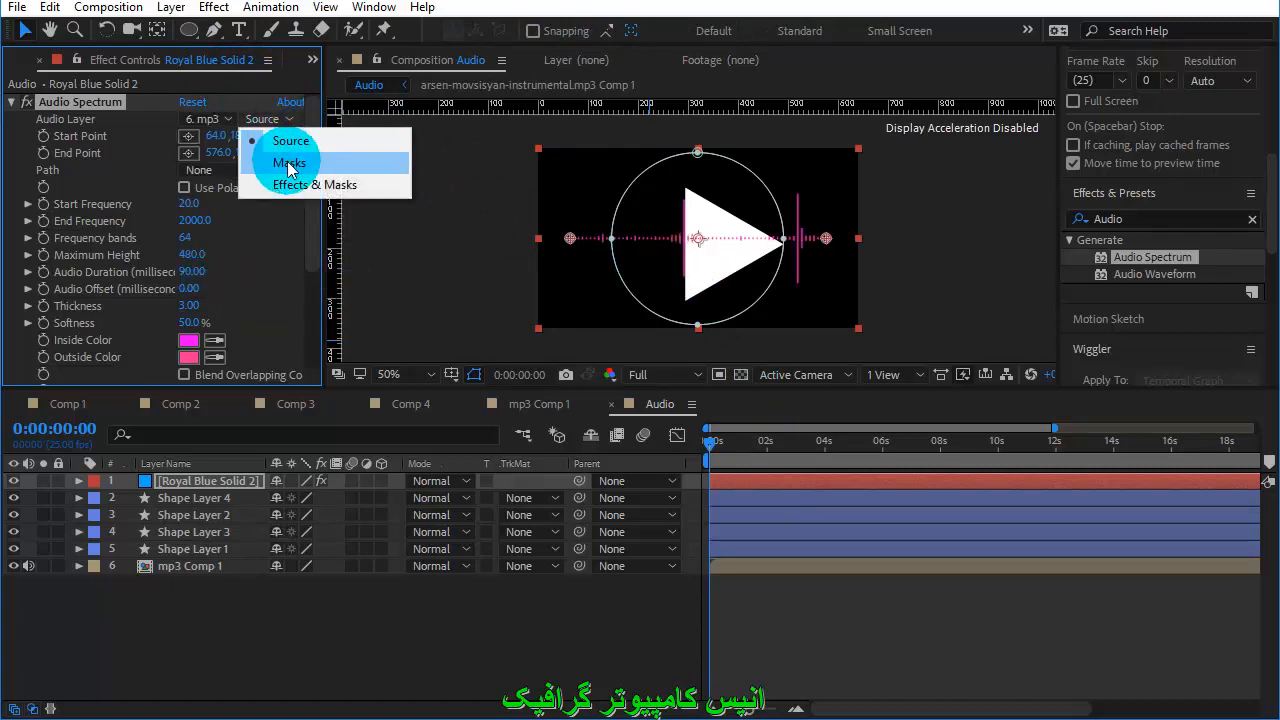
left_click(287, 161)
left_click(220, 170)
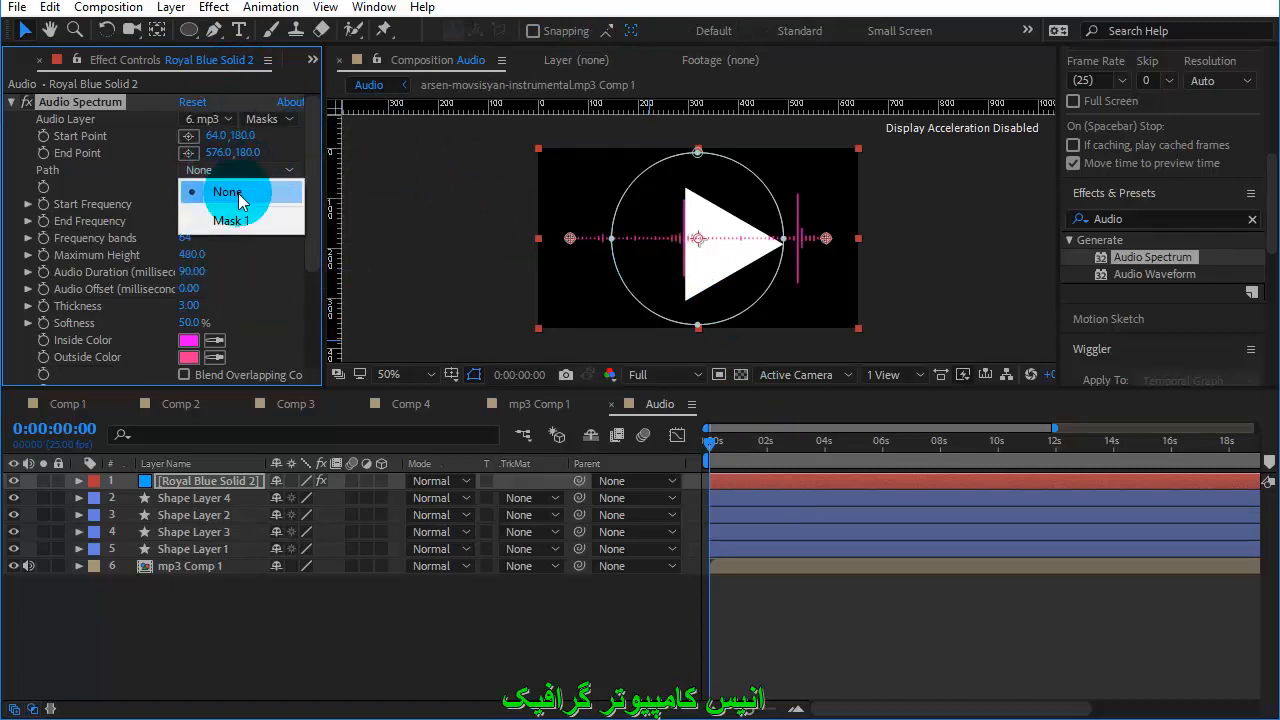
left_click(240, 217)
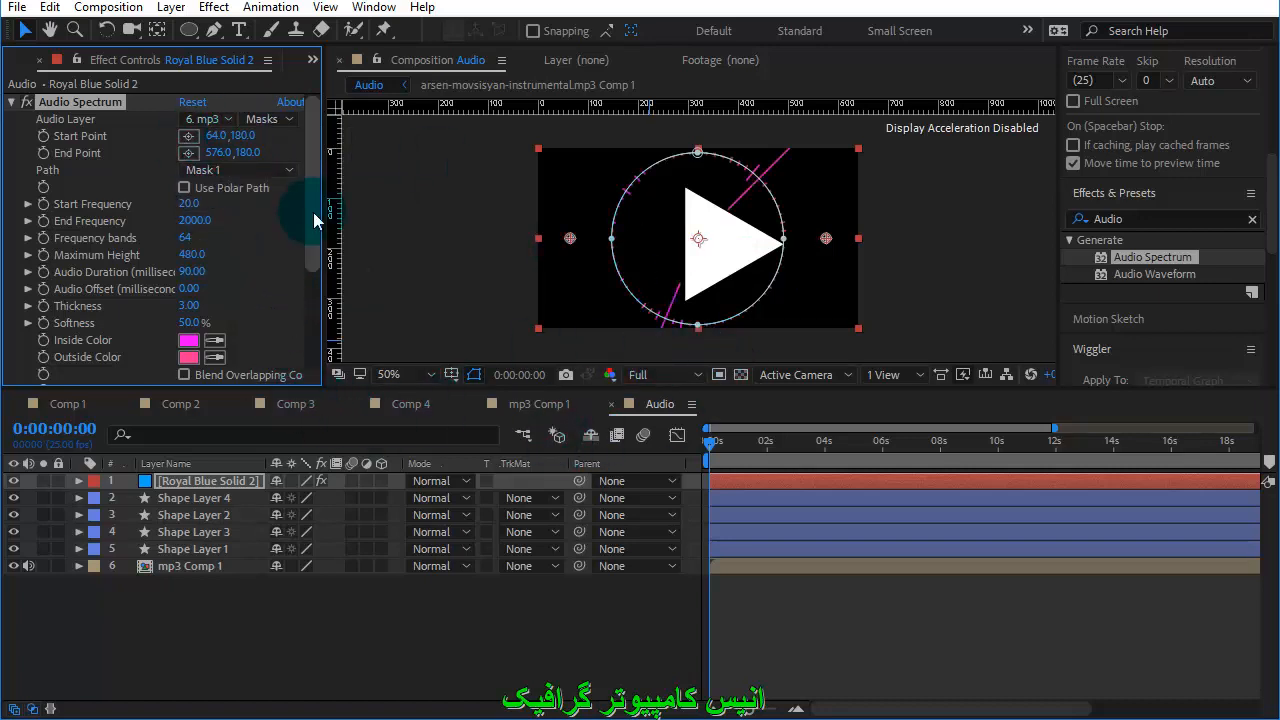
mouse_move(313, 187)
left_mouse_down()
mouse_move(313, 333)
mouse_move(313, 187)
left_mouse_up()
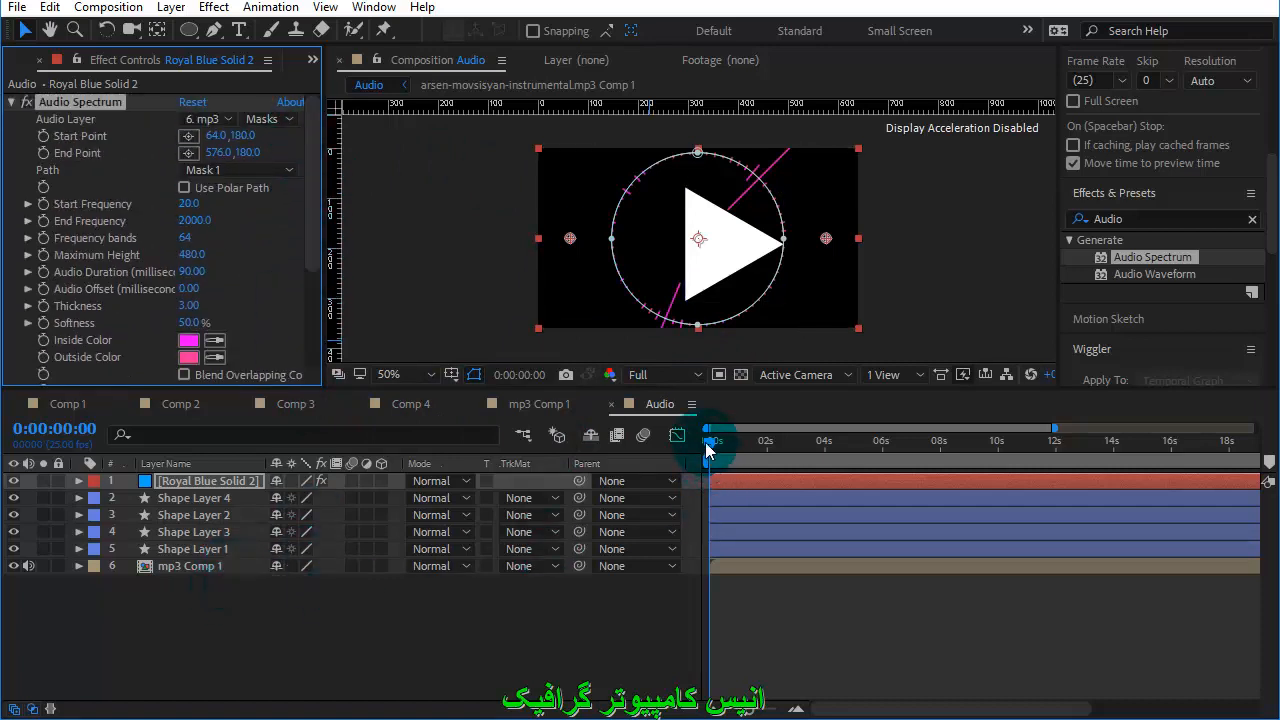
Step: Place the current time at 0:00:02:10, on the last Position and Scale keyframes of Shape Layer 4
left_click_drag(707, 447, 778, 461)
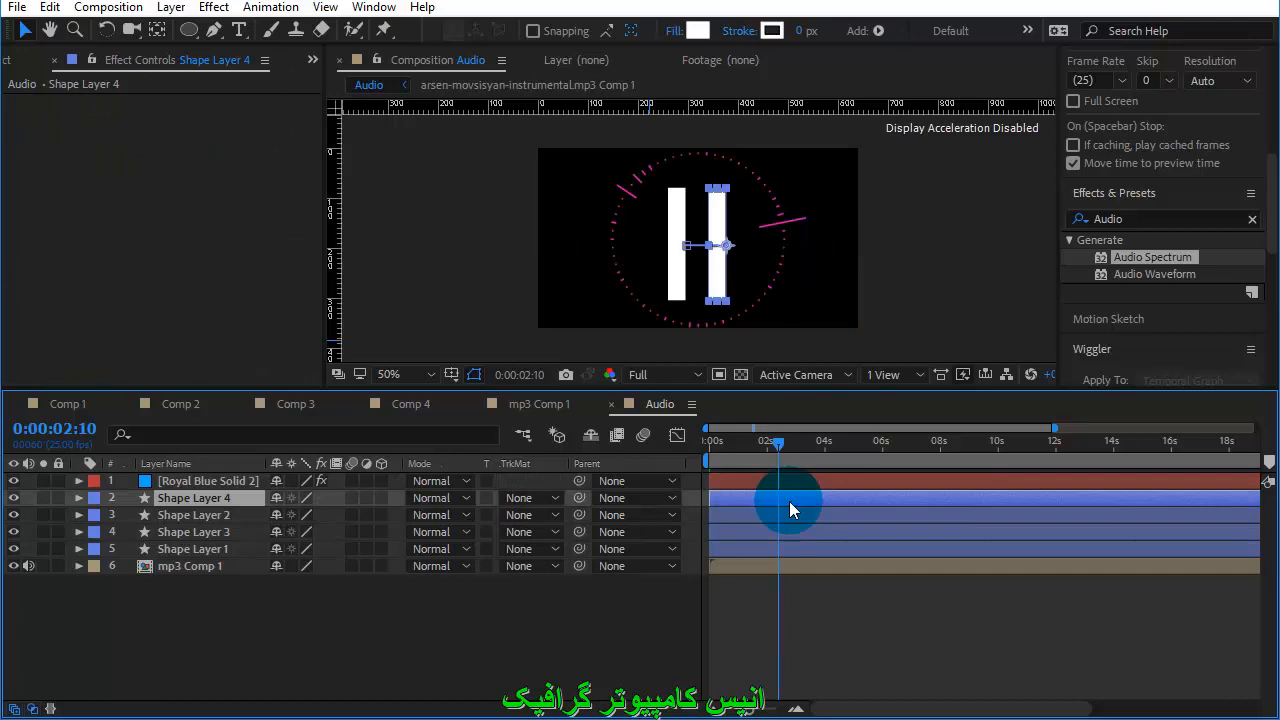
key("u")
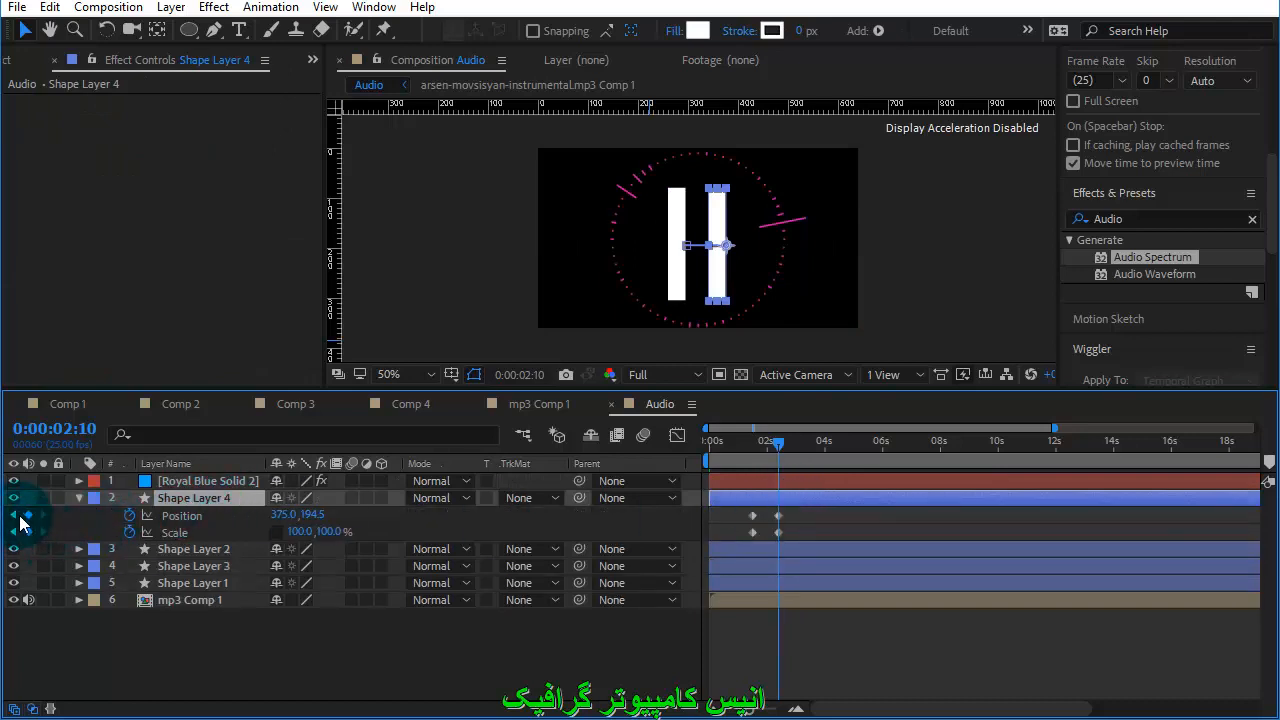
left_click(13, 515)
left_click(43, 515)
left_click(838, 531)
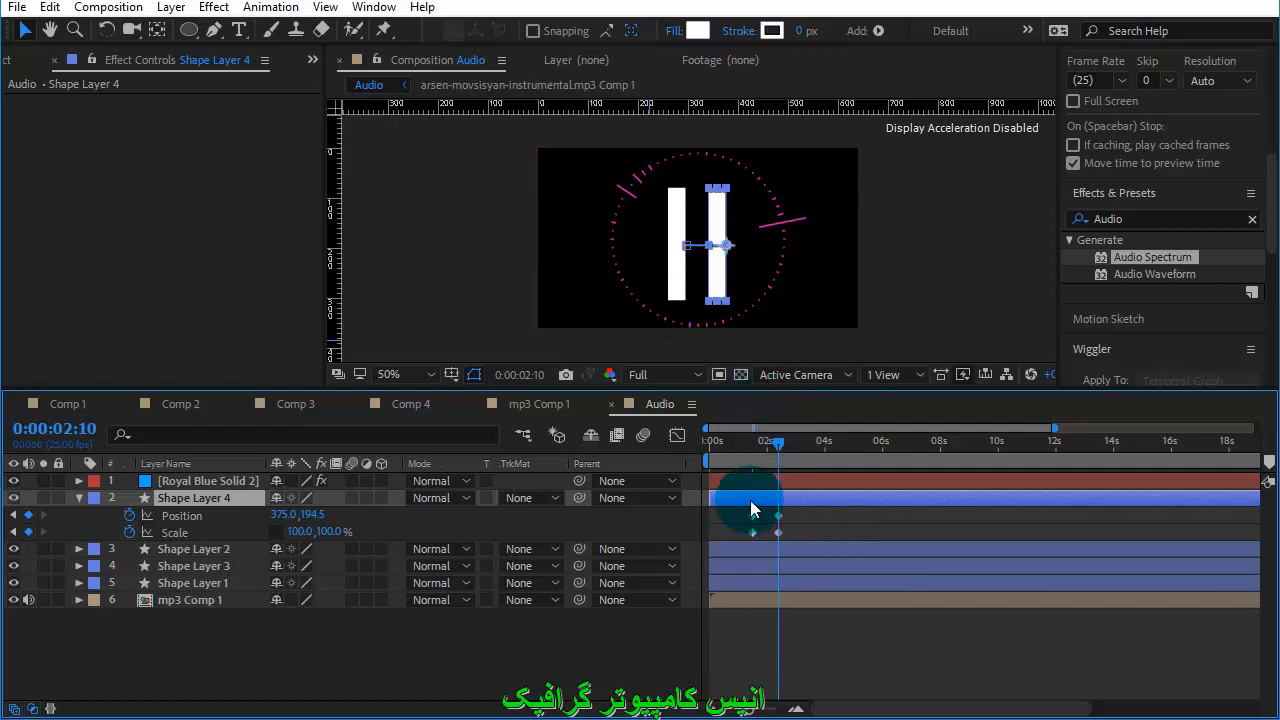
key("u")
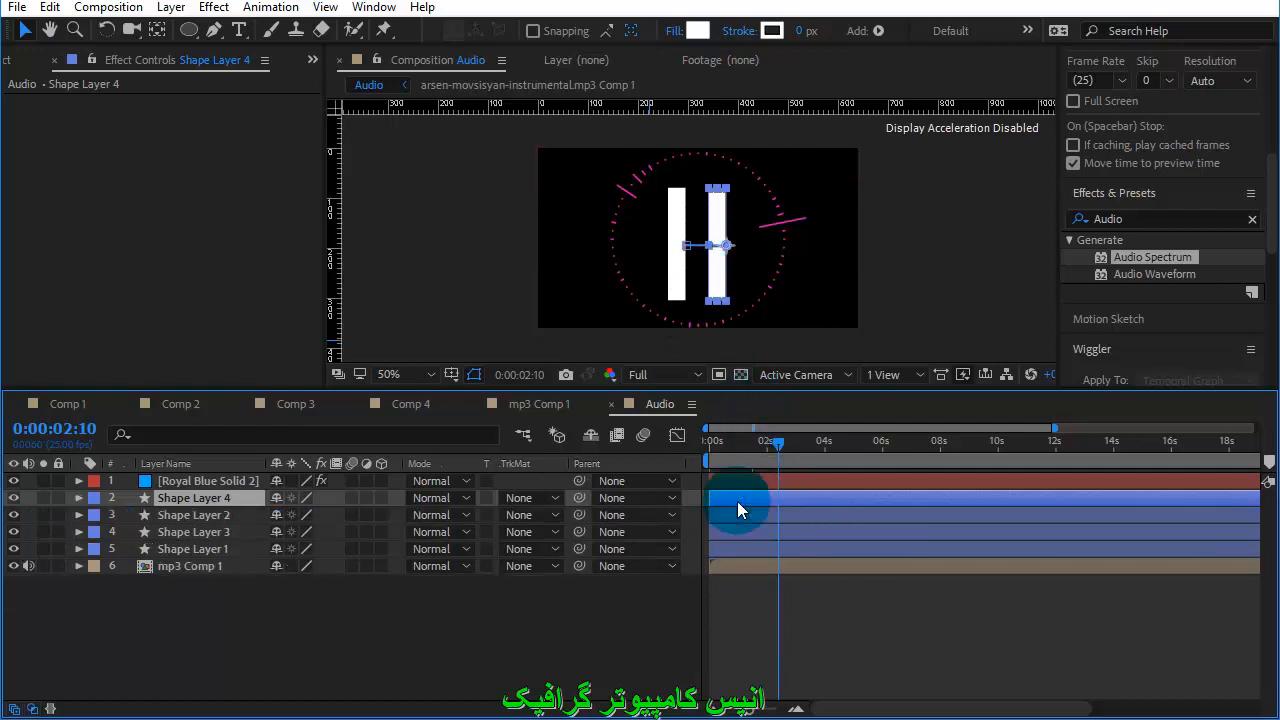
Step: Shift Royal Blue Solid 2 and mp3 Comp 1 together so that both layers start at 0:00:02:11
left_click(757, 481)
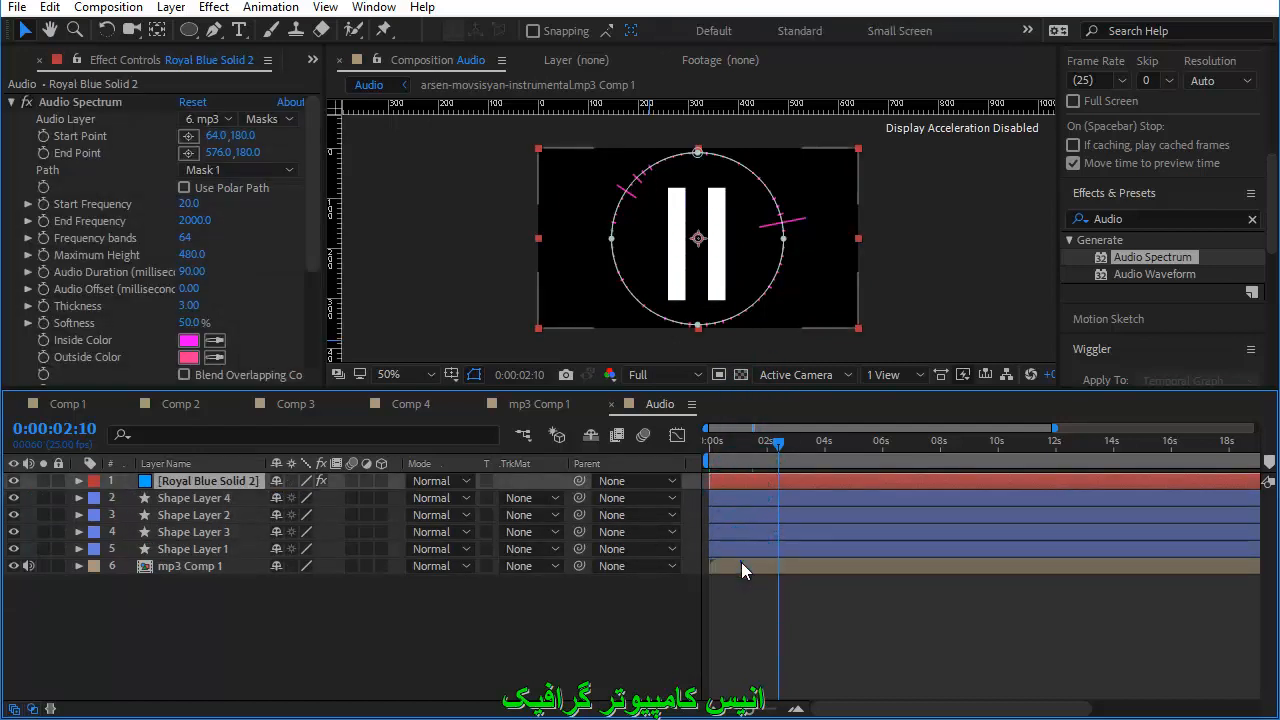
key("ctrl+a")
left_click(727, 588)
left_click(739, 568)
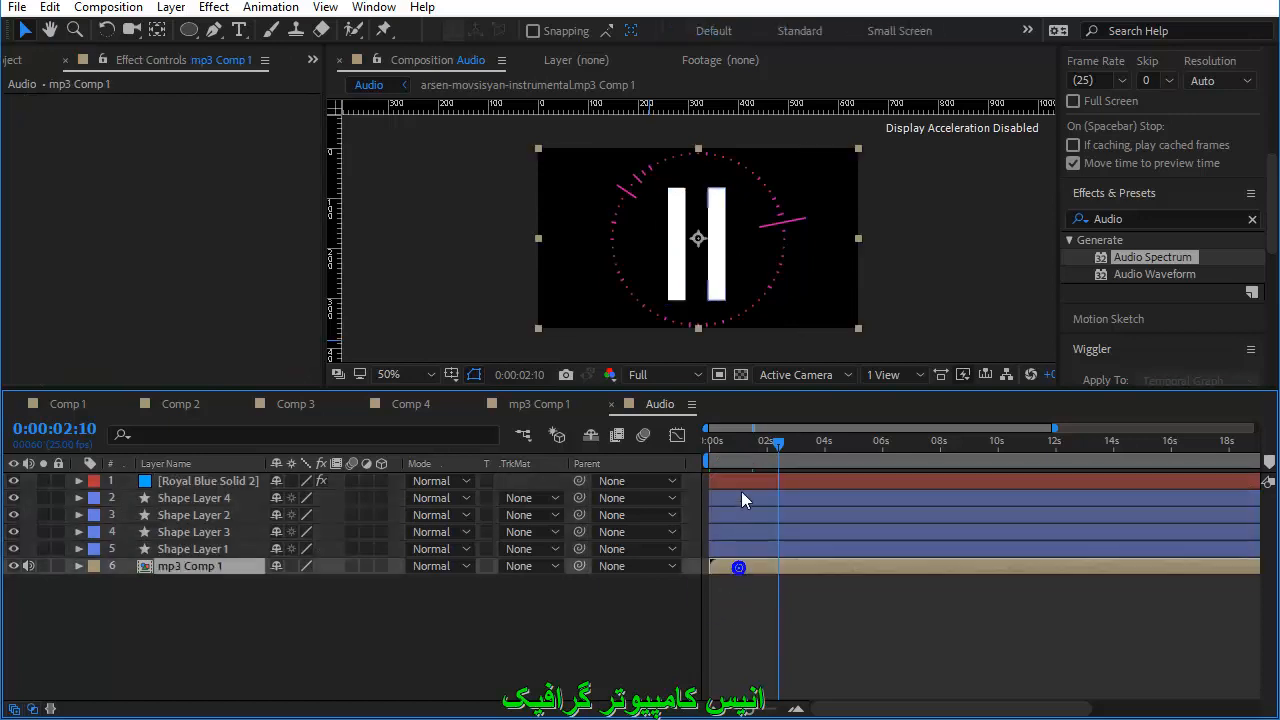
left_click(741, 485, "ctrl")
left_click_drag(741, 485, 803, 490)
Step: Preview the Audio composition from the start, hide the layer mode columns and show the full 30 seconds of the timeline
left_click_drag(779, 445, 696, 445)
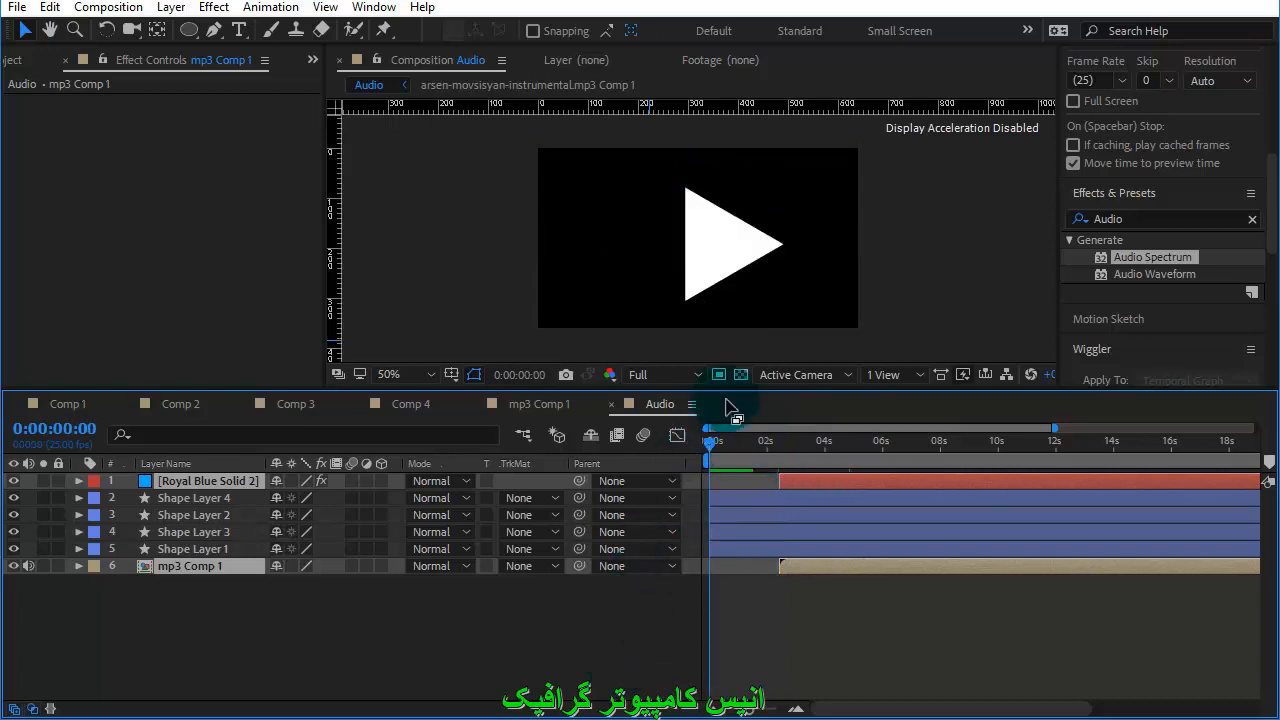
key("space")
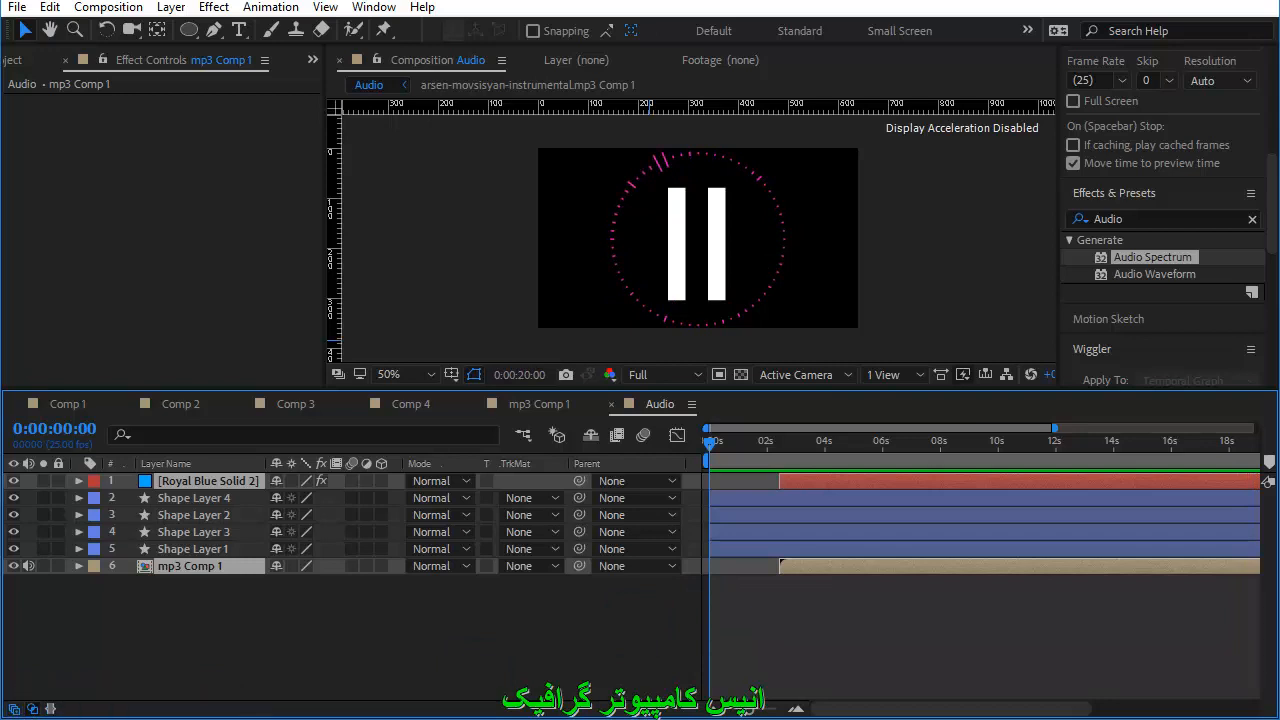
left_click(330, 700)
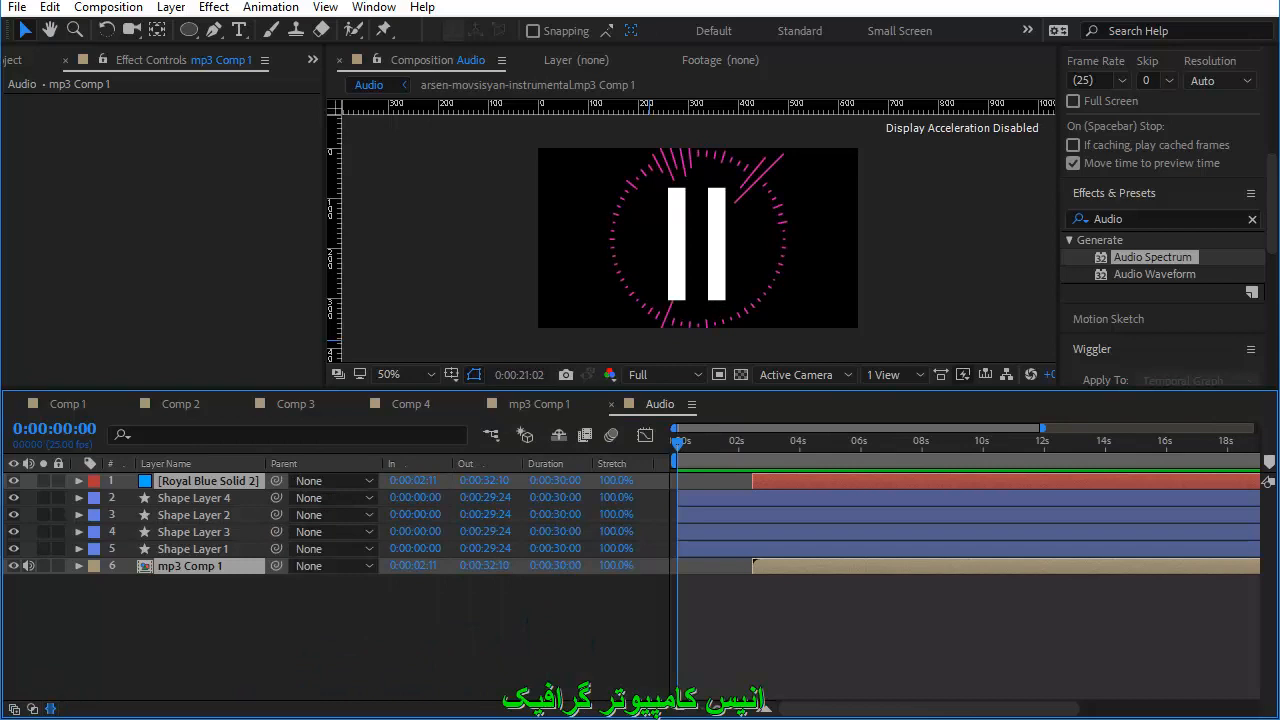
left_click(50, 708)
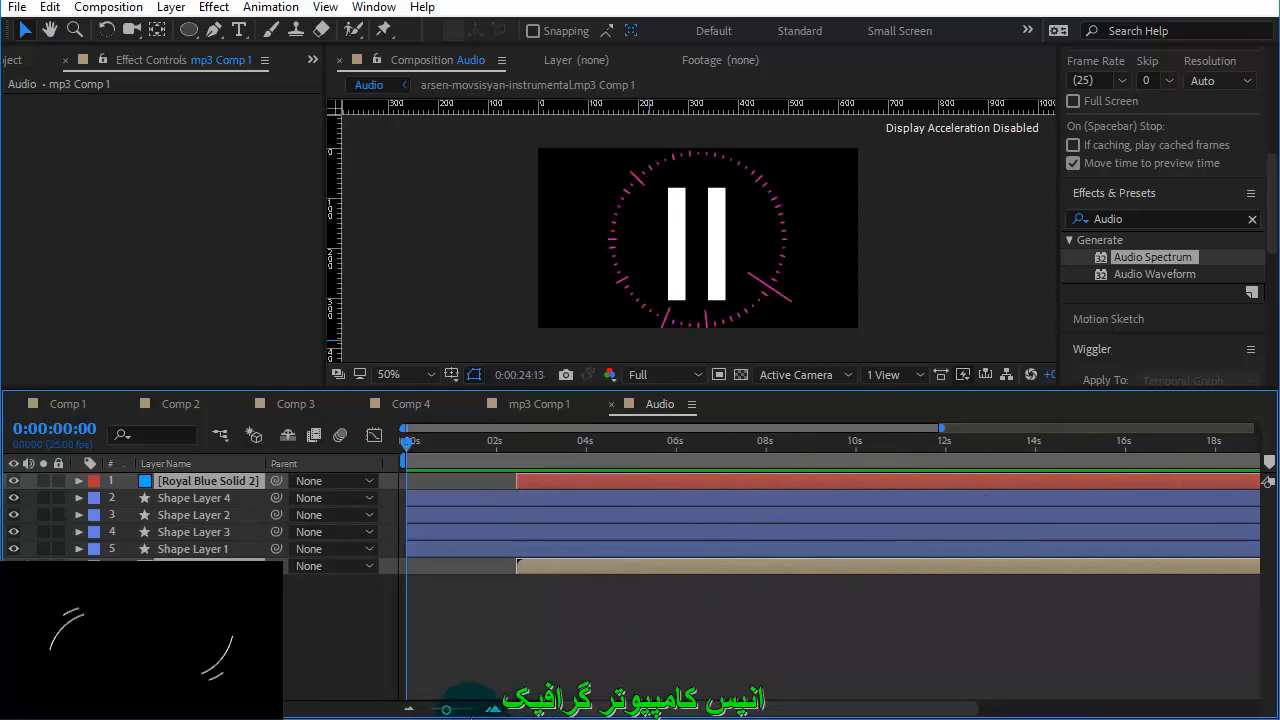
left_click_drag(446, 709, 428, 712)
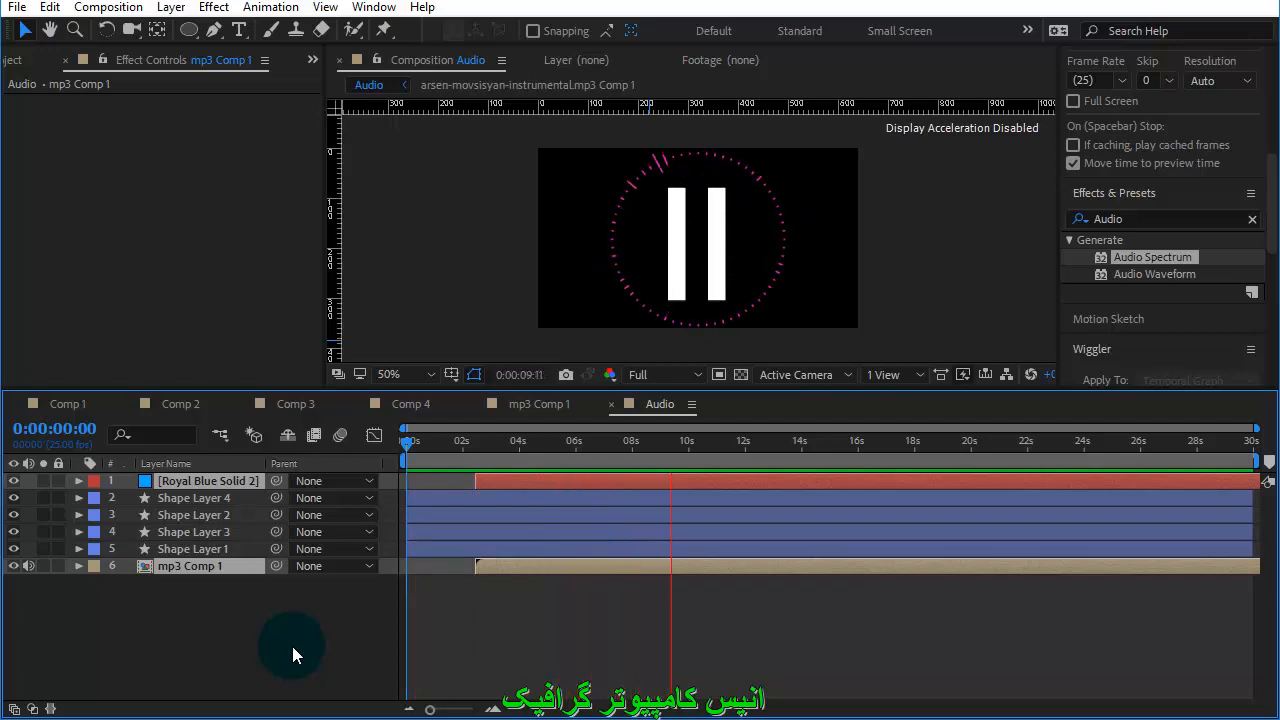
Step: Apply Easy Ease to all Position and Scale keyframes of the four shape layers
left_click(441, 549)
left_click(442, 497, "shift")
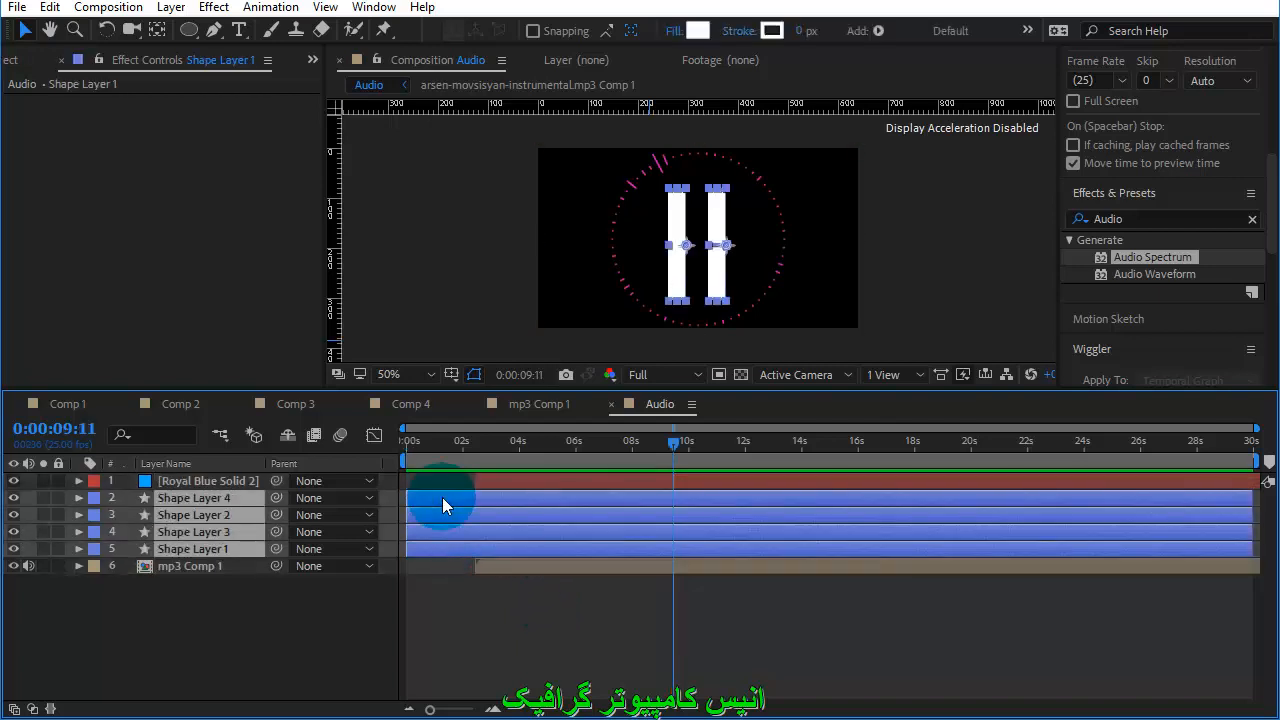
key("u")
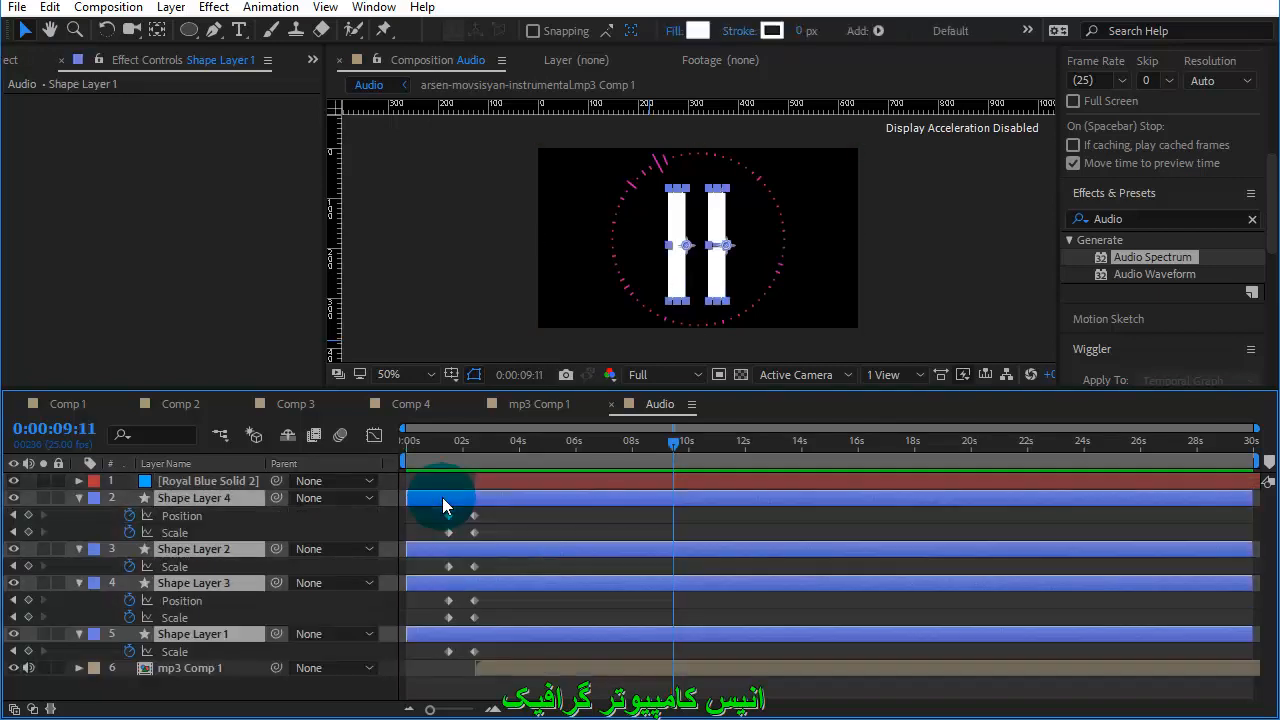
left_click_drag(493, 510, 426, 658)
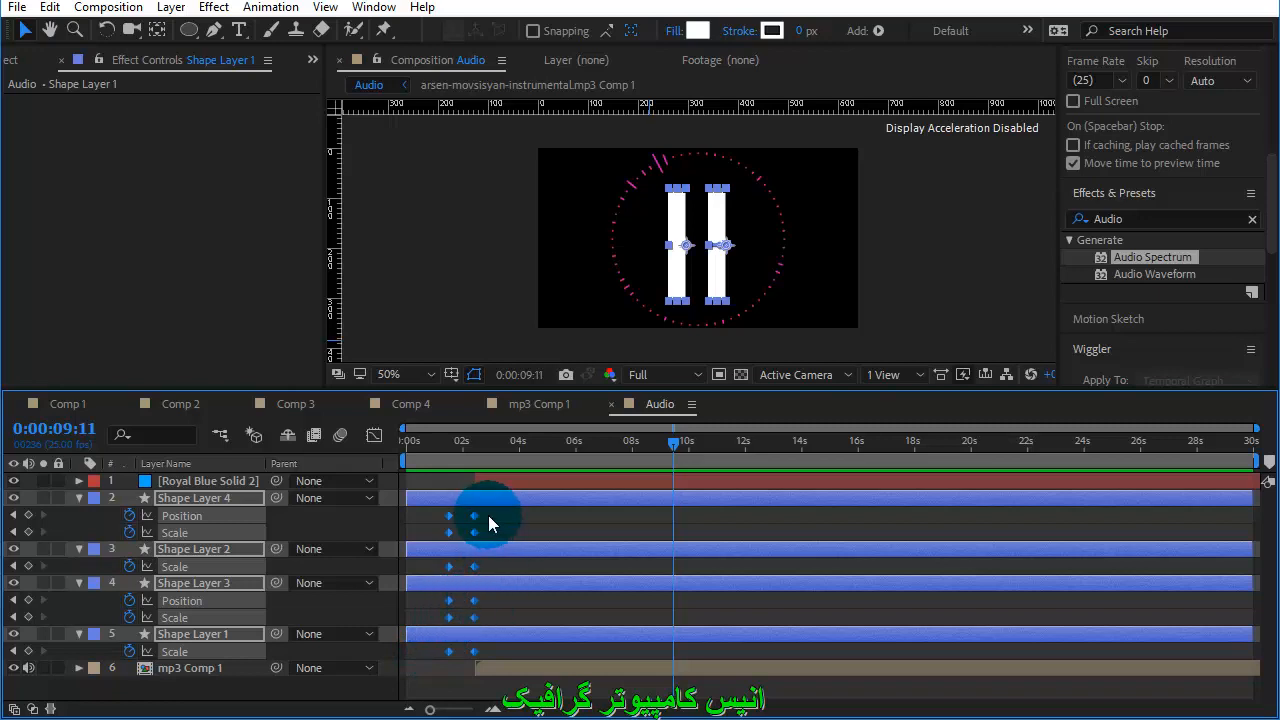
right_click(449, 602)
mouse_move(534, 590)
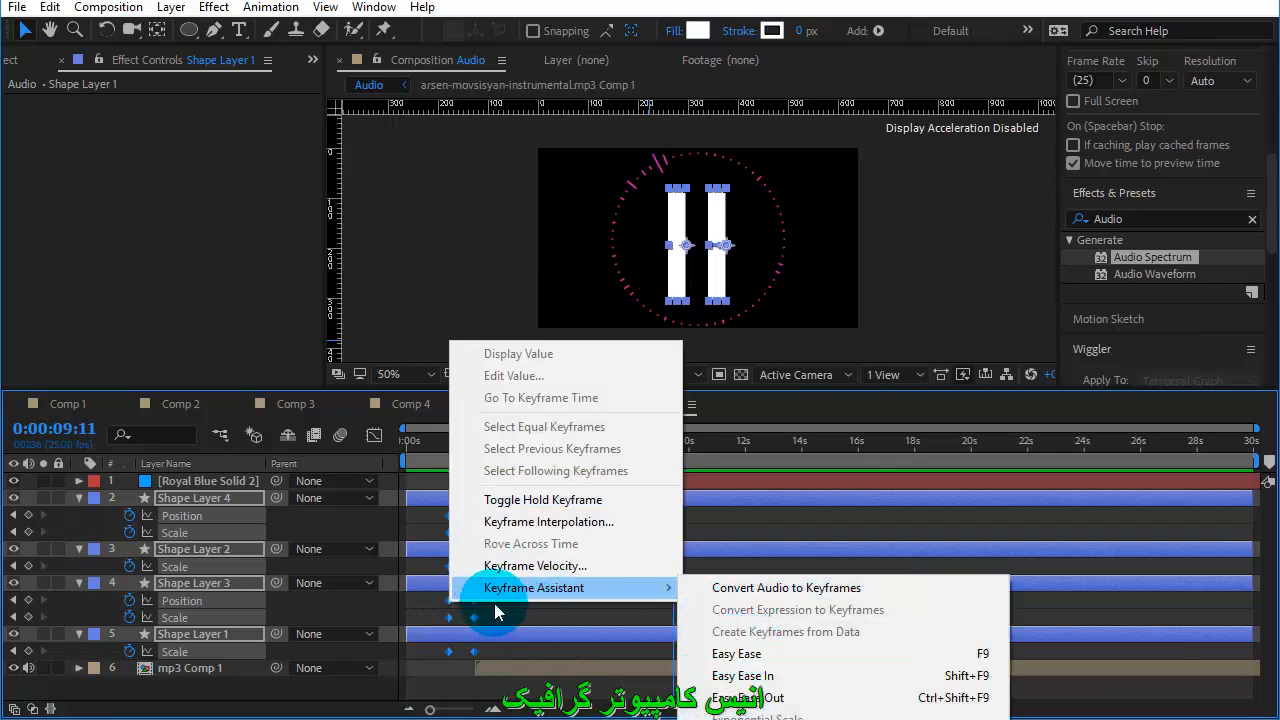
mouse_move(586, 591)
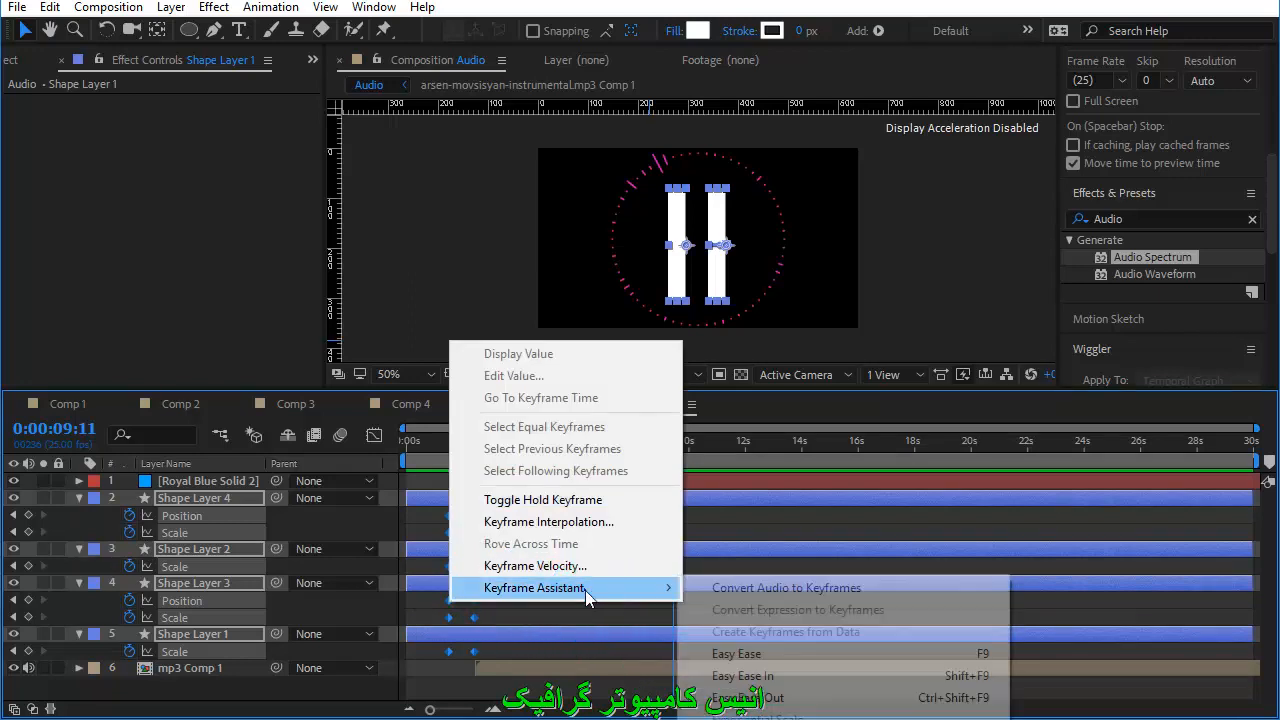
left_click(736, 657)
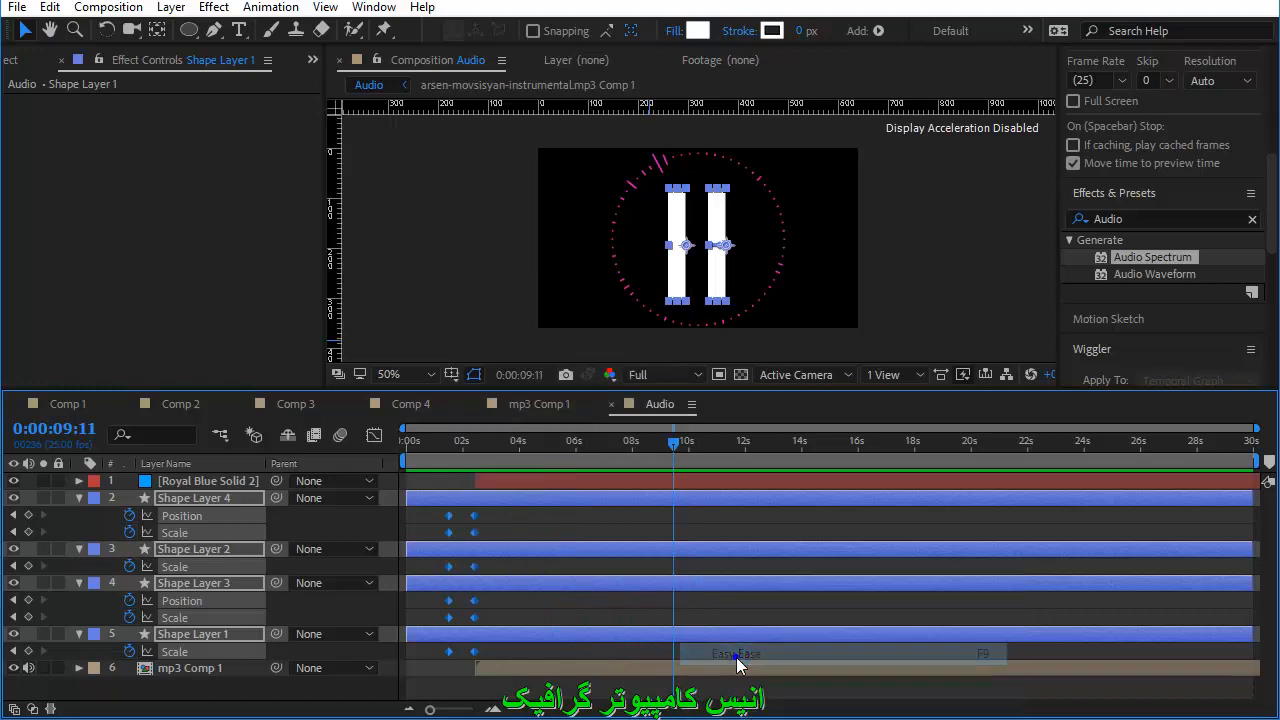
right_click(478, 518)
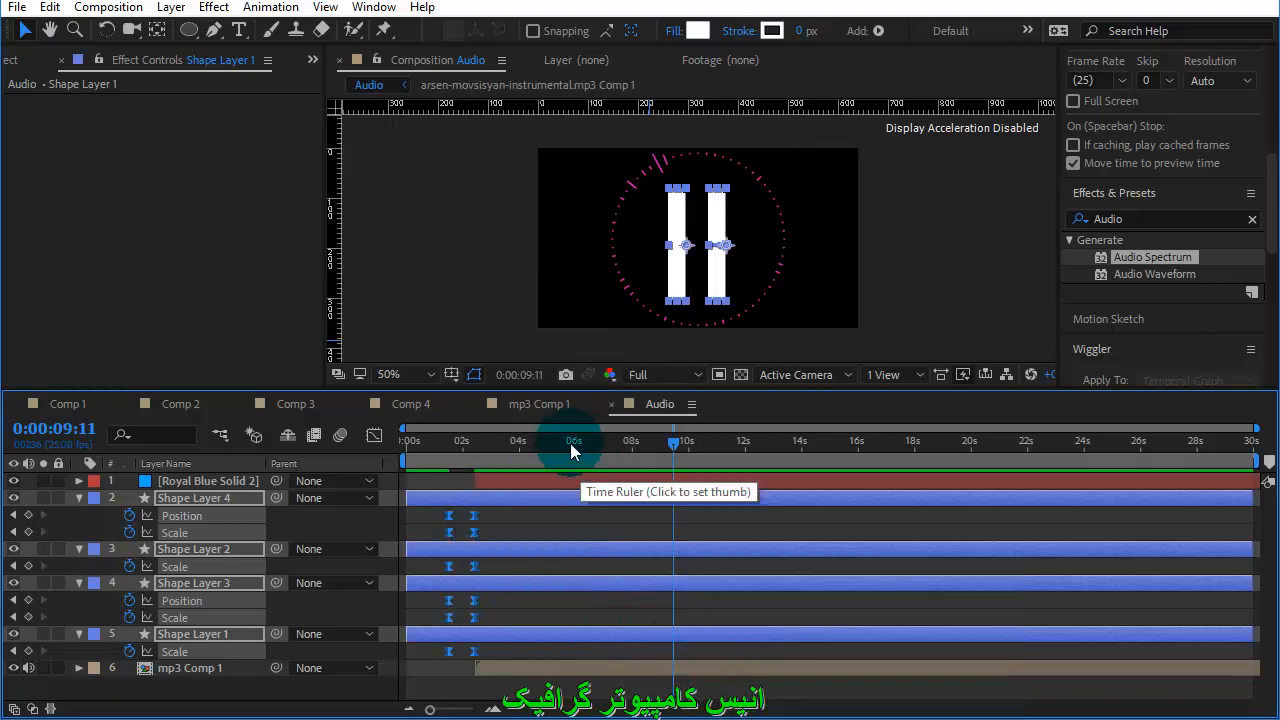
Step: Preview the eased play-to-pause animation from the start of the Audio composition
key("Home")
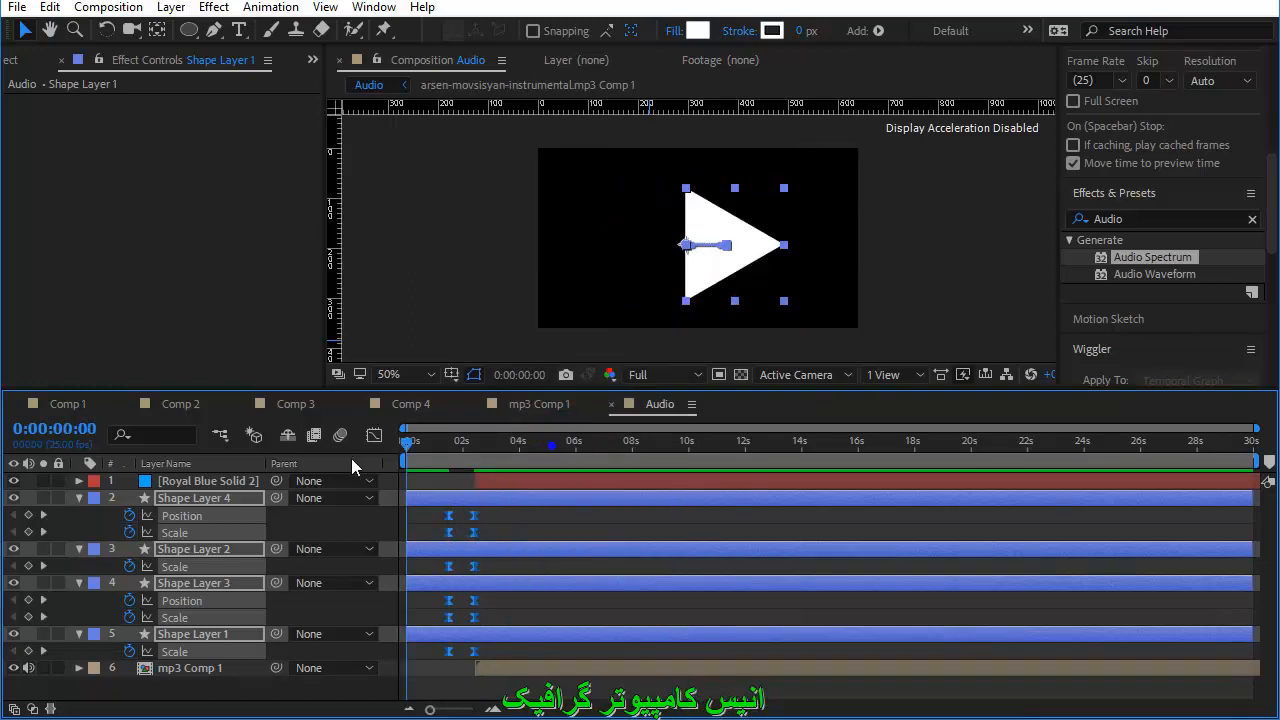
key("space")
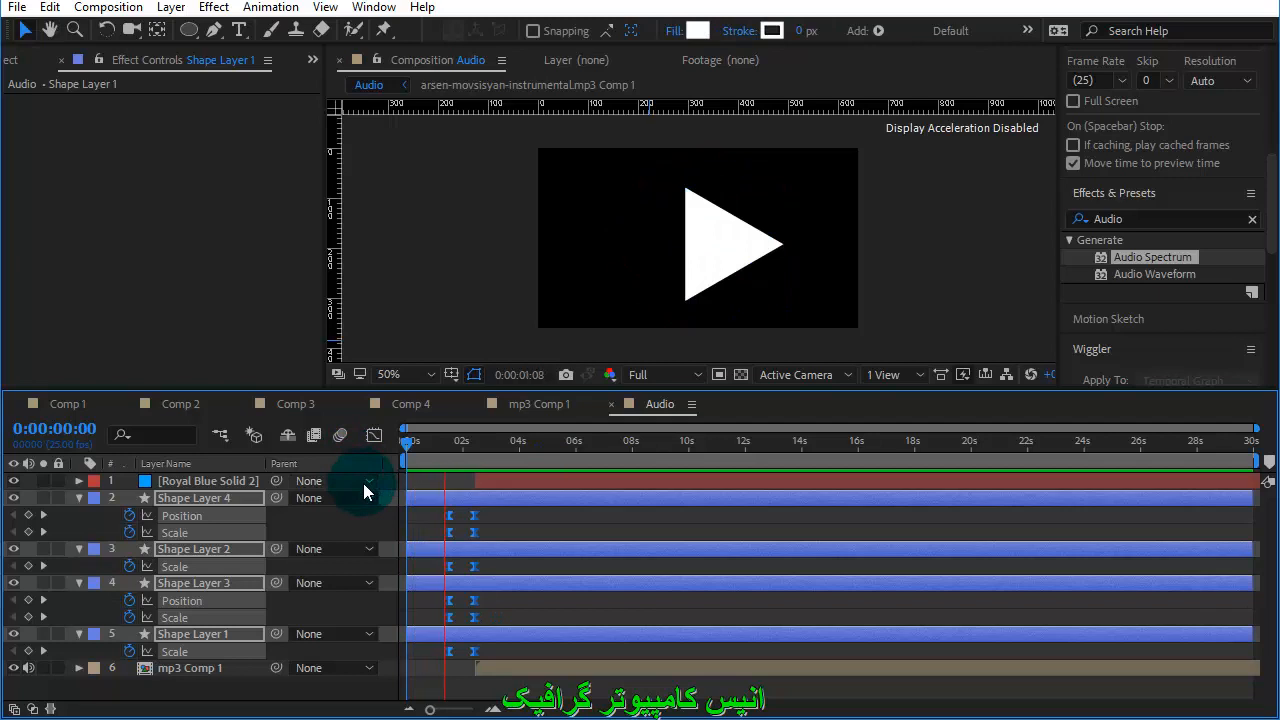
key("space")
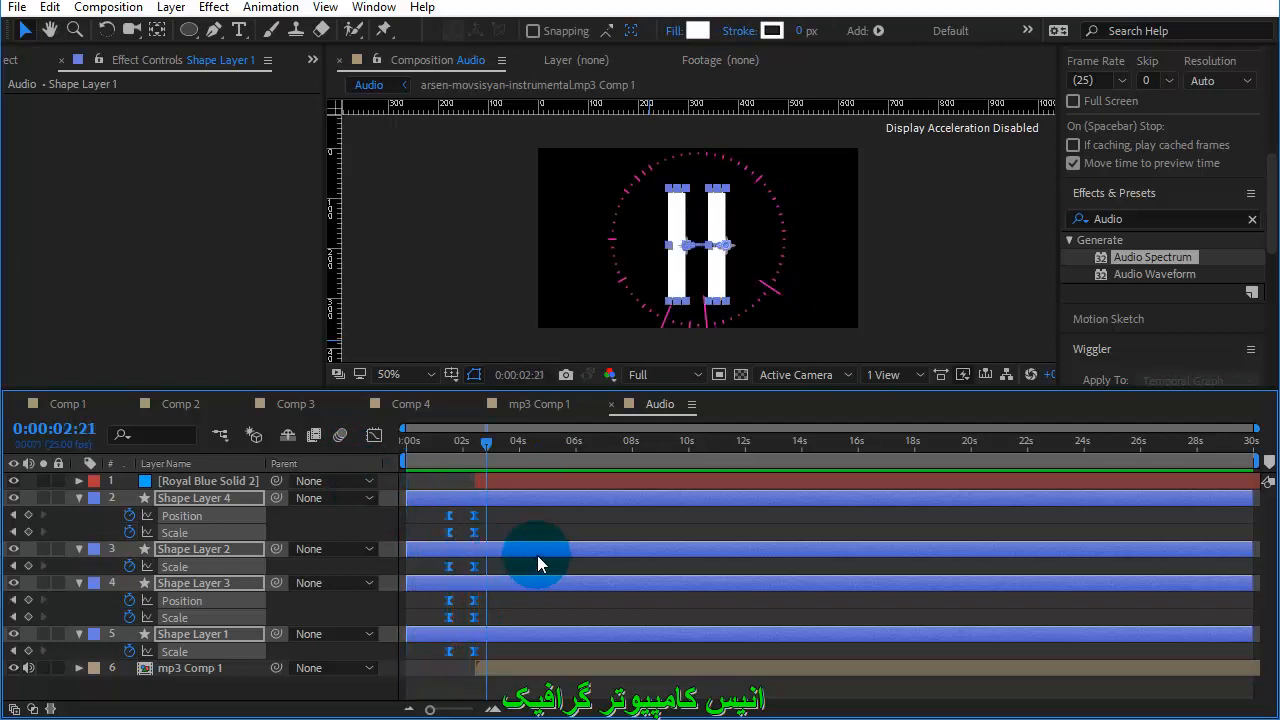
Step: Move the first Position and Scale keyframes of the four shape layers closer to their end keyframes, just before 2 seconds, and preview the morph
left_click(470, 688)
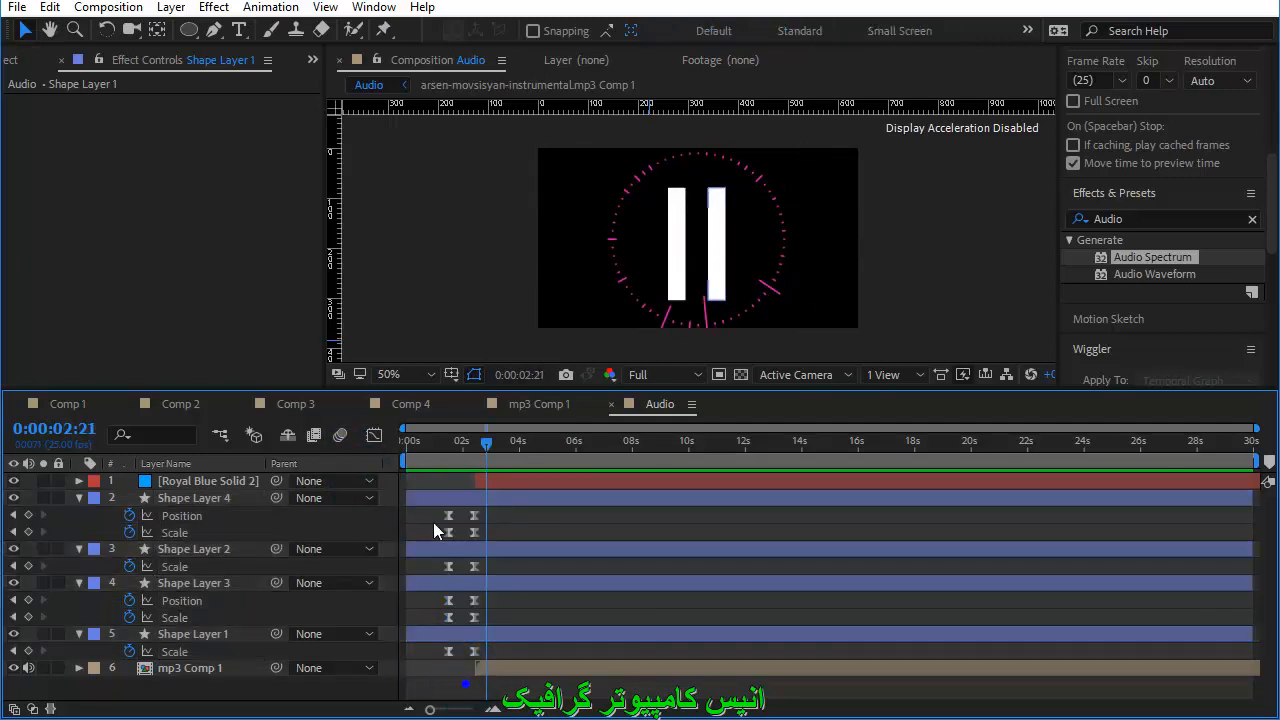
left_click_drag(432, 492, 457, 652)
left_click_drag(480, 460, 450, 460)
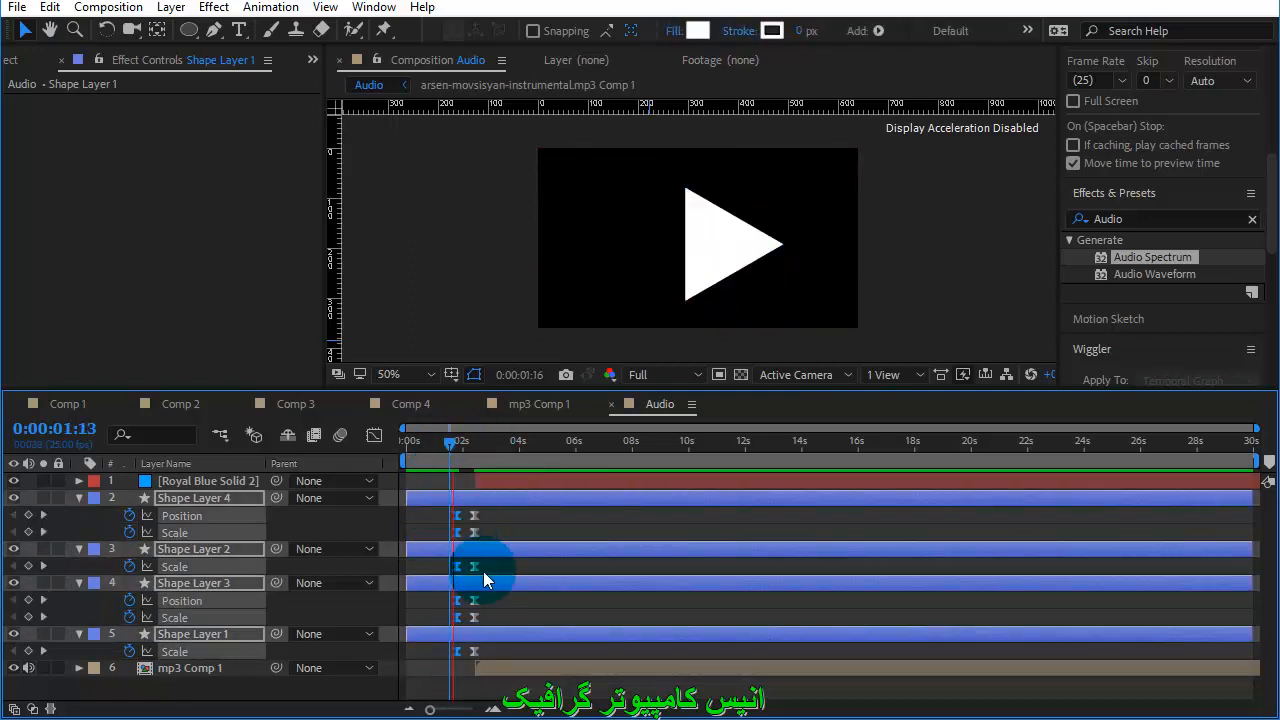
Step: Play back the whole Audio composition from the start to review the play-to-pause morph with the spectrum
key("space")
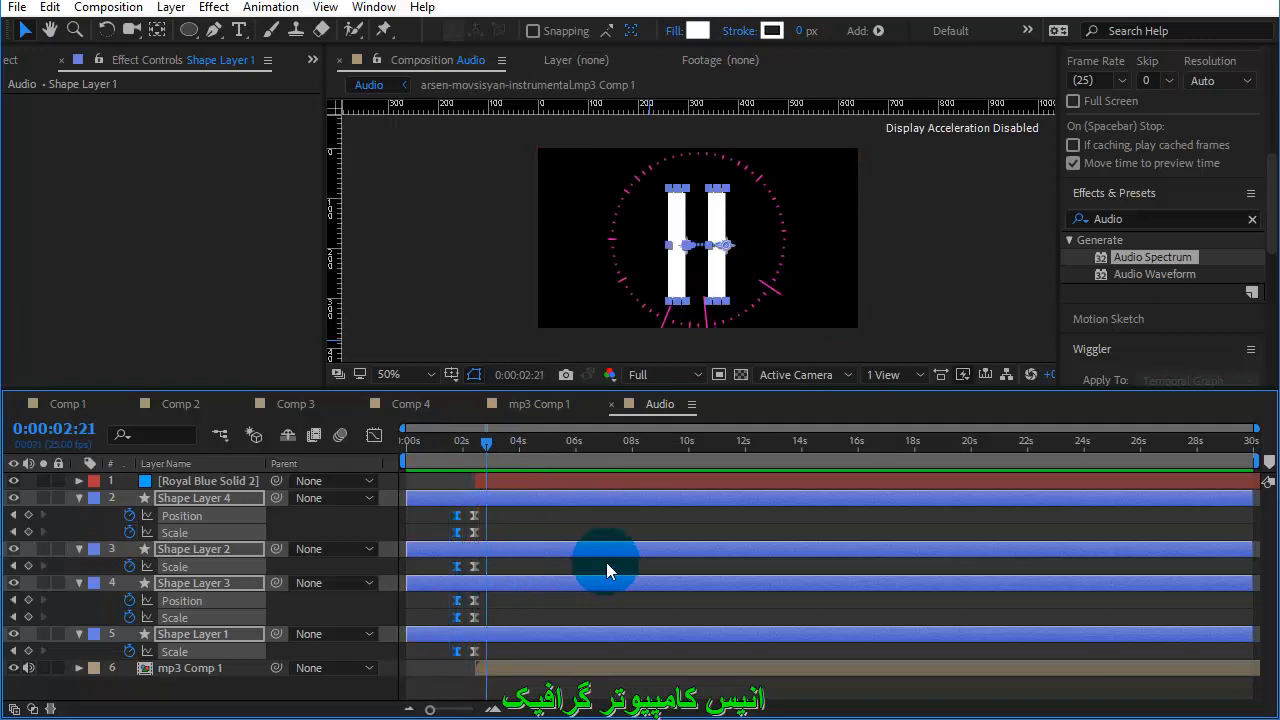
key("Home")
key("space")
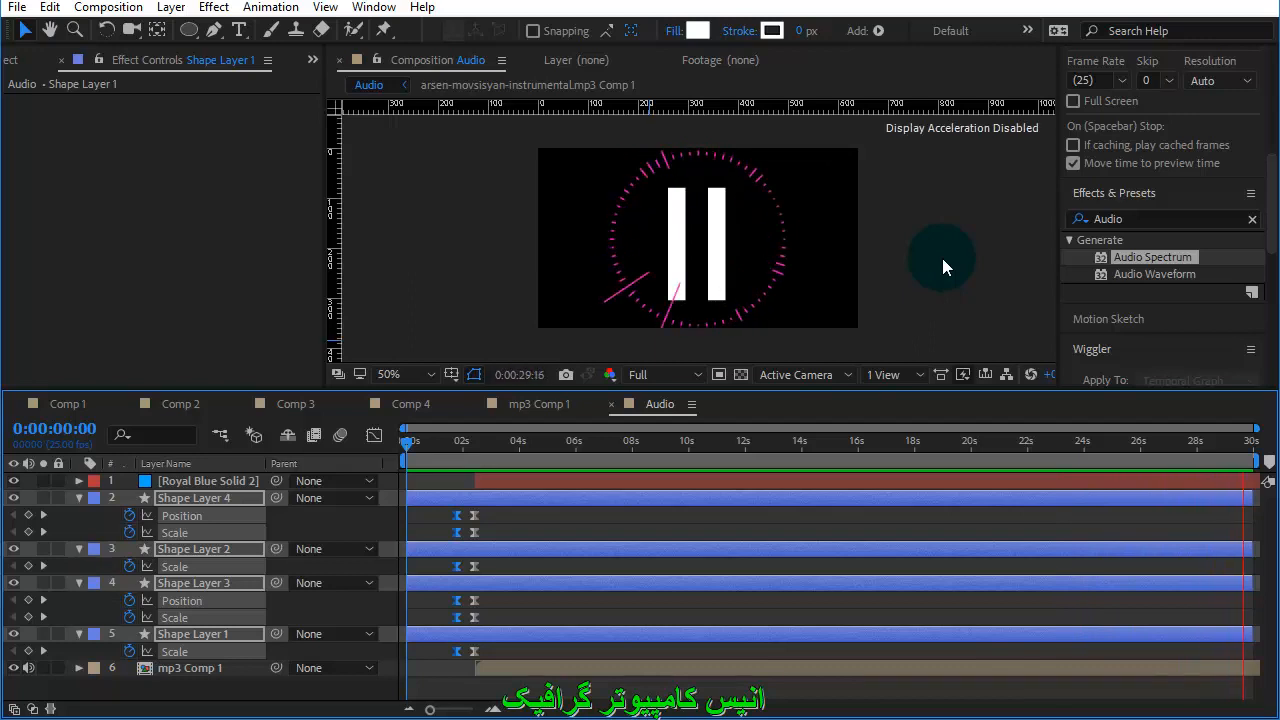
key("space")
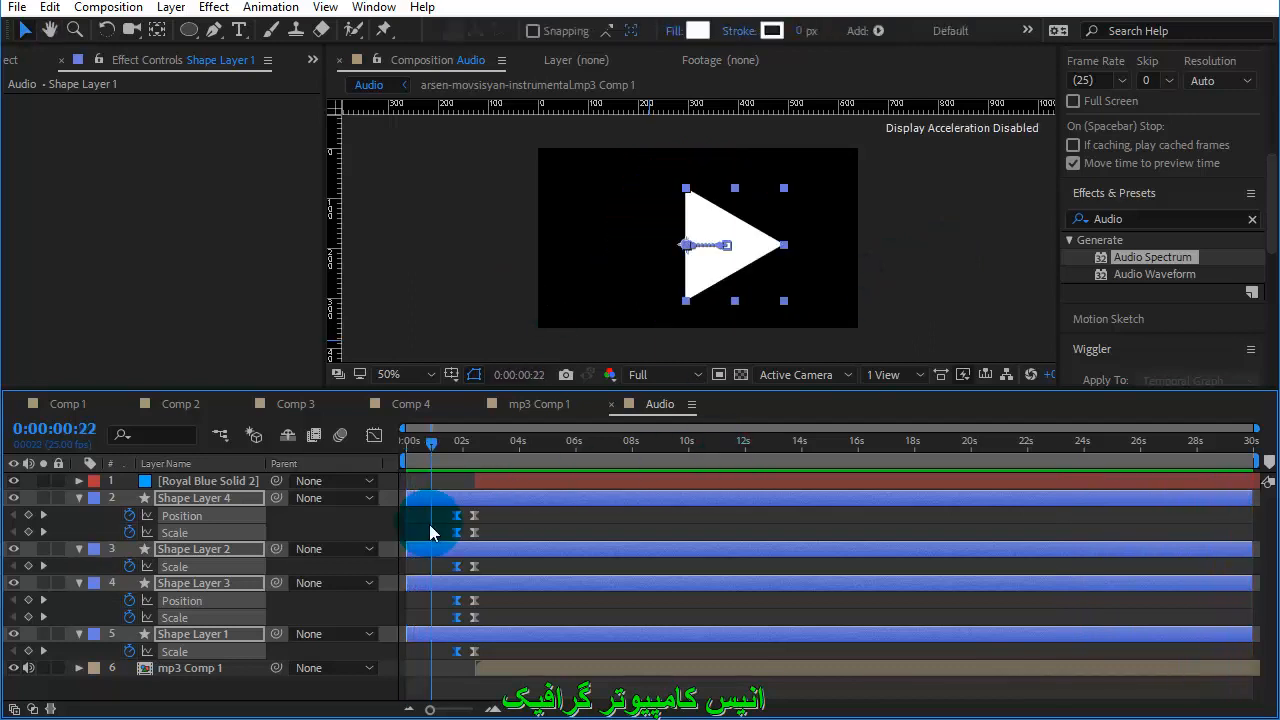
Step: Copy Shape Layer 4's Position and Scale keyframes and paste them at 0:00:27:00
left_click_drag(492, 511, 439, 657)
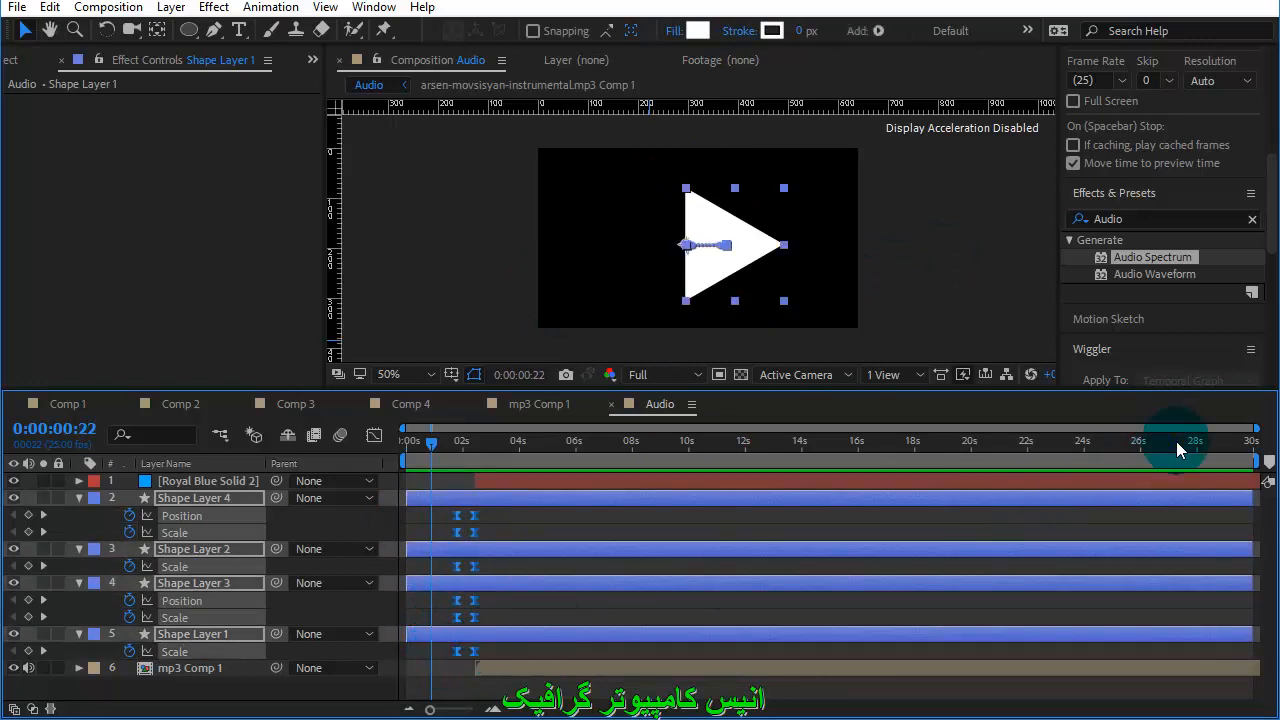
left_click_drag(1174, 442, 1169, 443)
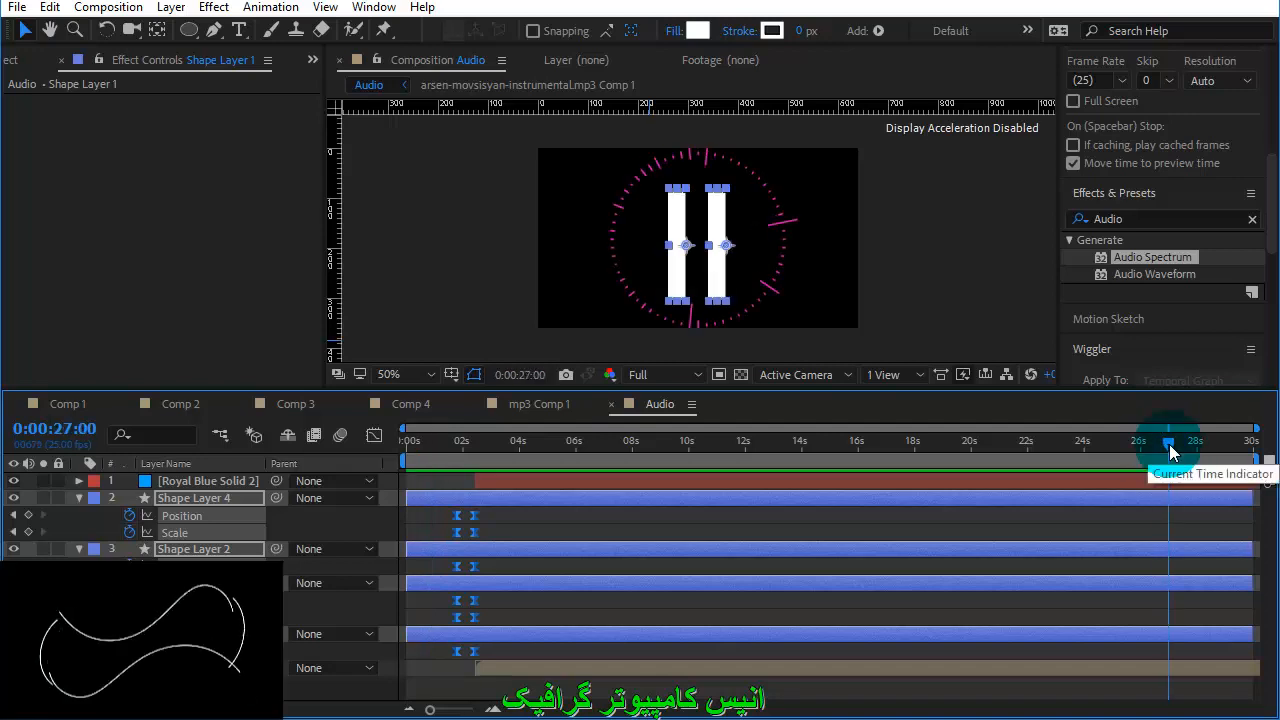
key("ctrl+d")
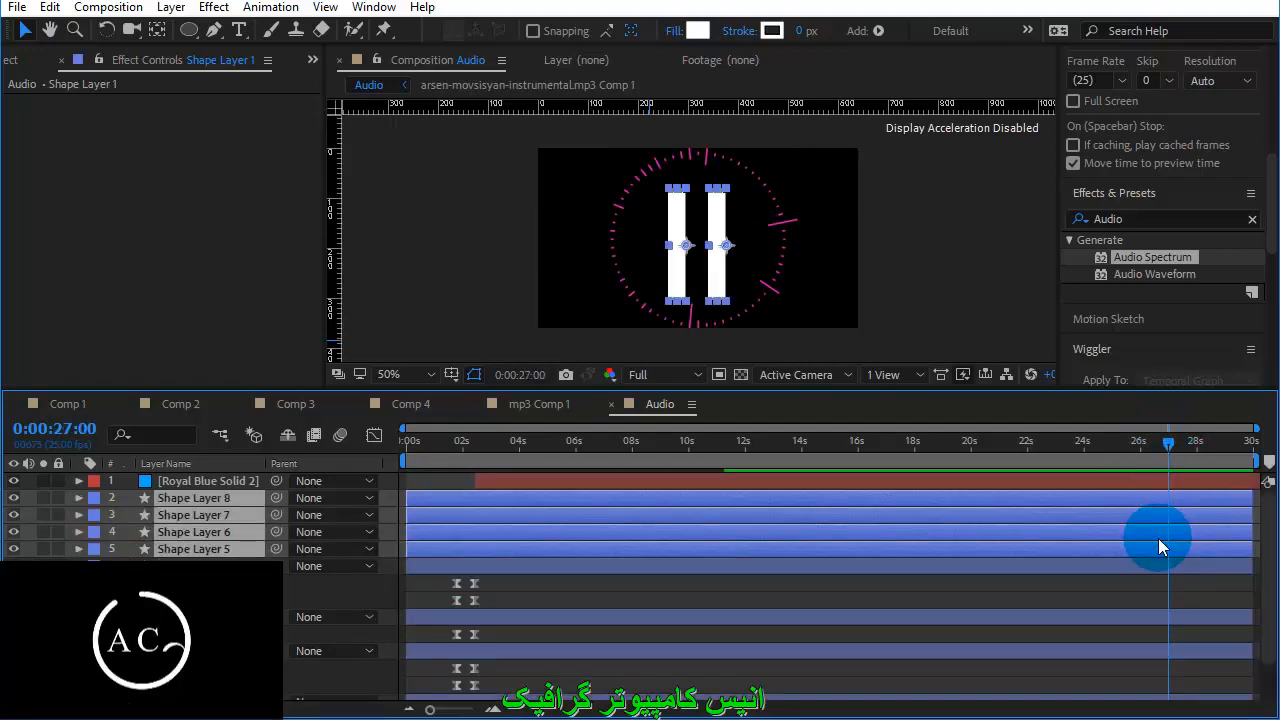
key("Delete")
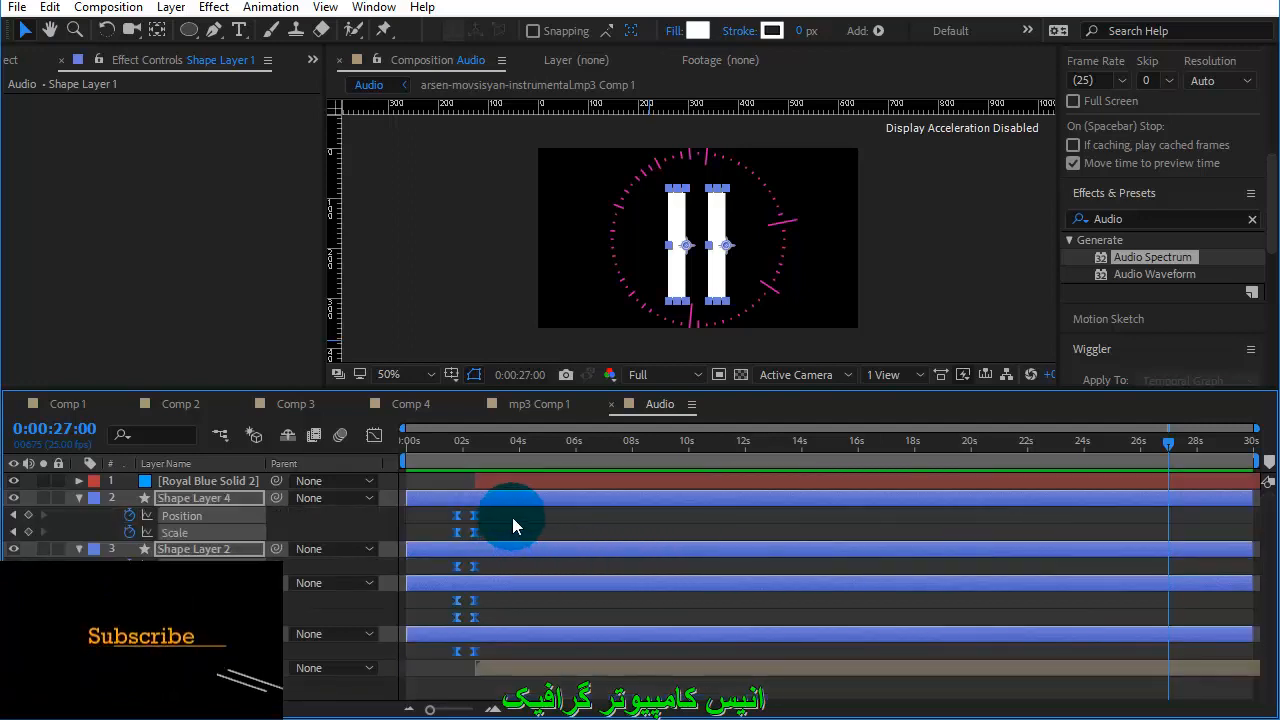
left_click_drag(484, 522, 447, 534)
key("ctrl+c")
key("ctrl+v")
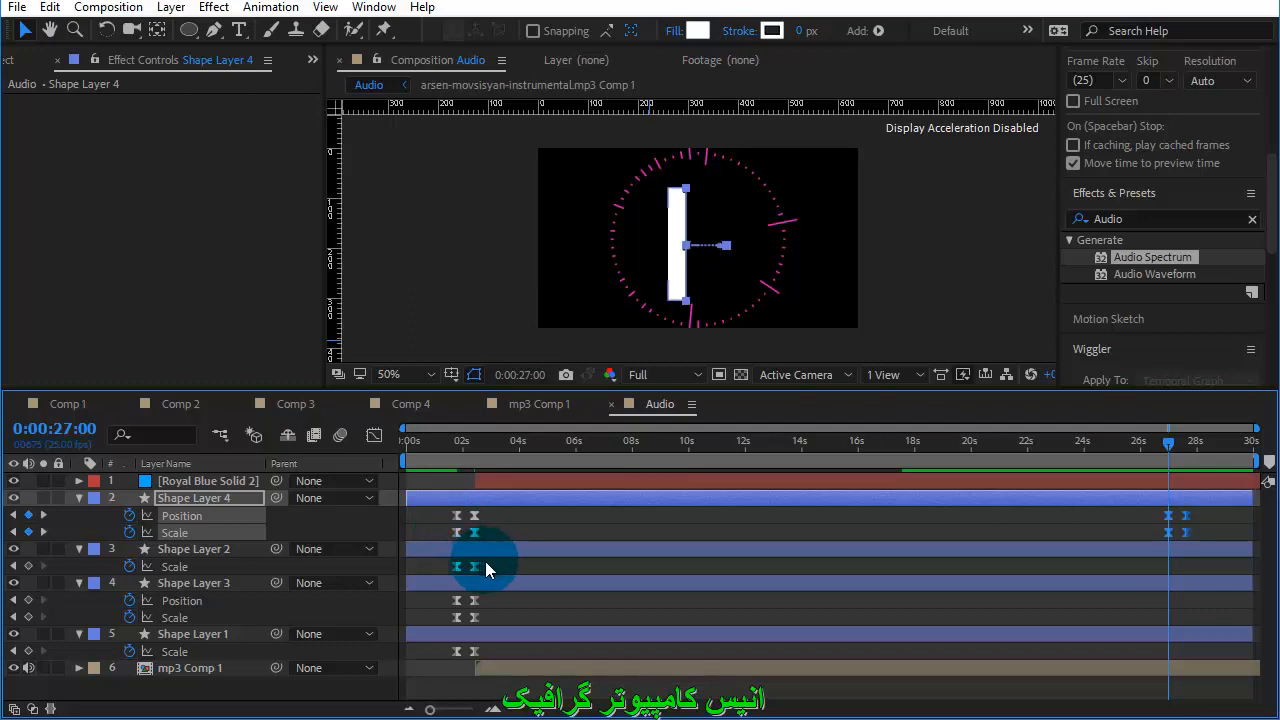
Step: Copy the keyframes of Shape Layer 2, Shape Layer 3 and Shape Layer 1 one layer at a time and paste them at 0:00:27:00
left_click(507, 553)
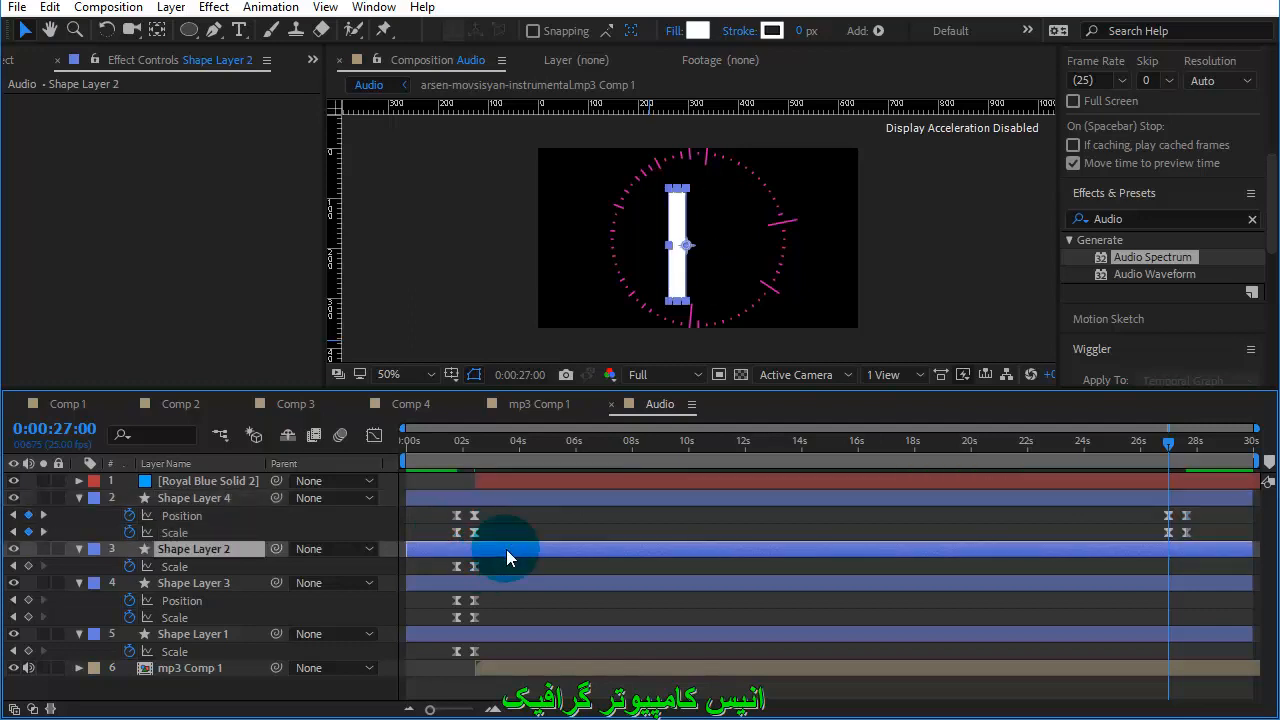
left_click_drag(495, 563, 435, 654)
key("ctrl+c")
key("ctrl+v")
key("ctrl+c")
key("ctrl+v")
key("ctrl+c")
key("ctrl+v")
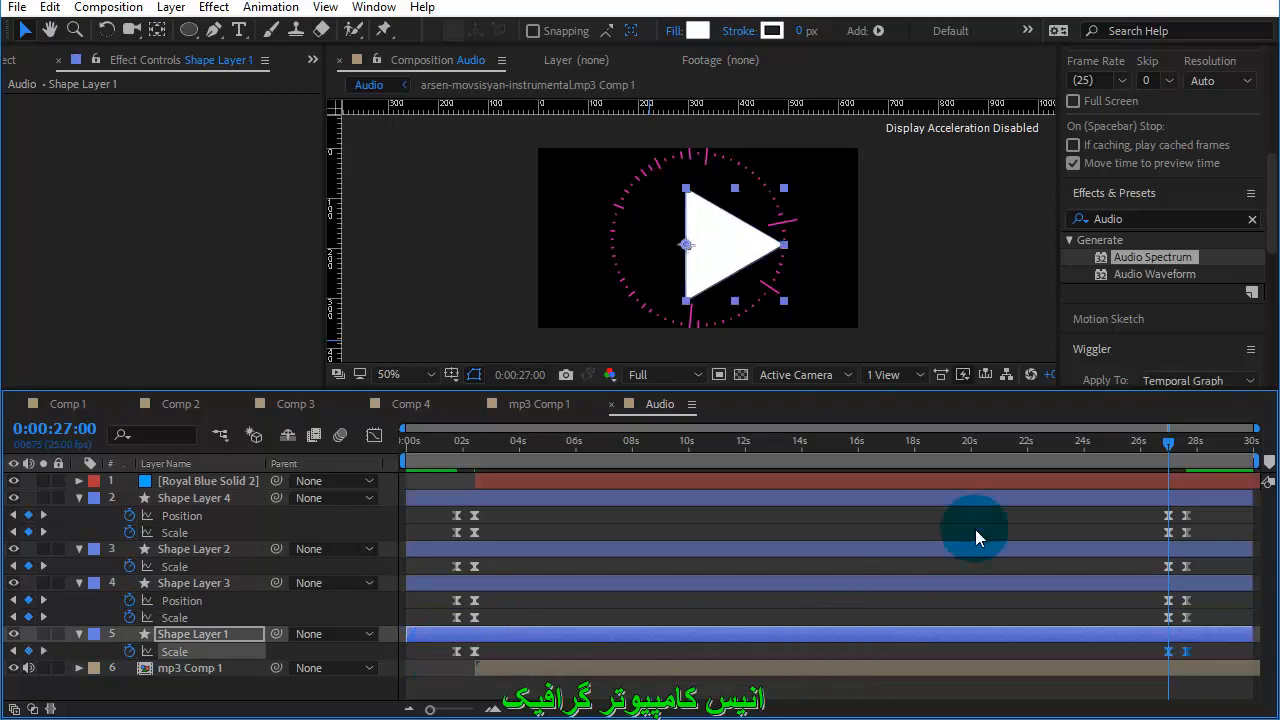
Step: Reverse the pasted morph by moving the four shape layers' 27-second keyframes past the 27:16 ones, to about 0:00:28:07
left_click_drag(1143, 509, 1201, 662)
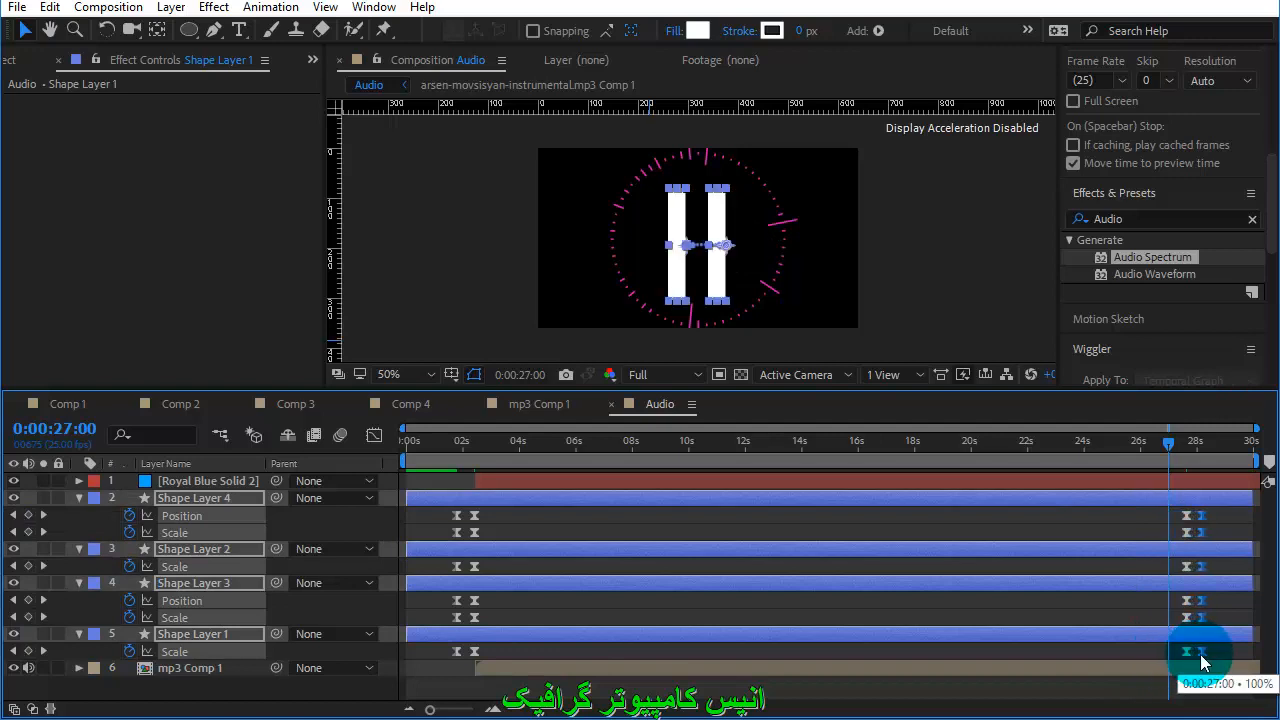
left_click_drag(1204, 660, 1212, 648)
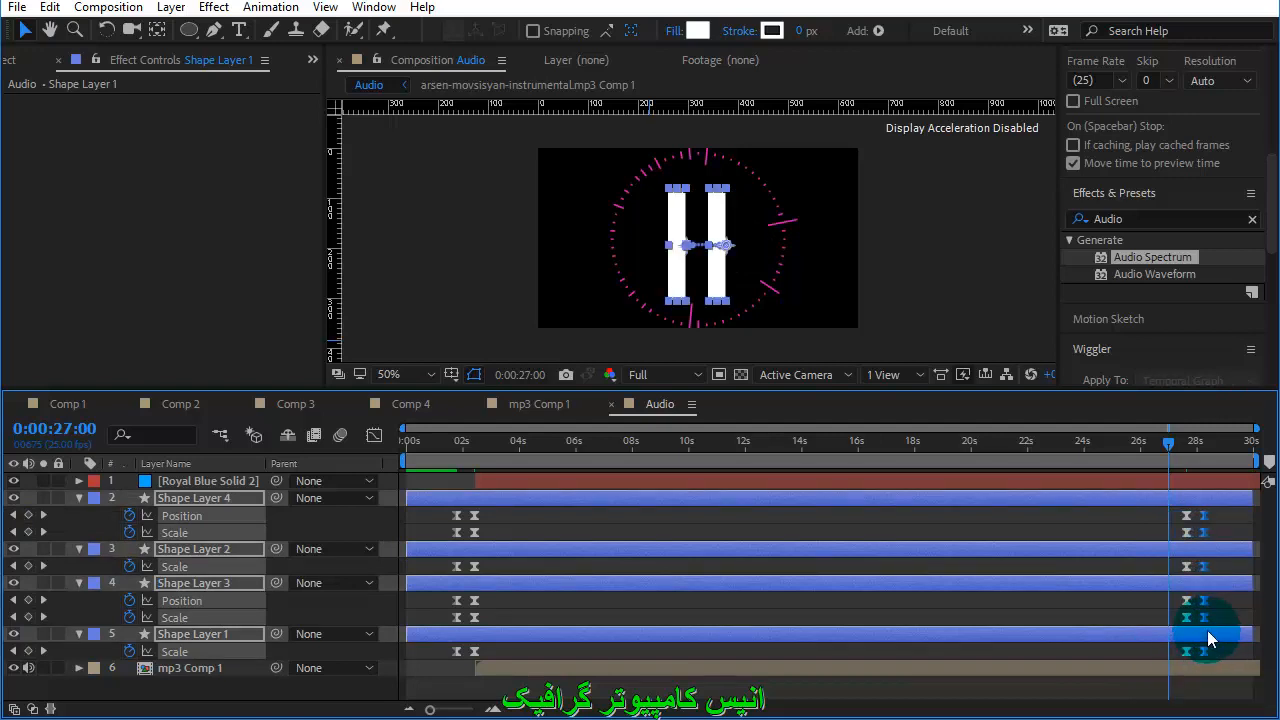
left_click(1228, 668)
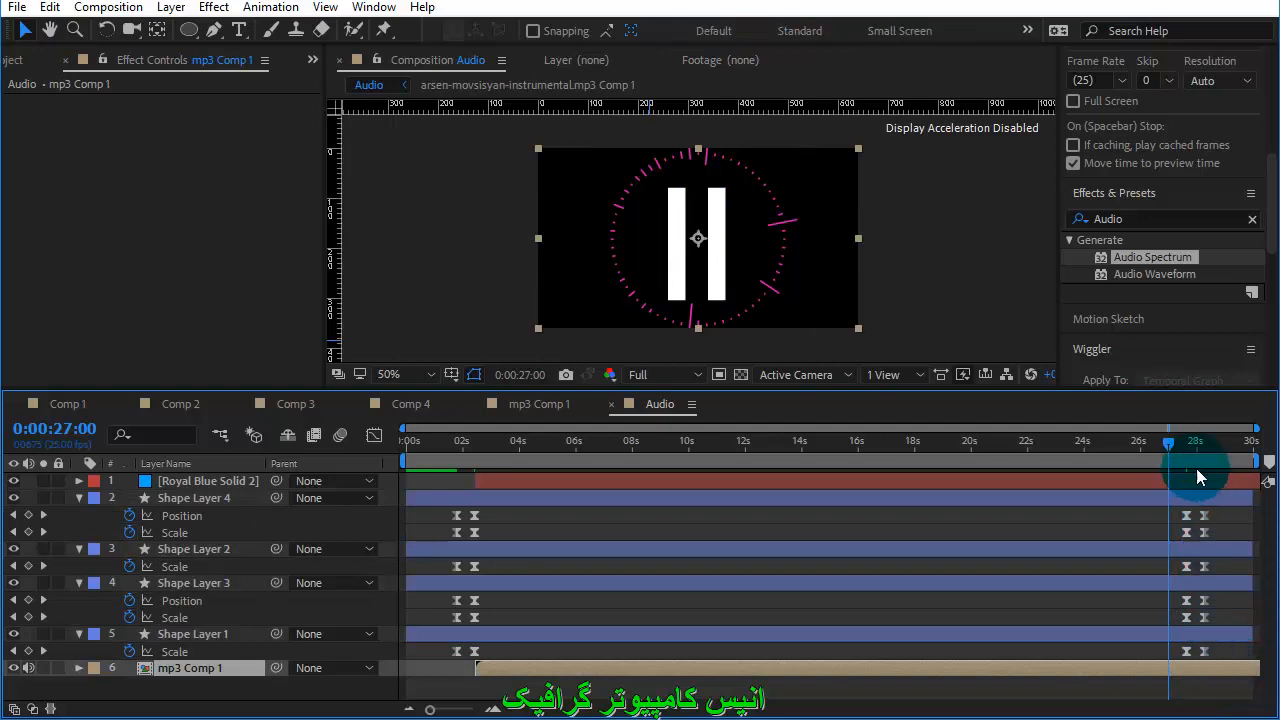
Step: Trim the end of the Royal Blue Solid 2 spectrum layer to the pause keyframes at 0:00:27:16
left_click_drag(1168, 451, 1187, 451)
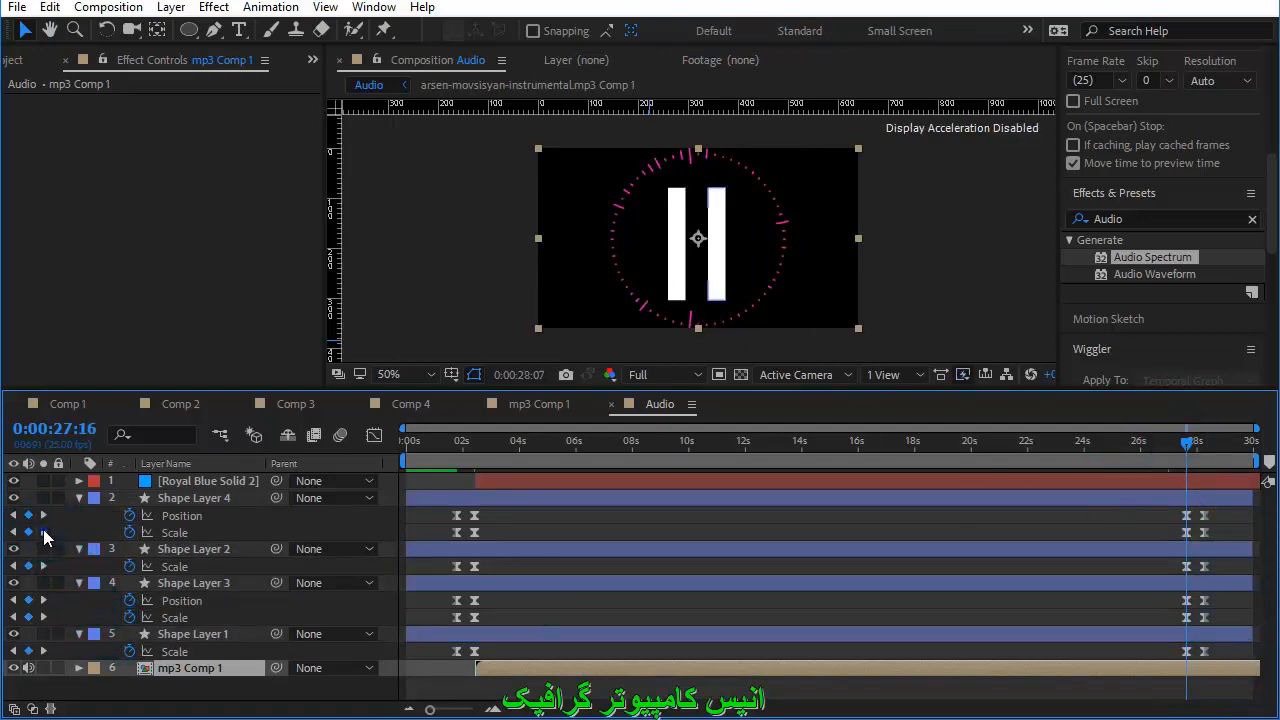
left_click(43, 532)
left_click(13, 532)
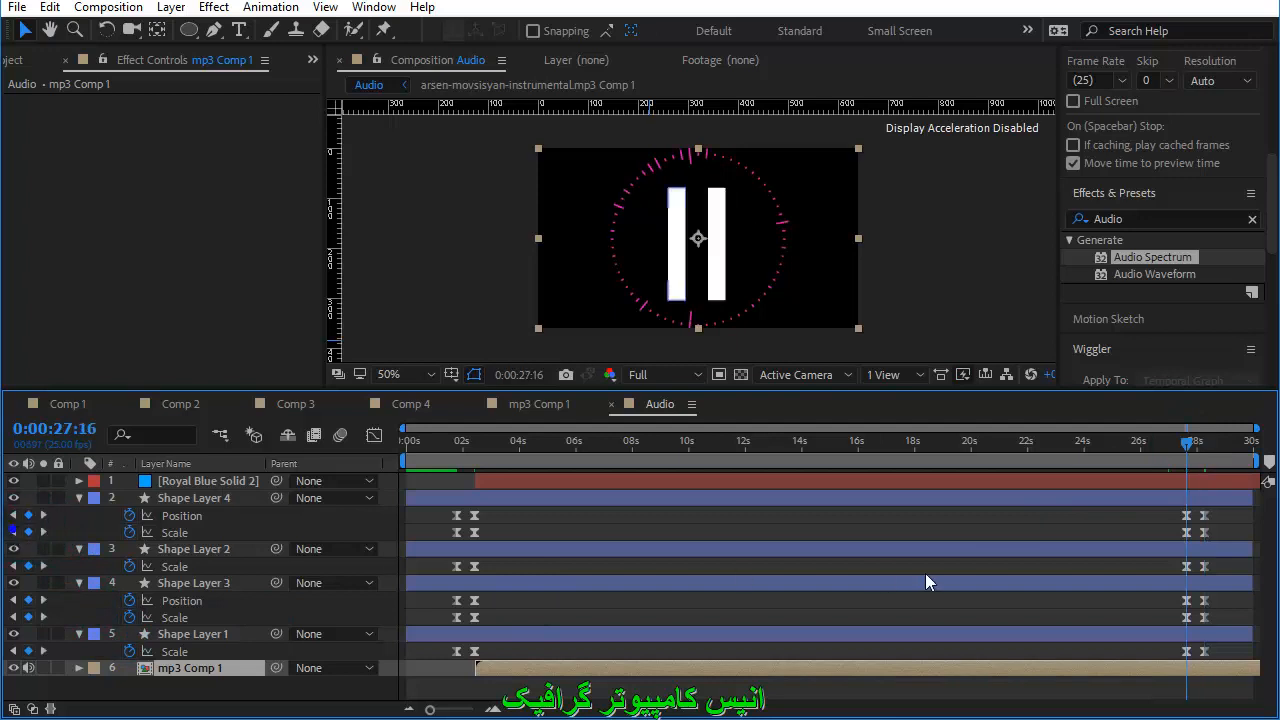
left_click(1237, 484)
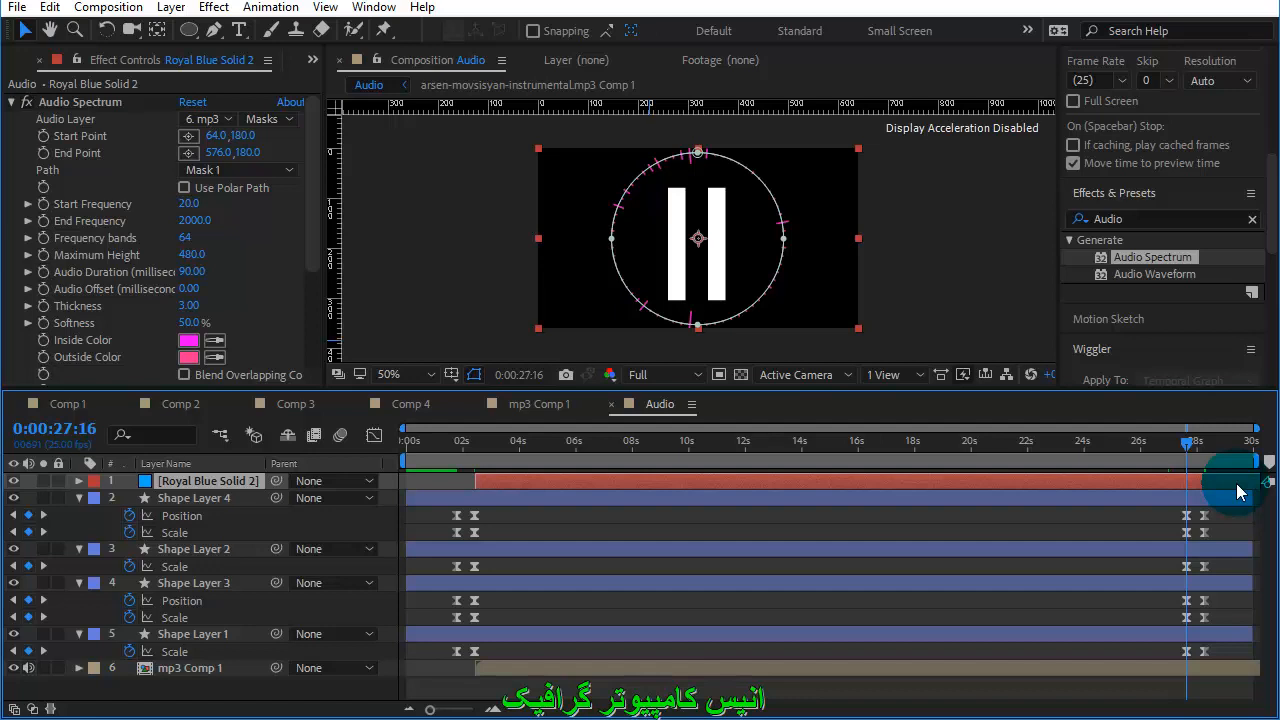
key("ctrl+shift+d")
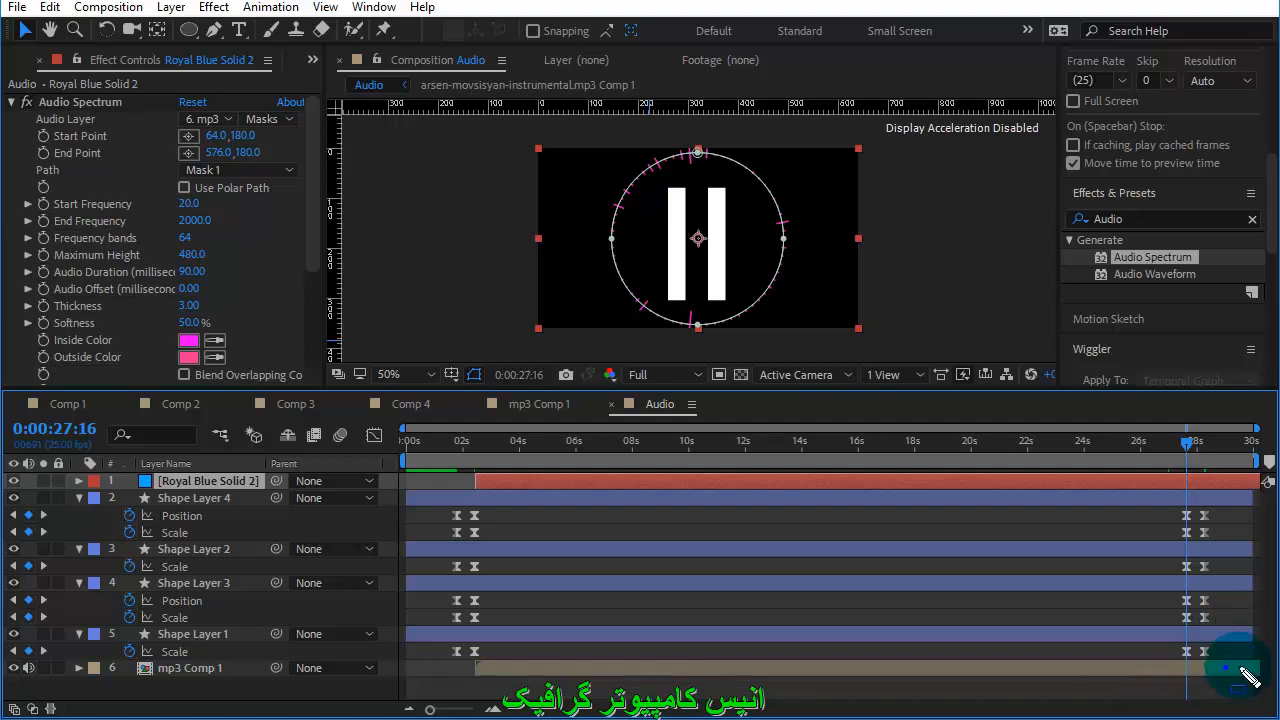
left_click(1178, 606)
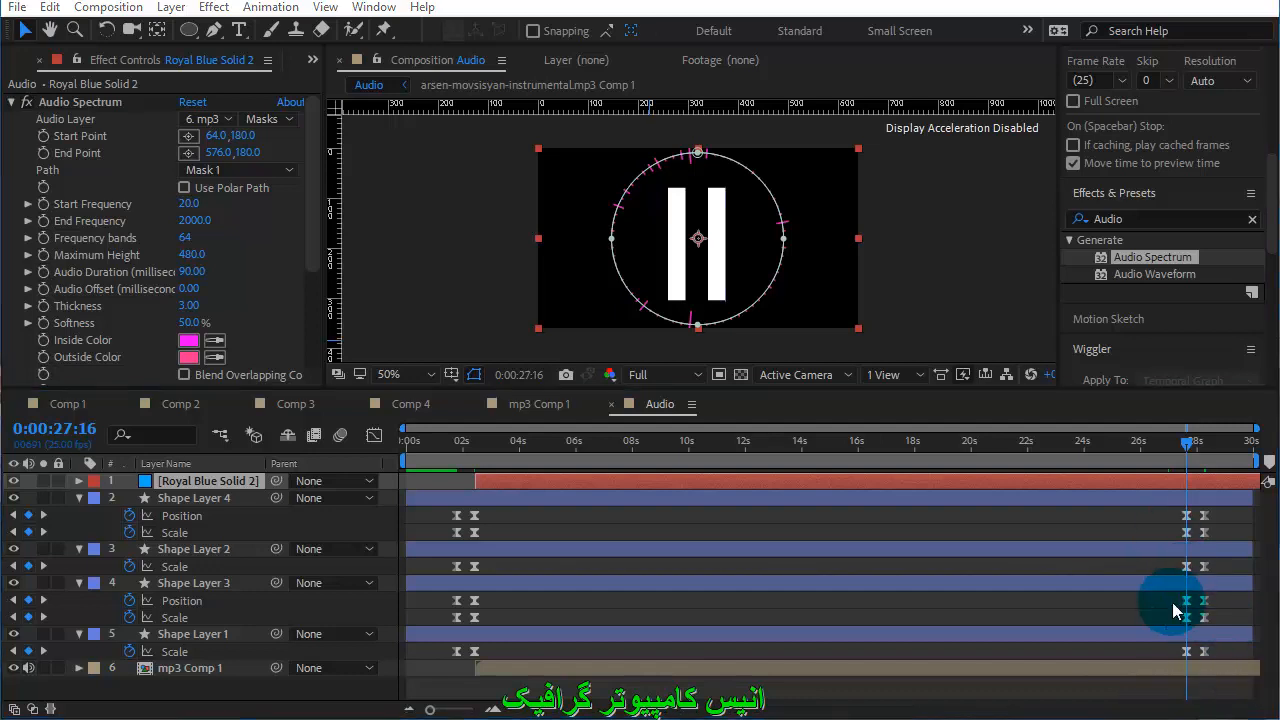
left_click(1222, 672)
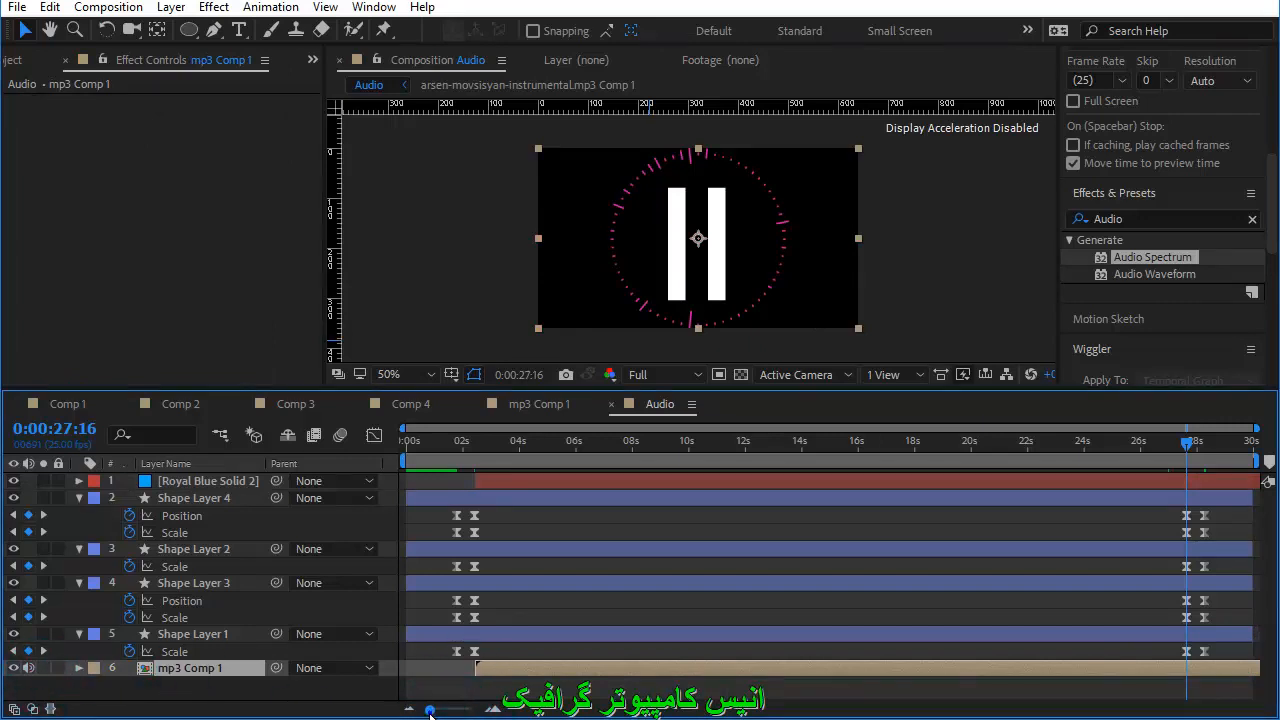
left_click(1211, 483)
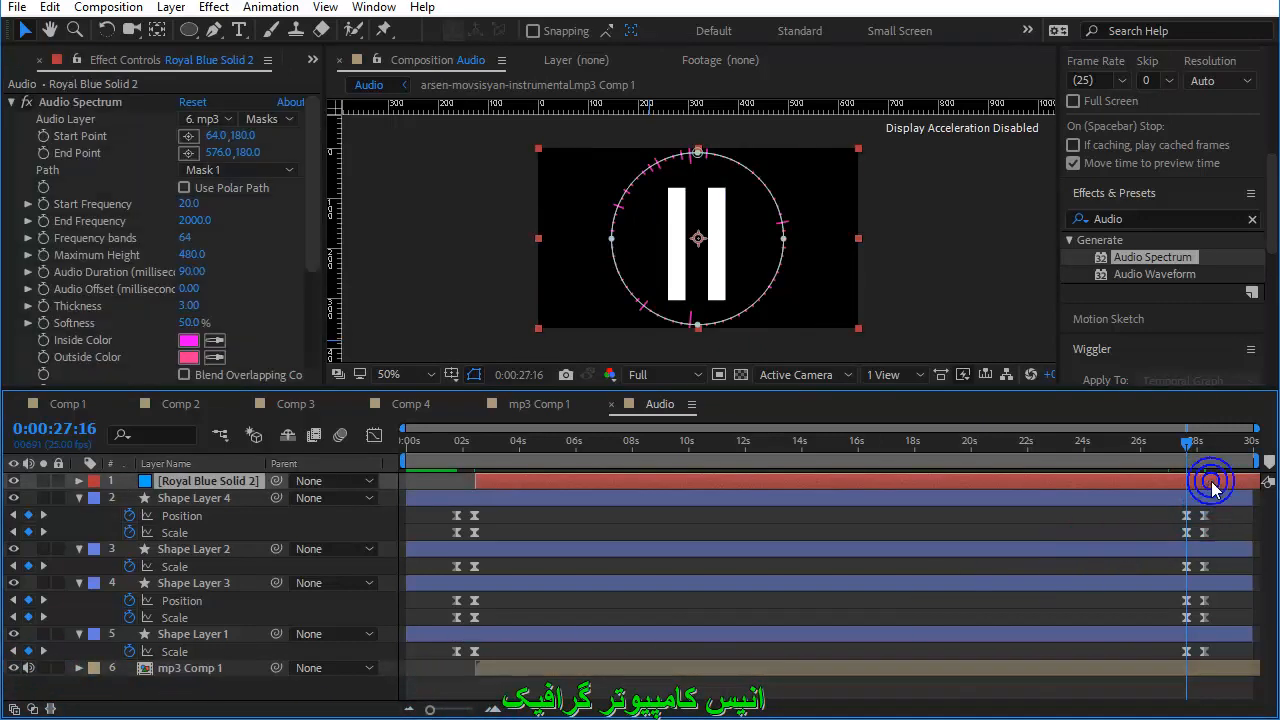
left_click_drag(1215, 480, 924, 482)
left_click_drag(498, 482, 689, 510)
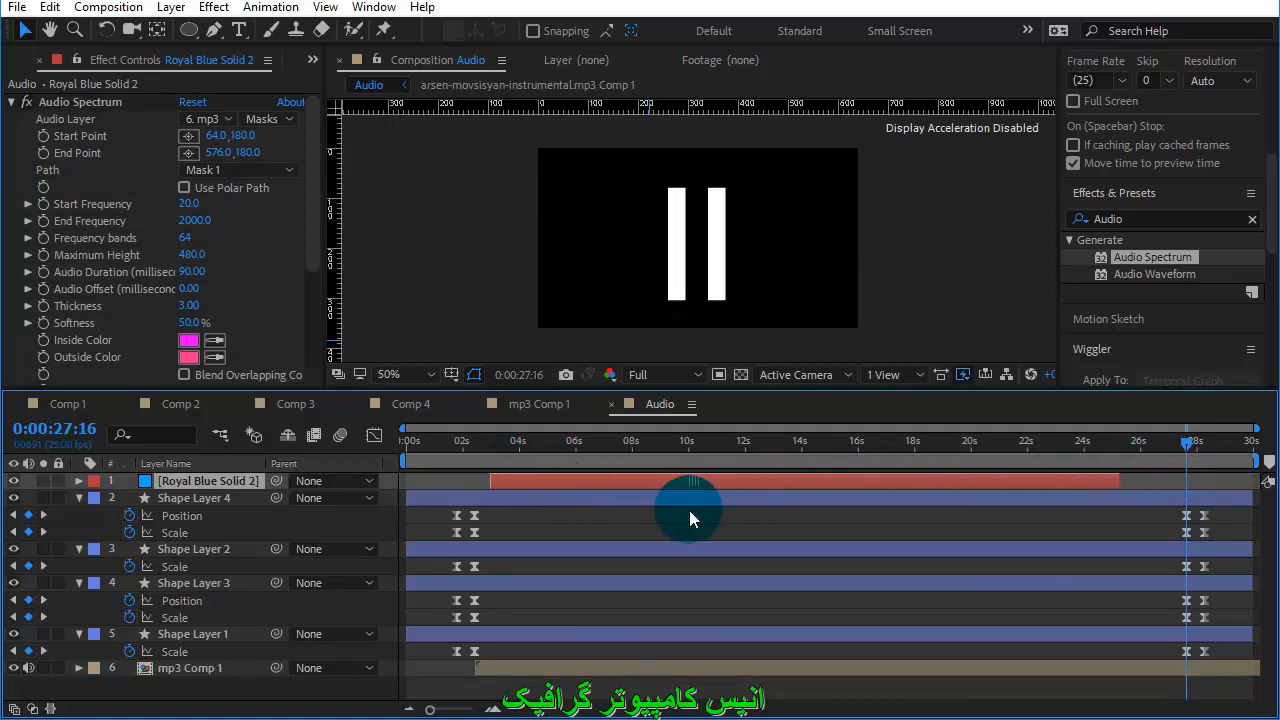
left_click_drag(1101, 481, 1180, 506)
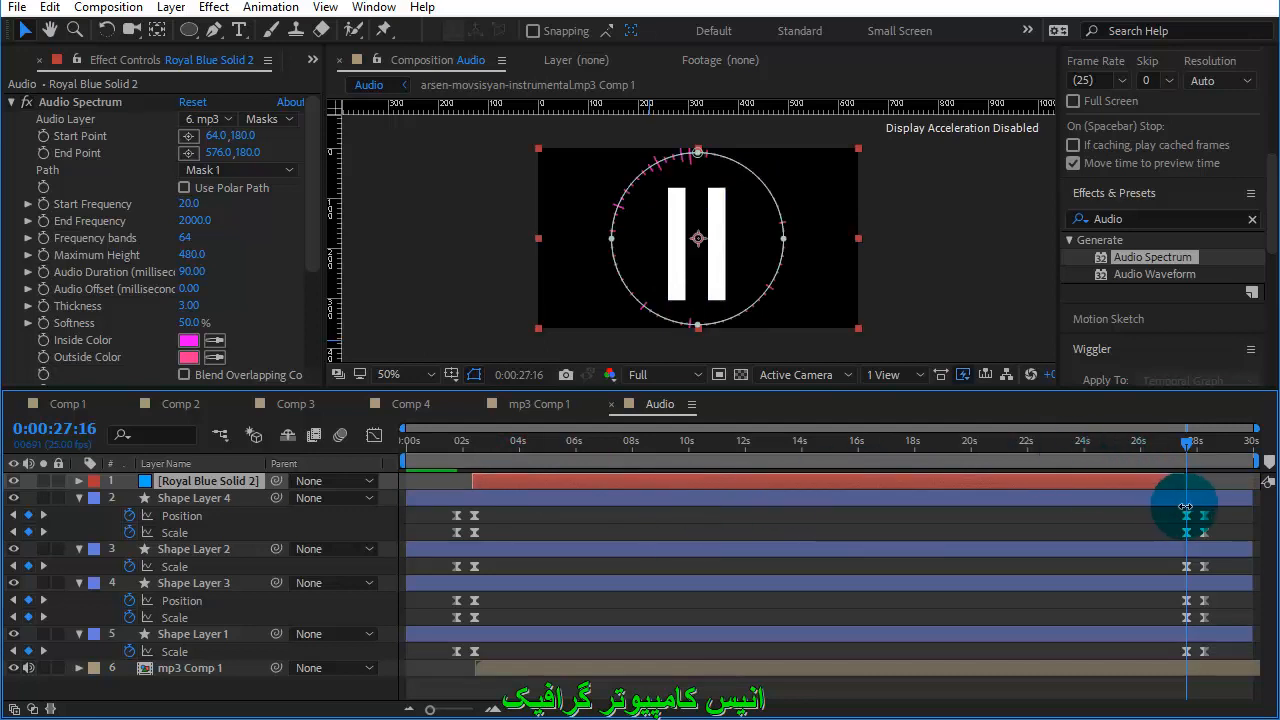
Step: Trim the end of the mp3 Comp 1 layer to 0:00:27:16 and preview the composition
left_click(1218, 672)
left_click_drag(1221, 672, 738, 663)
left_click_drag(906, 682, 1185, 672)
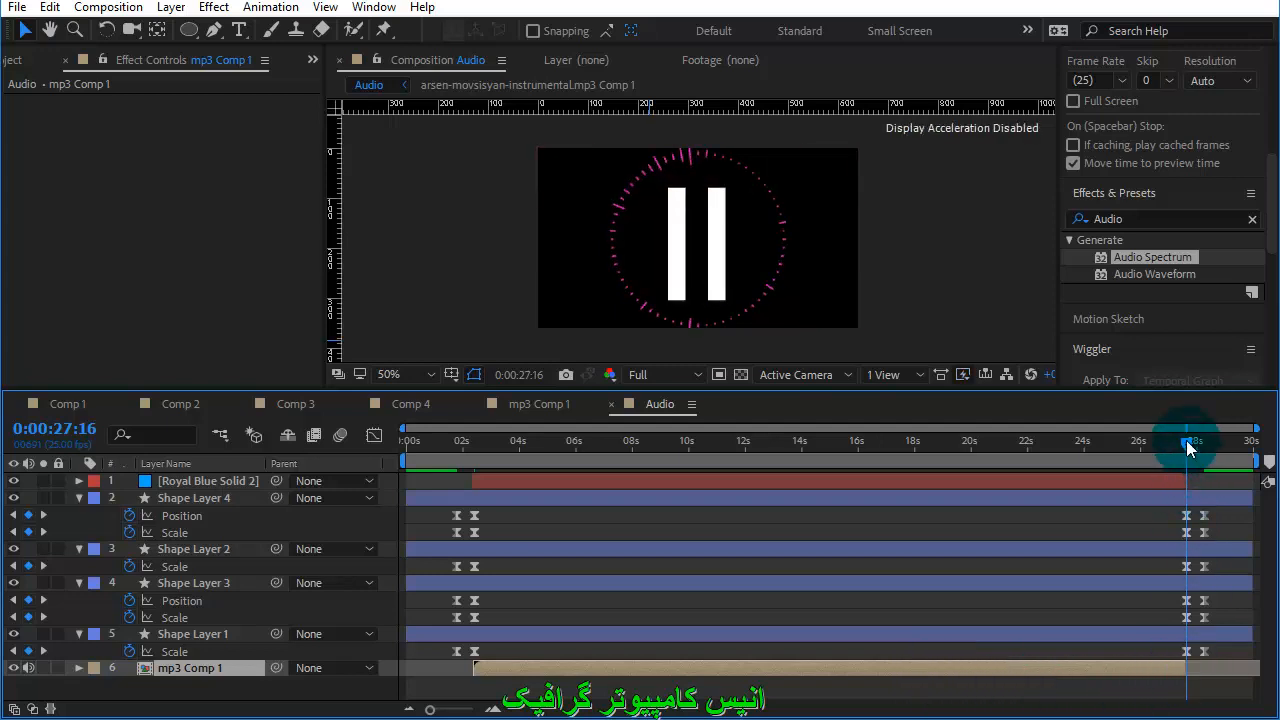
left_click_drag(1186, 451, 477, 506)
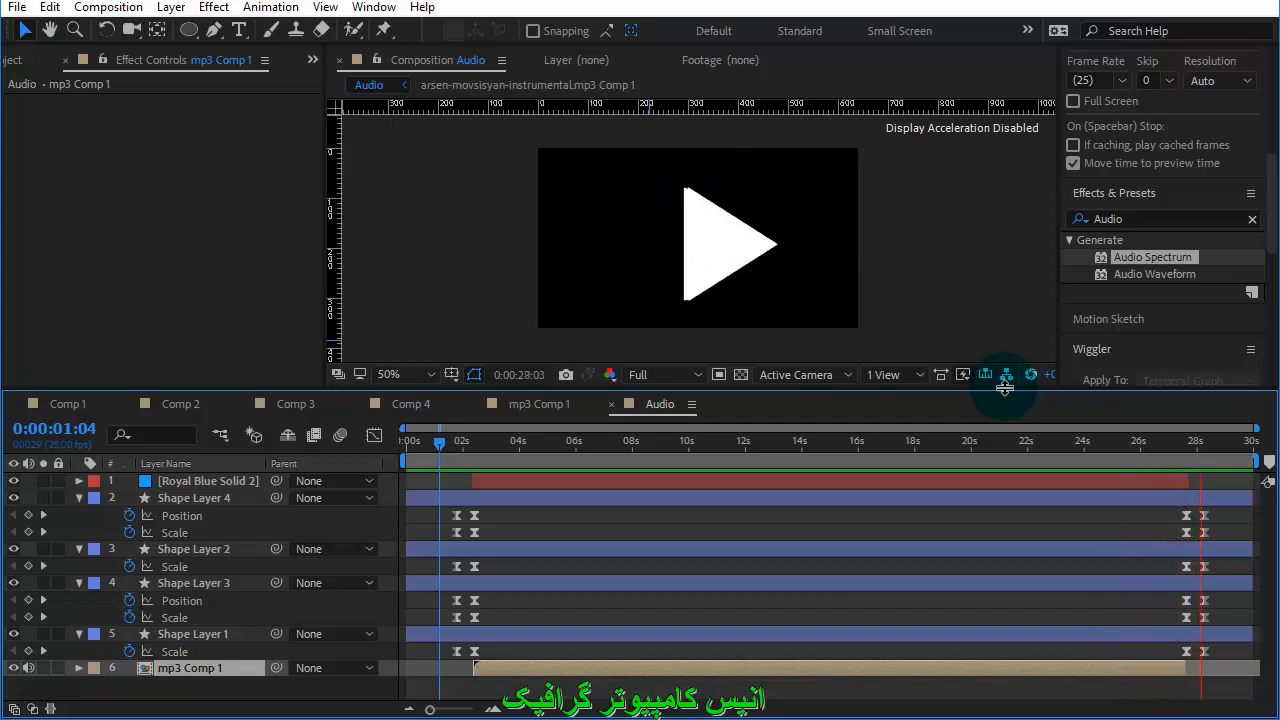
key("space")
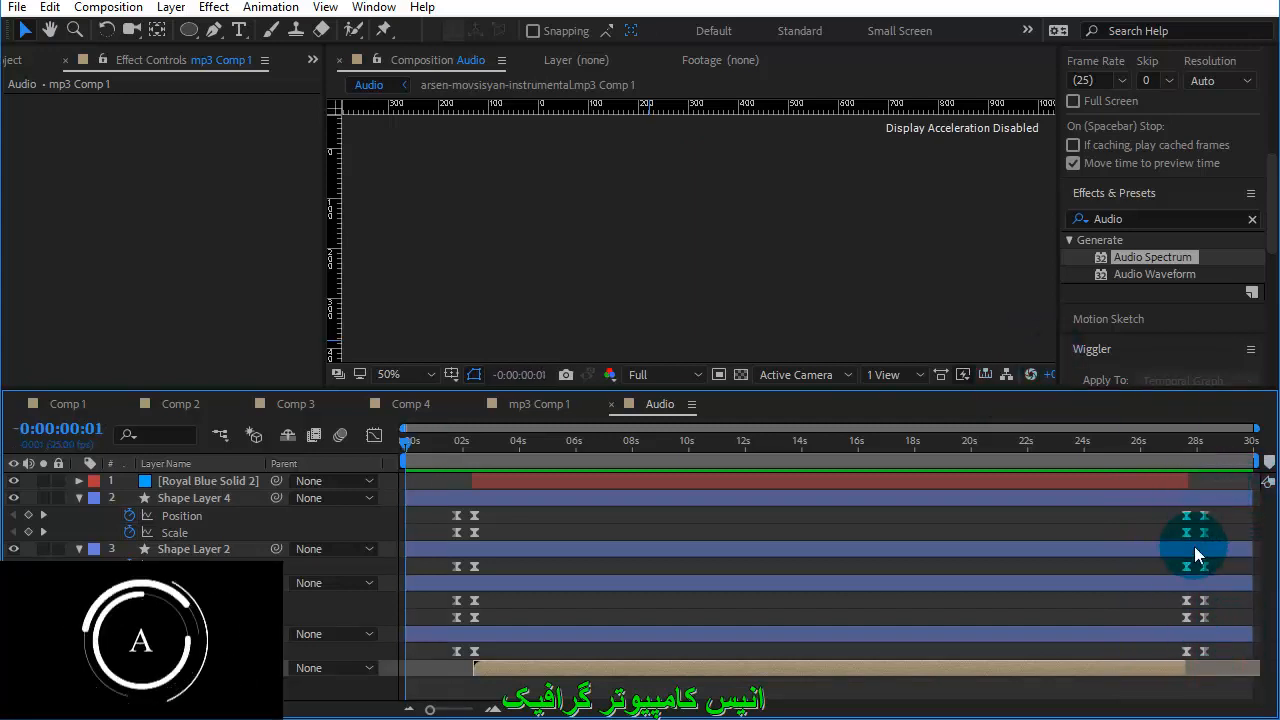
Step: Extend the ends of the mp3 Comp 1 and Royal Blue Solid 2 layers to about 0:00:28:00, during the closing morph
left_click(1171, 451)
left_click_drag(1172, 452, 1198, 454)
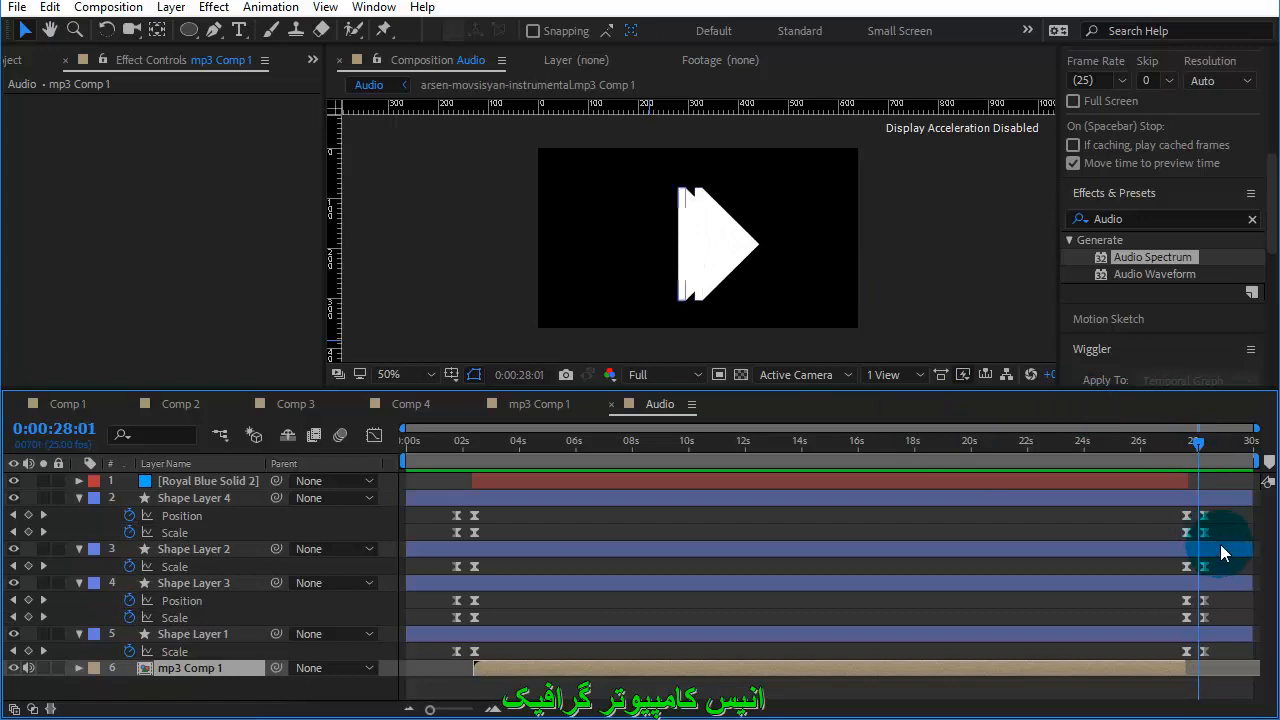
left_click_drag(1184, 672, 1190, 672)
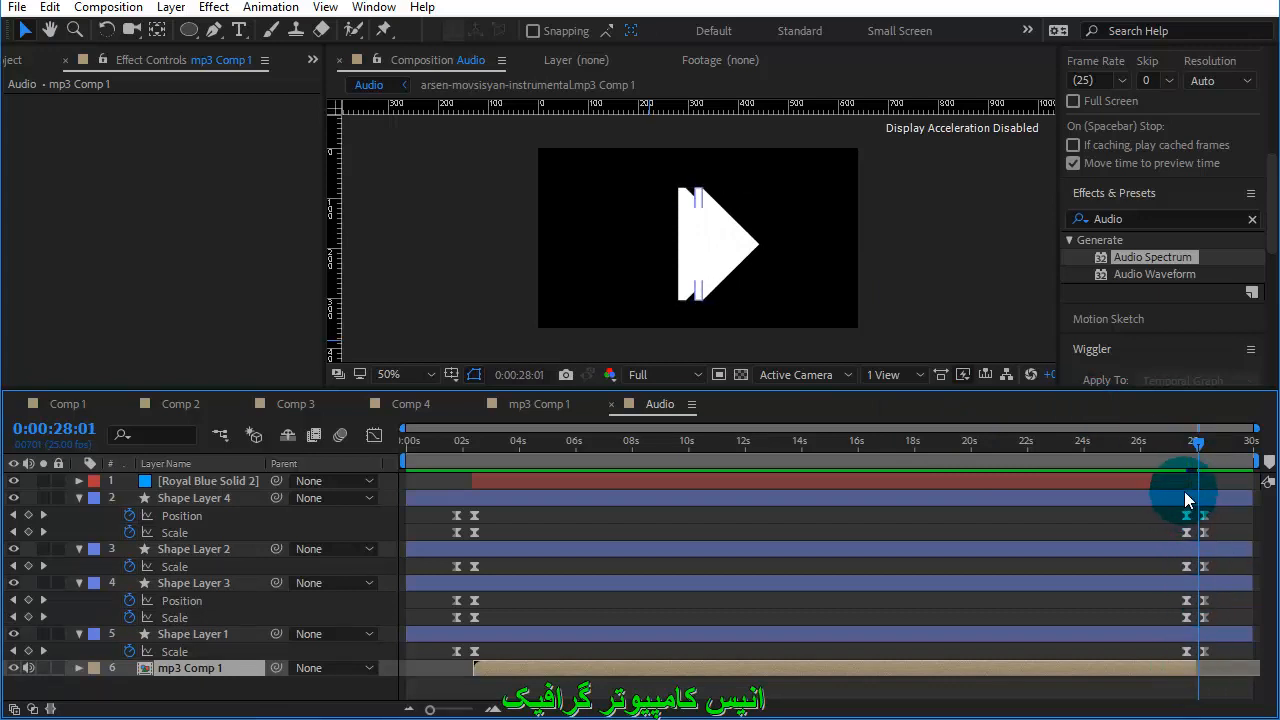
left_click(1193, 484)
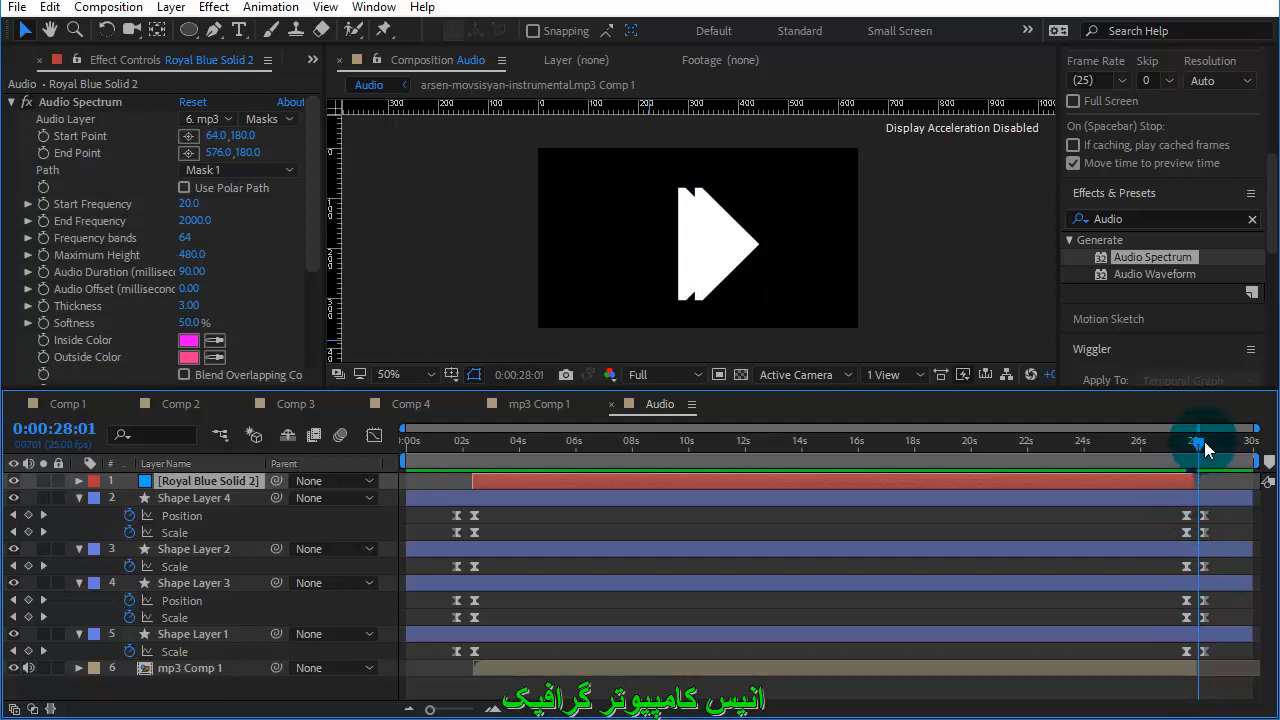
Step: Preview the closing pause-to-play morph, play the whole composition from the start and deselect all layers
left_click_drag(1165, 451, 1143, 458)
key("space")
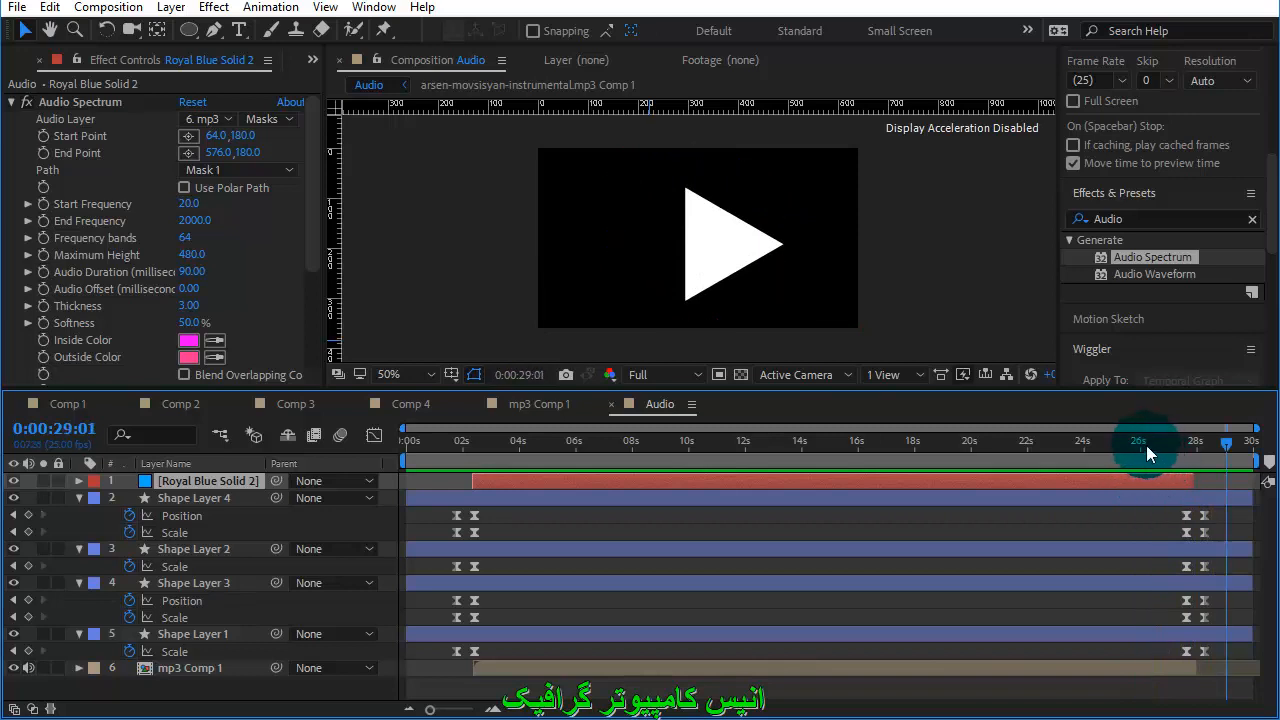
left_click(1143, 447)
left_click_drag(1143, 447, 391, 521)
key("space")
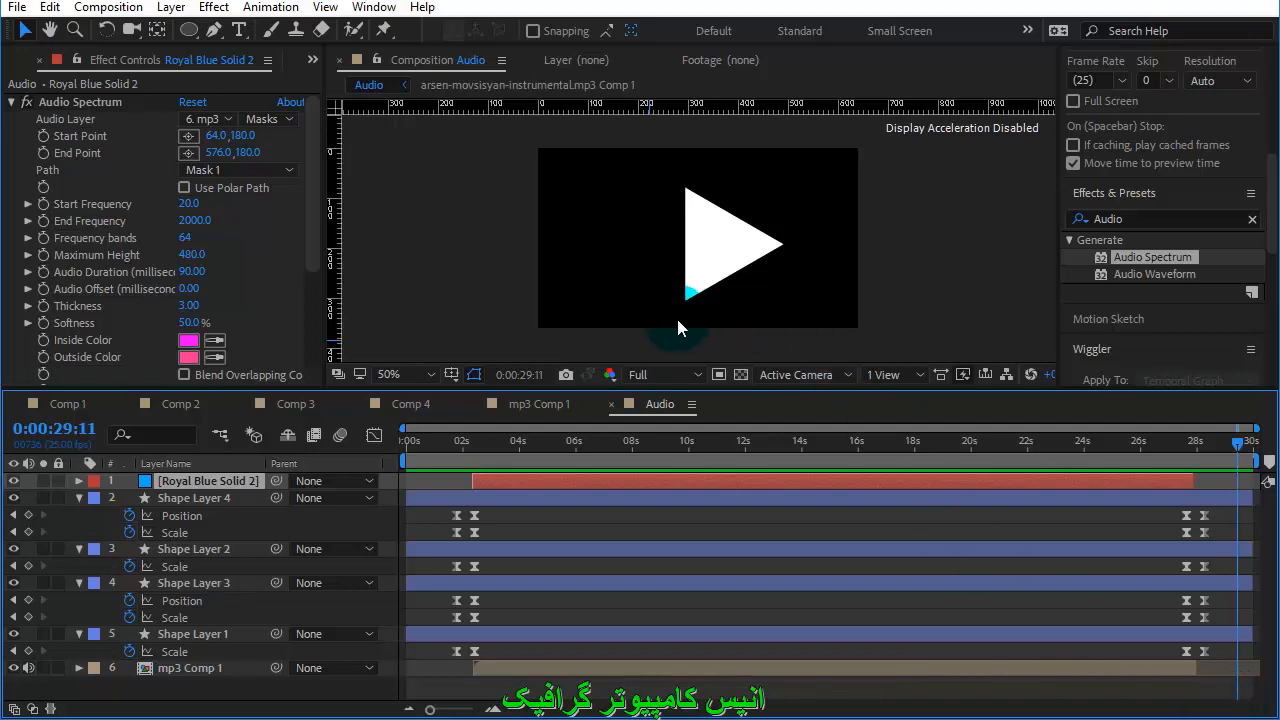
left_click(722, 232)
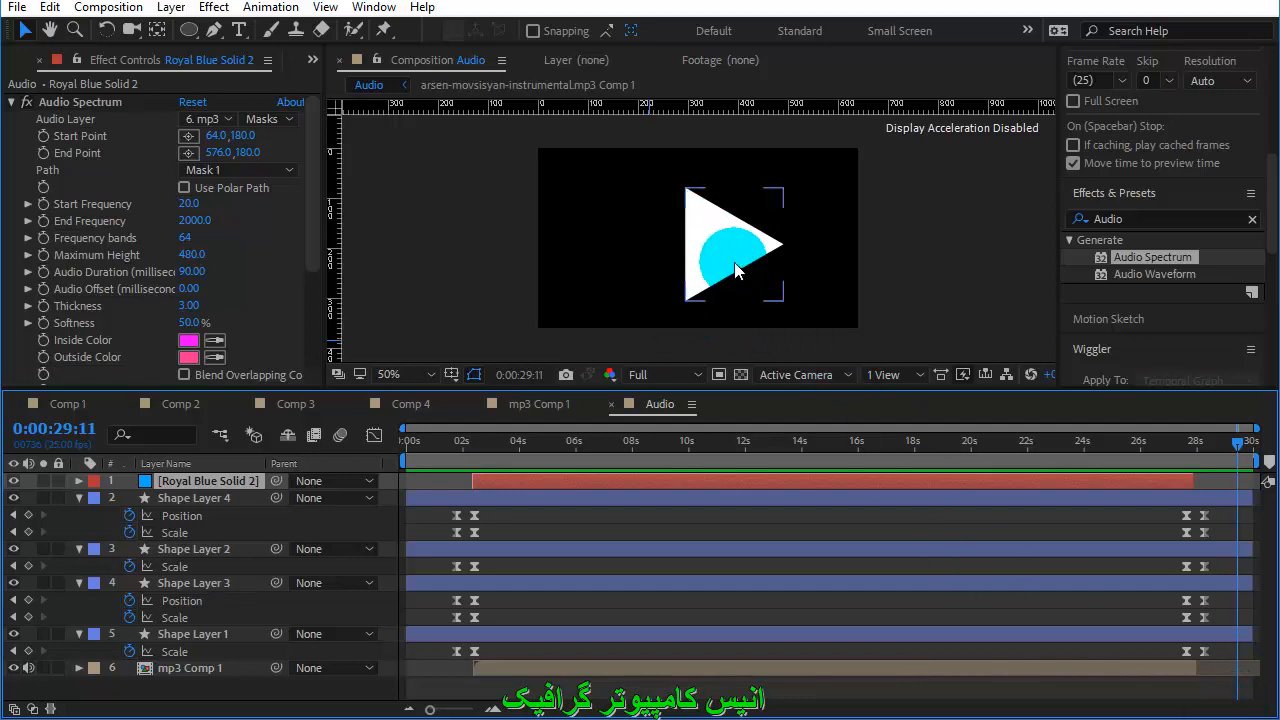
left_click(904, 250)
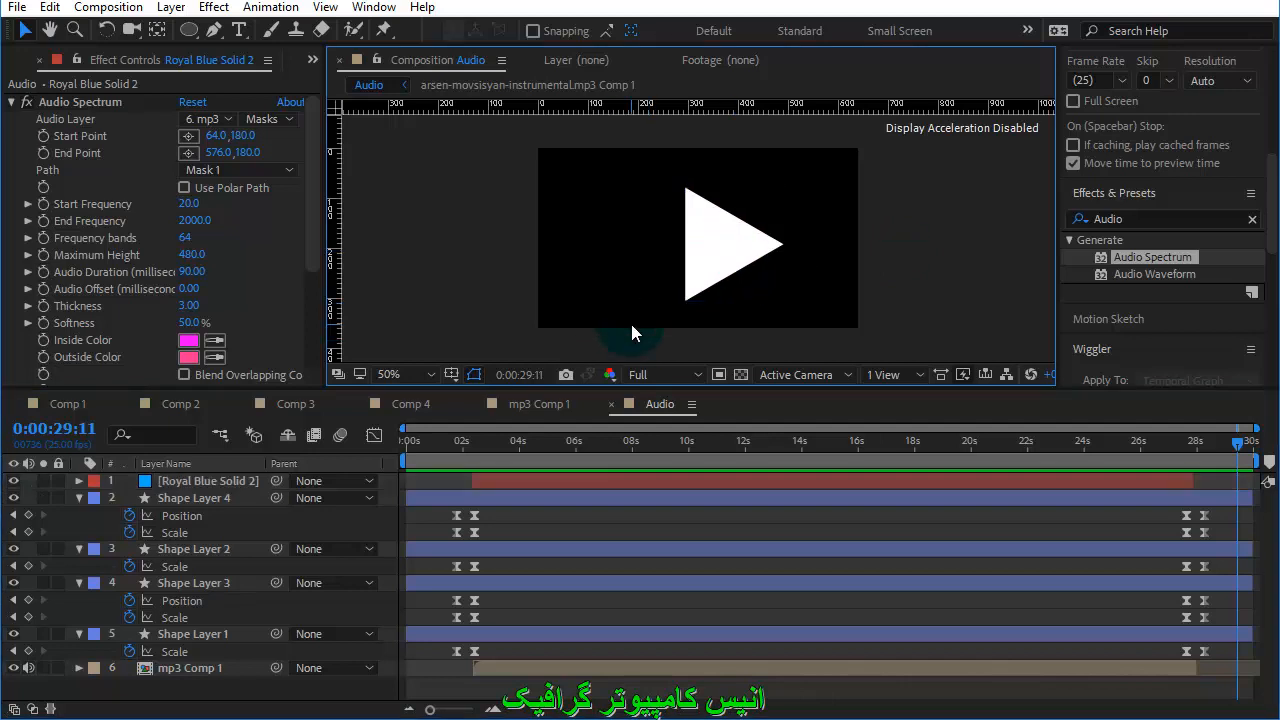